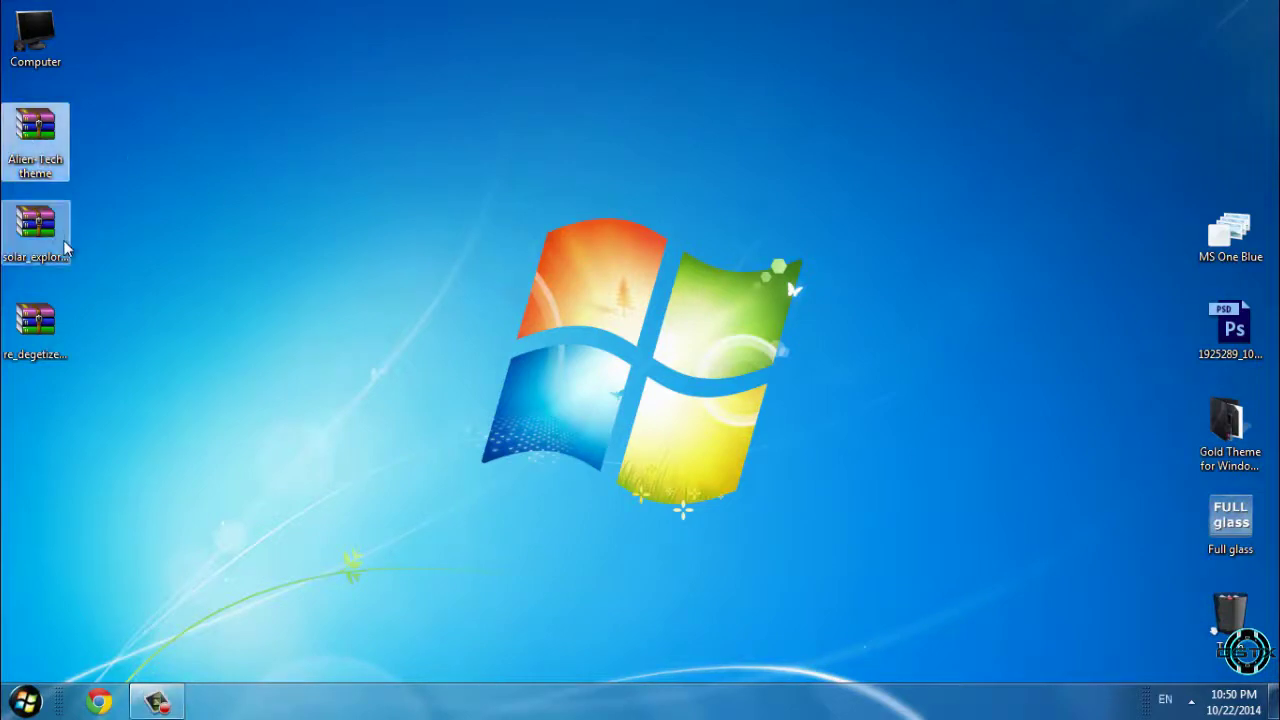
Refresh the desktop, select the three theme archives, and extract each into its own folder.
right_click(138, 231)
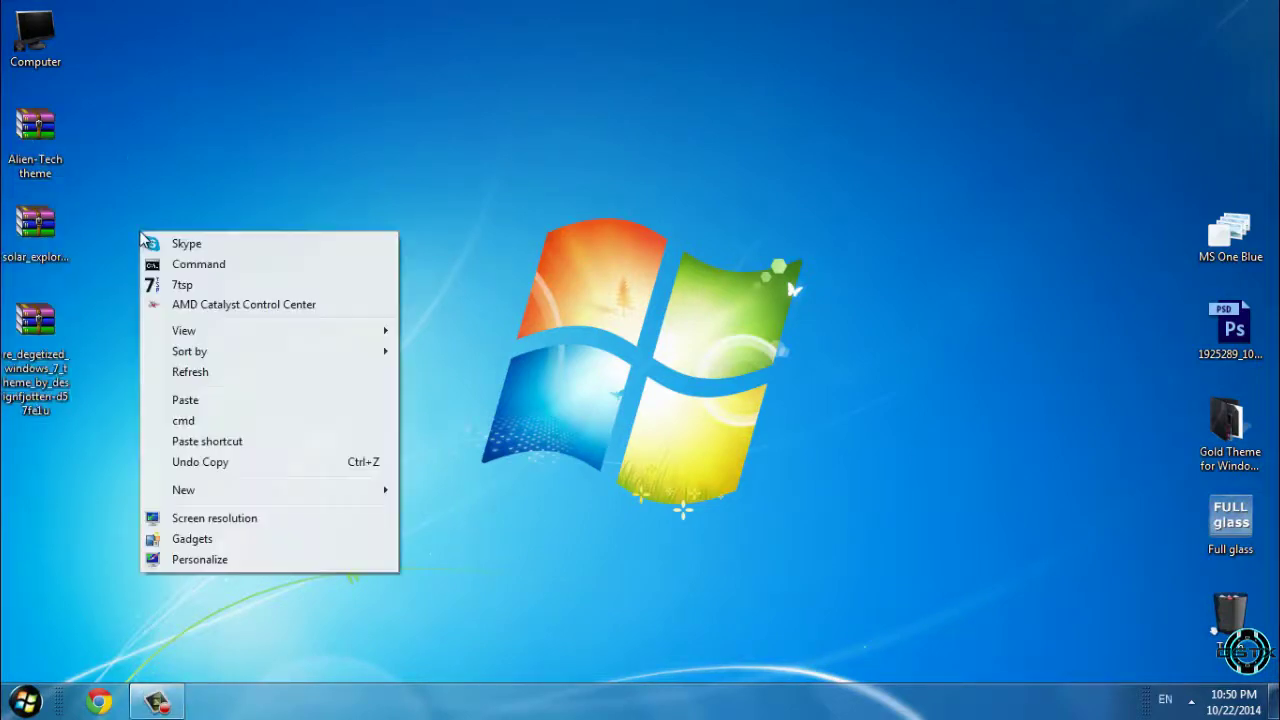
click(238, 372)
drag(85, 115, 151, 328)
click(49, 155)
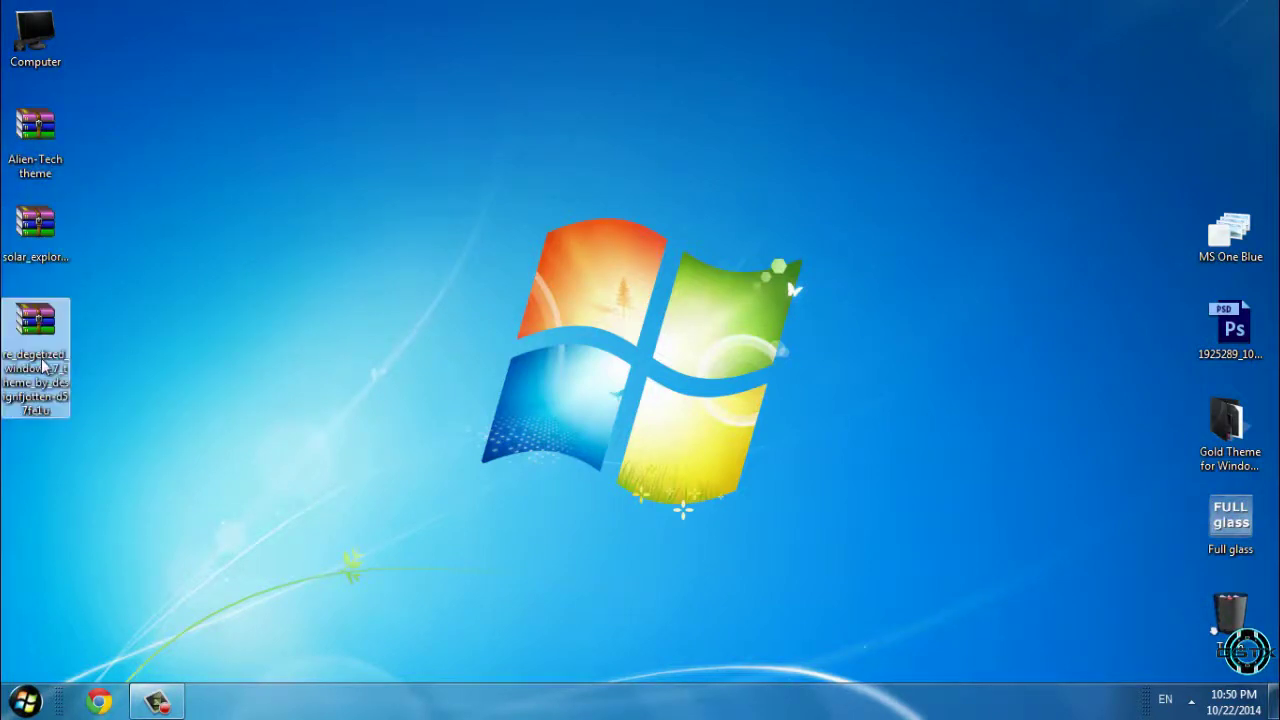
click(47, 235)
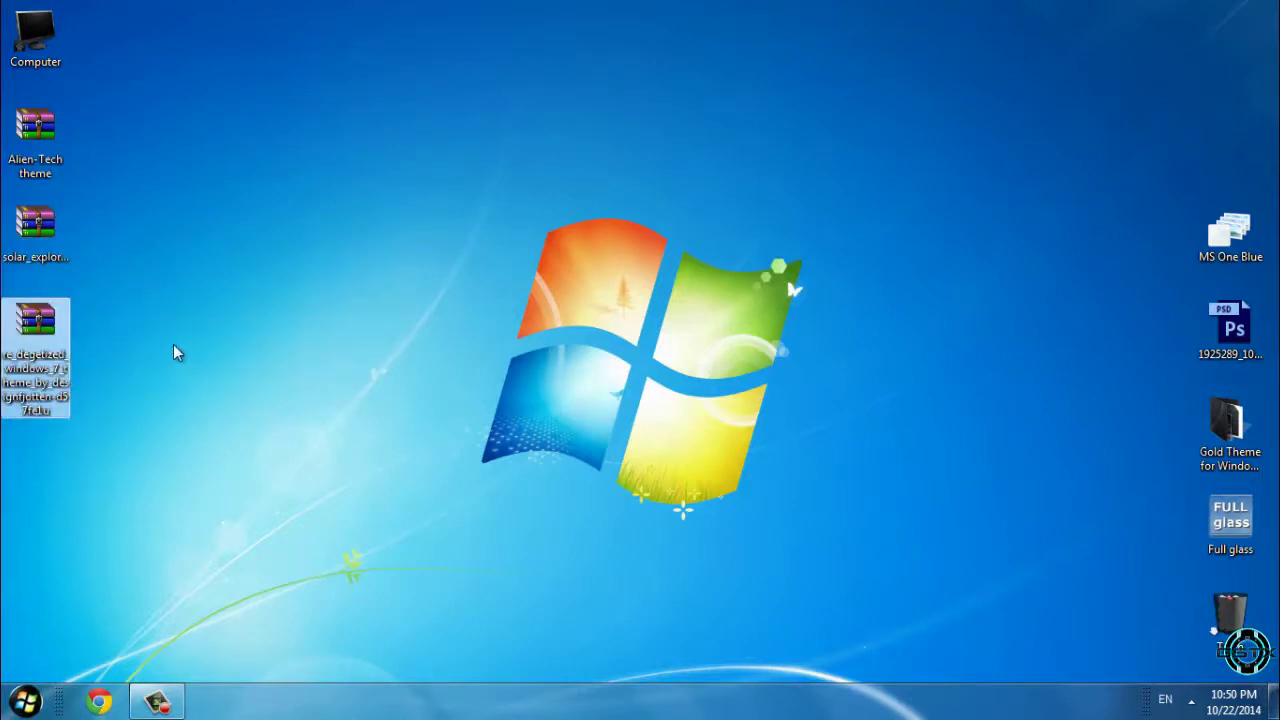
click(125, 311)
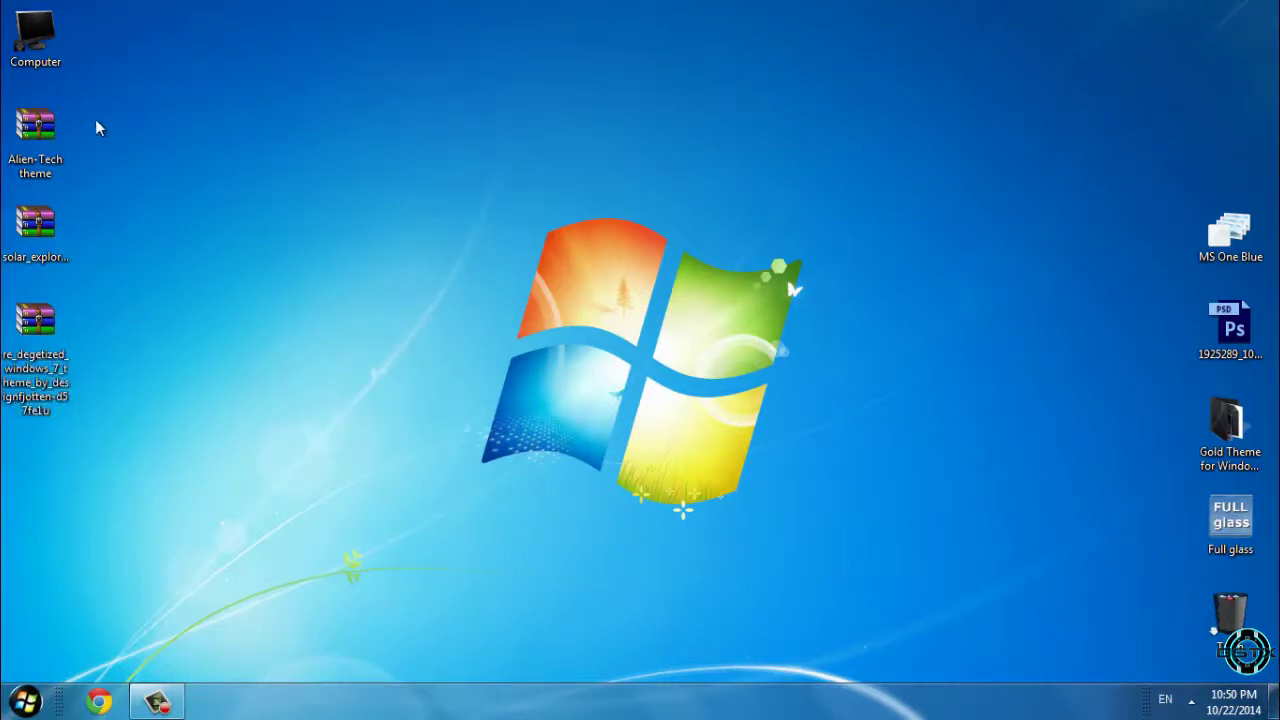
drag(99, 117, 125, 333)
drag(96, 120, 42, 380)
right_click(42, 128)
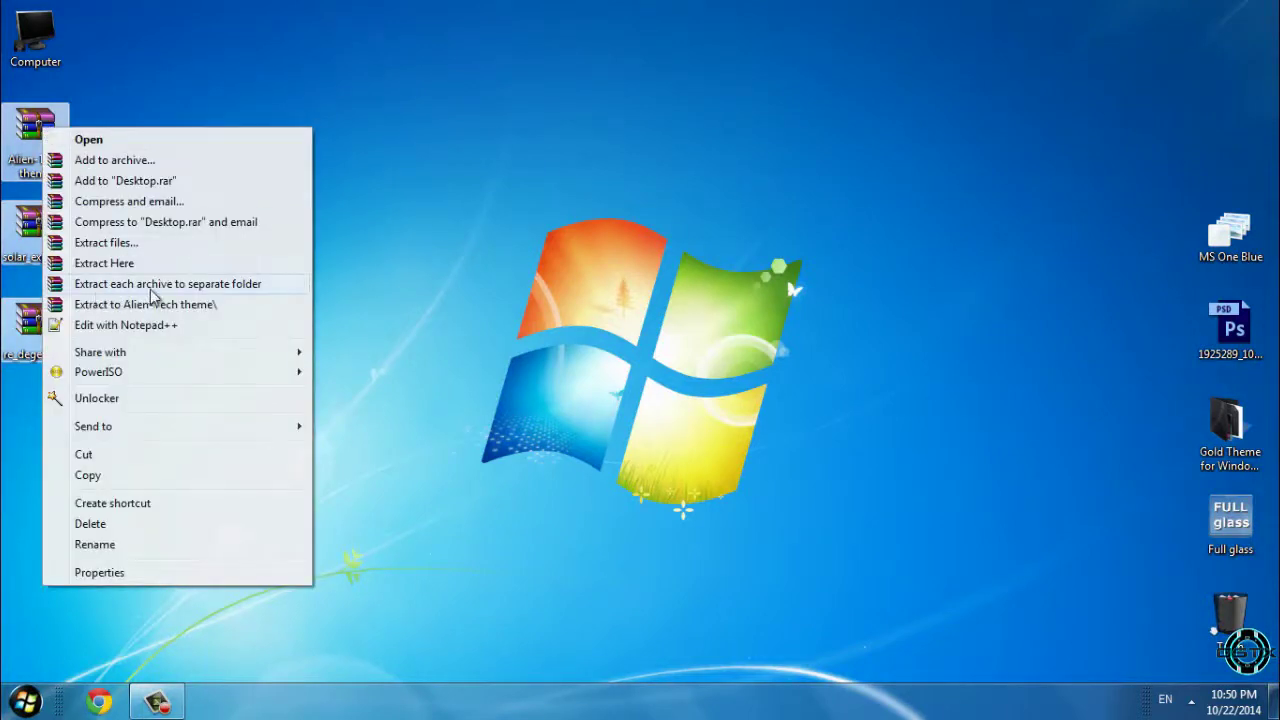
click(255, 285)
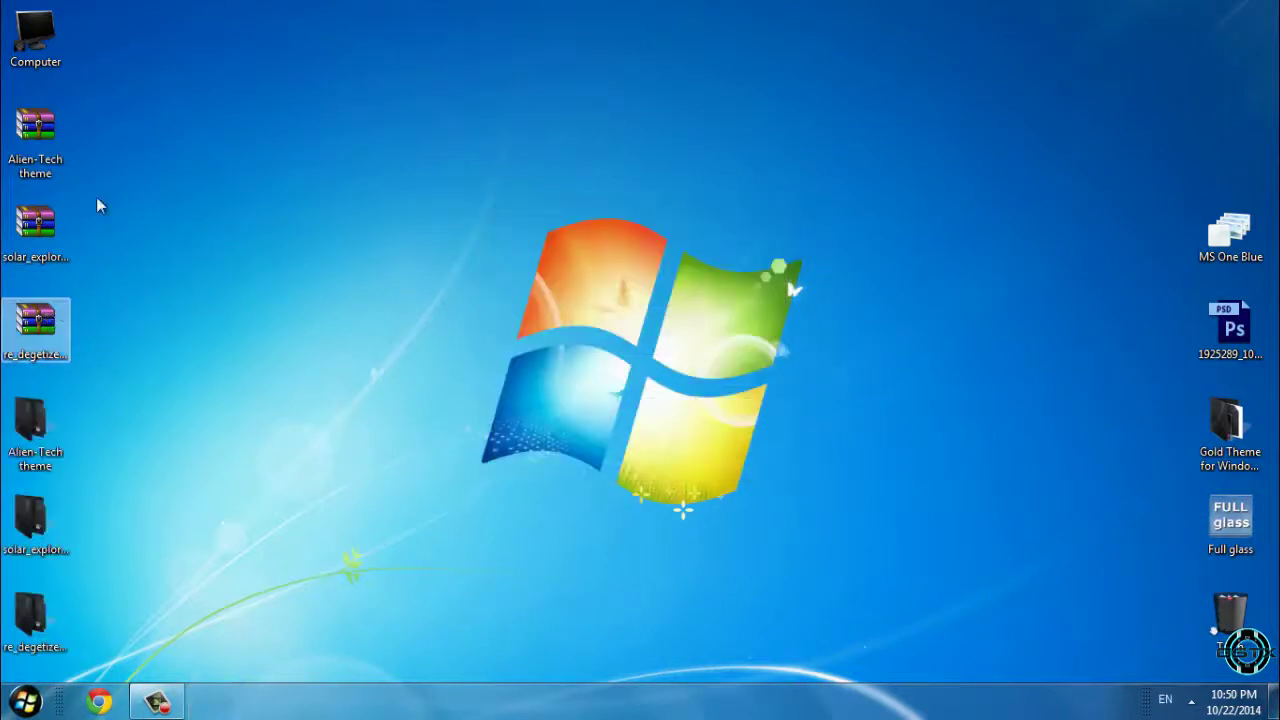
Delete the three theme archives and open the Alien-Tech theme folder.
right_click(38, 325)
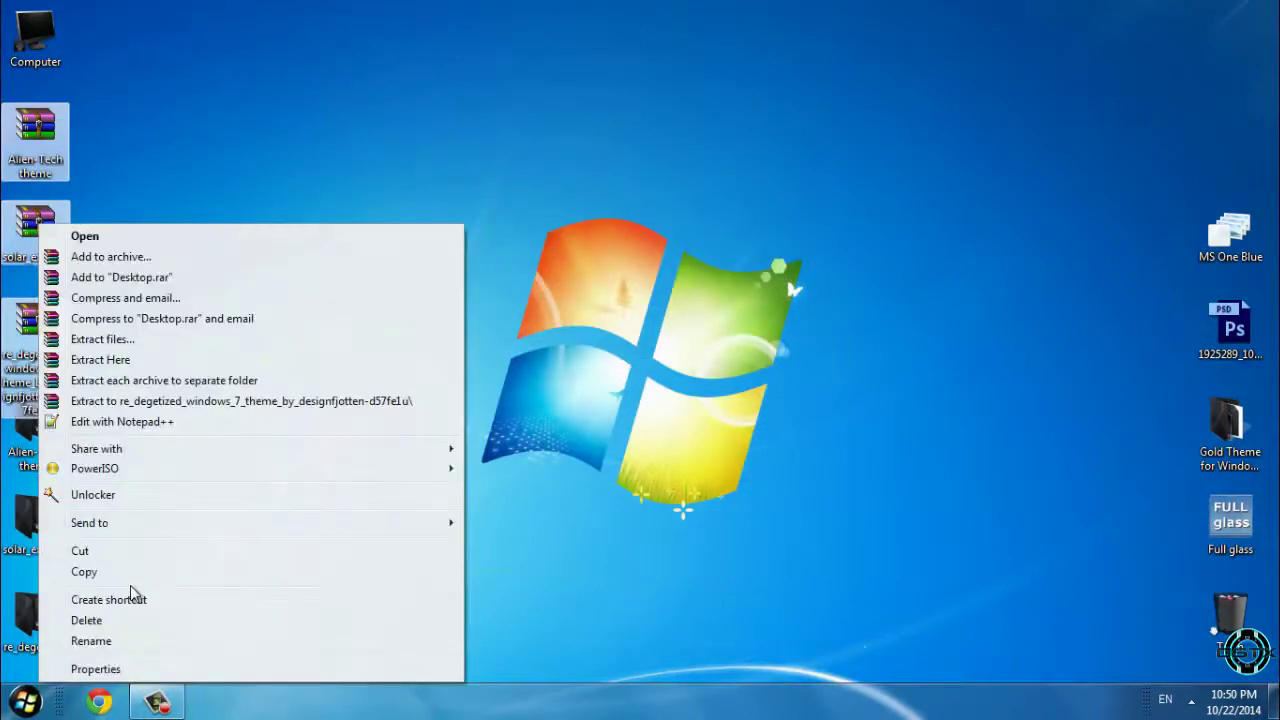
click(128, 620)
key(Return)
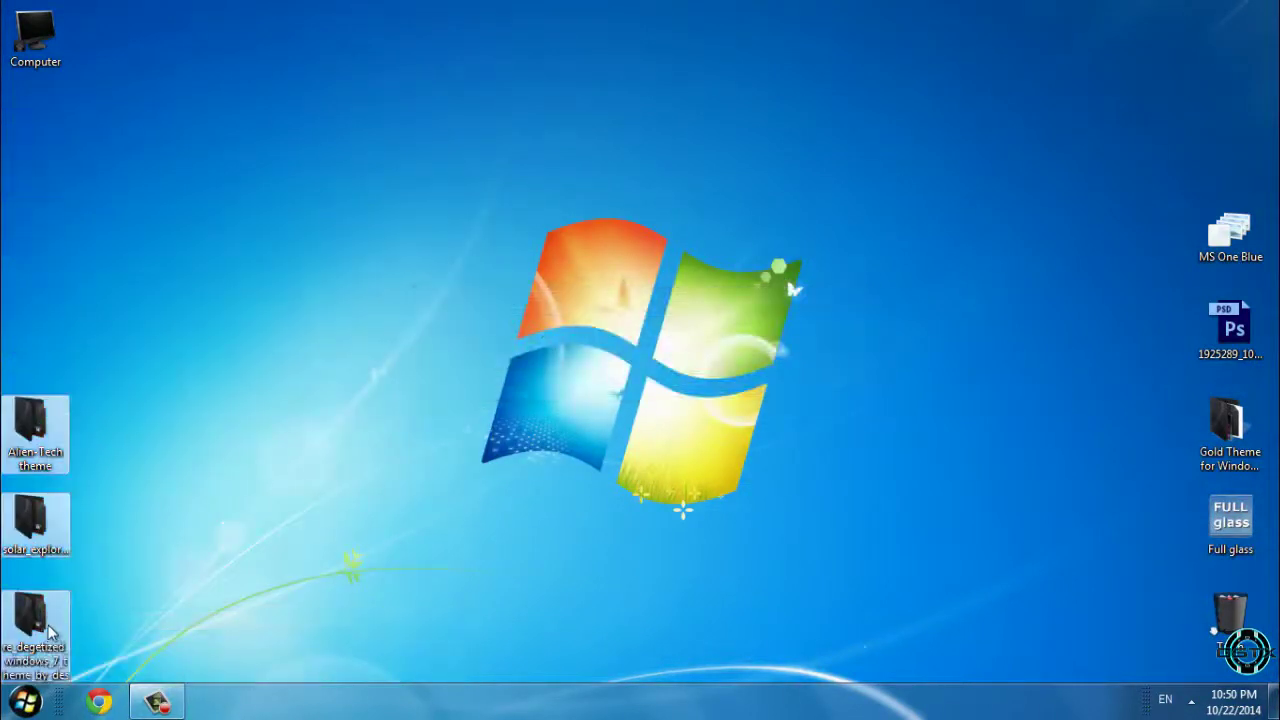
double_click(48, 166)
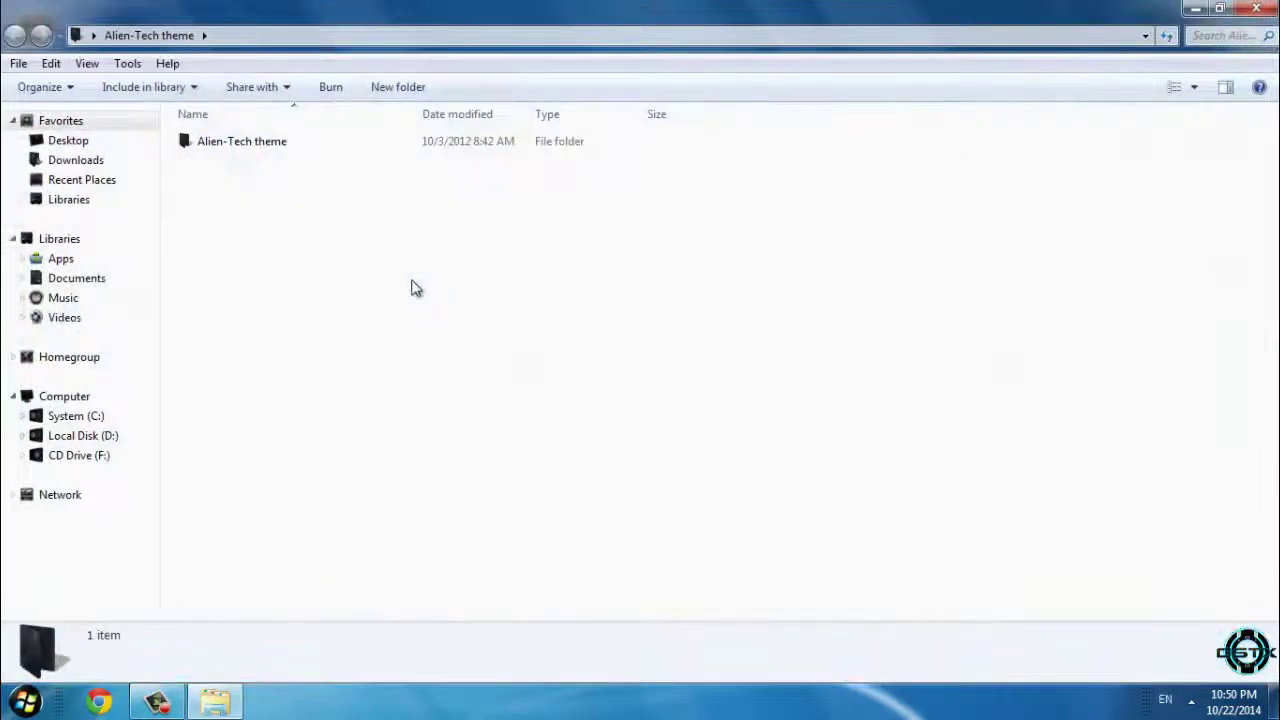
Install all nine fonts from the Alien-Tech fonts folder, replacing existing copies.
double_click(253, 148)
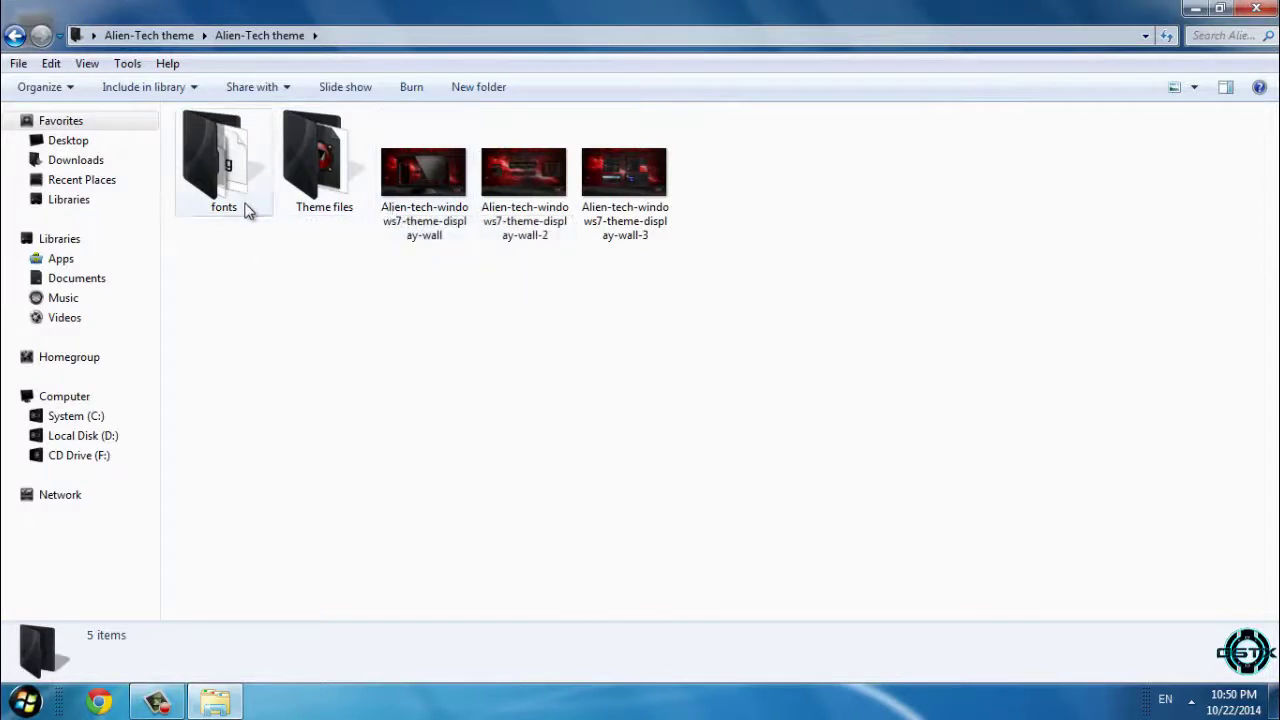
double_click(247, 208)
drag(306, 362, 221, 140)
right_click(221, 140)
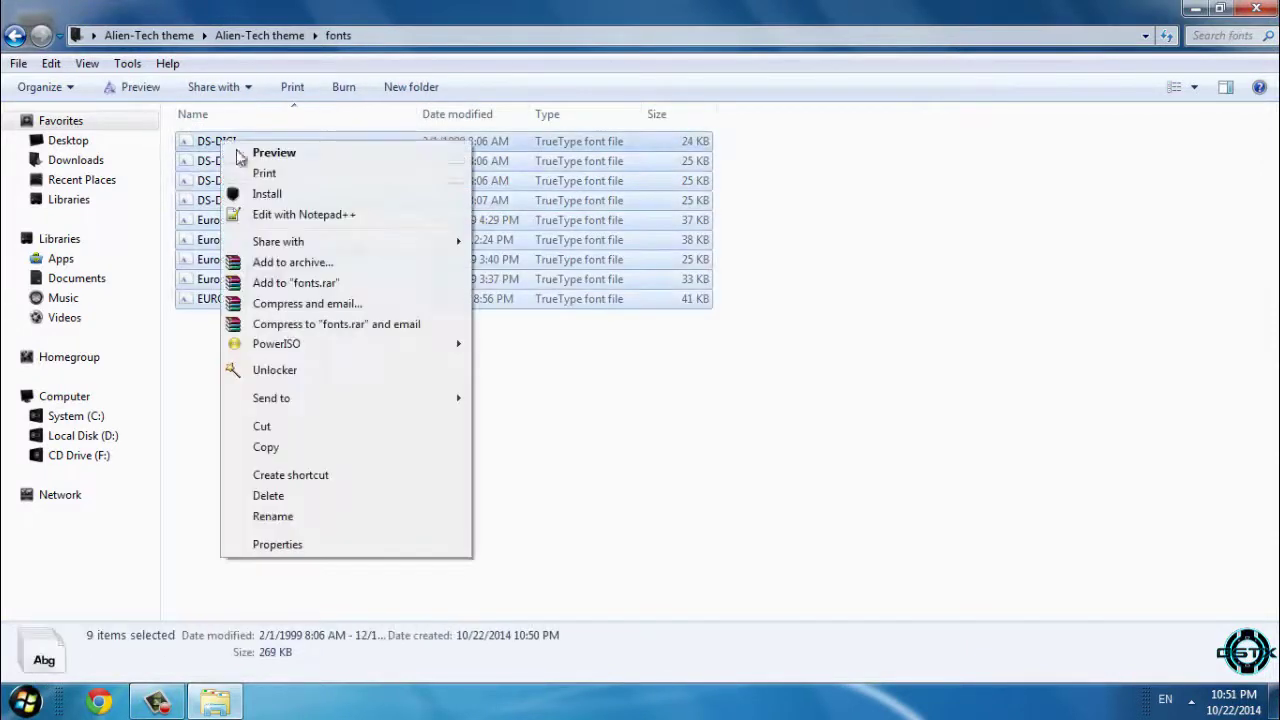
click(270, 194)
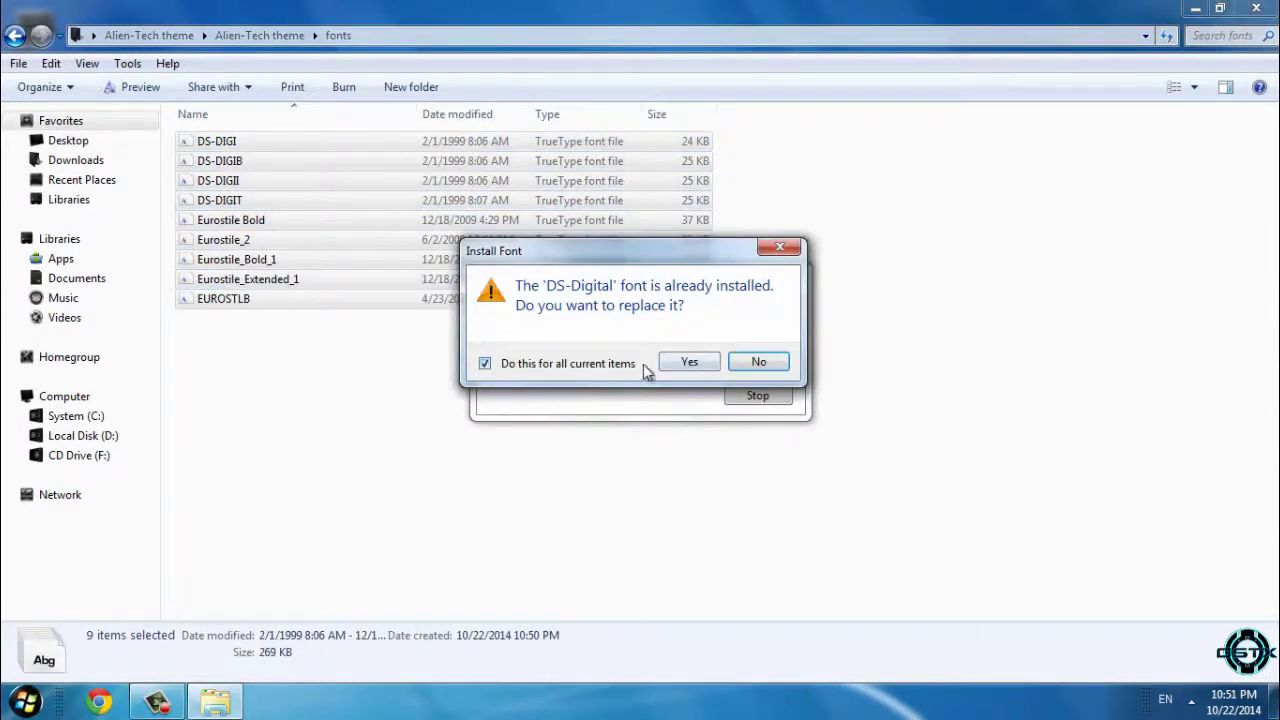
click(686, 362)
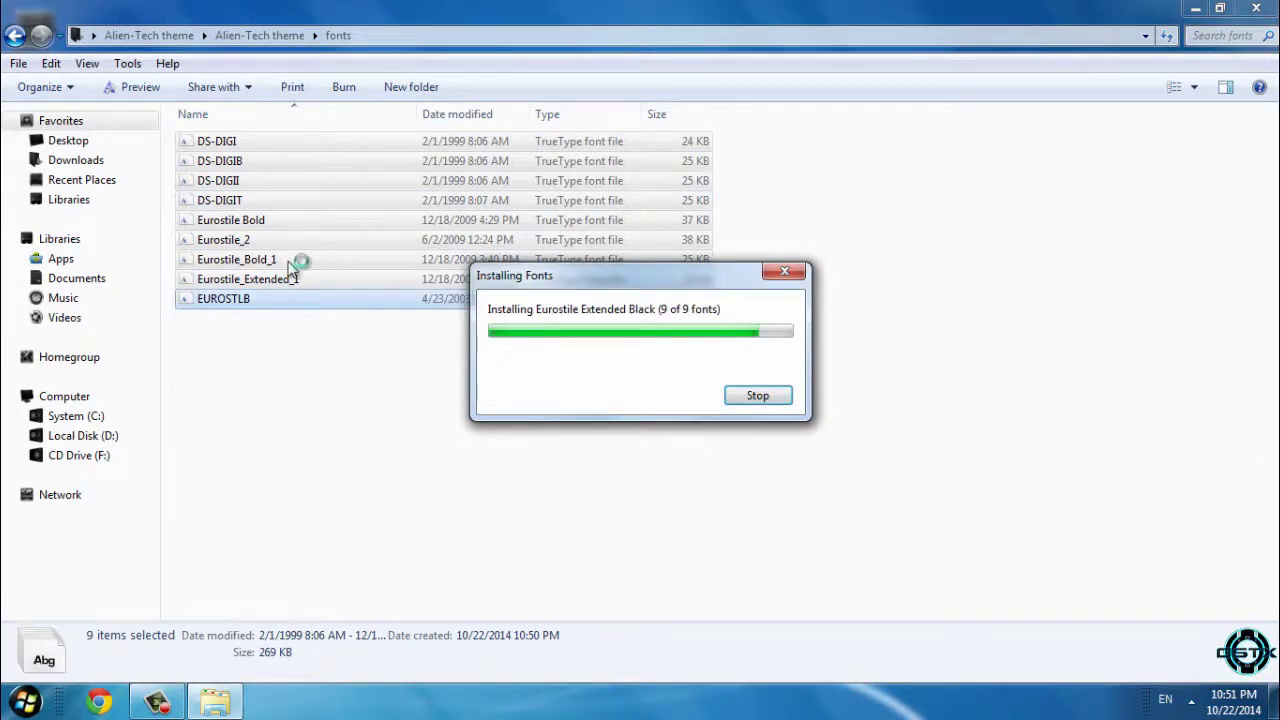
click(14, 35)
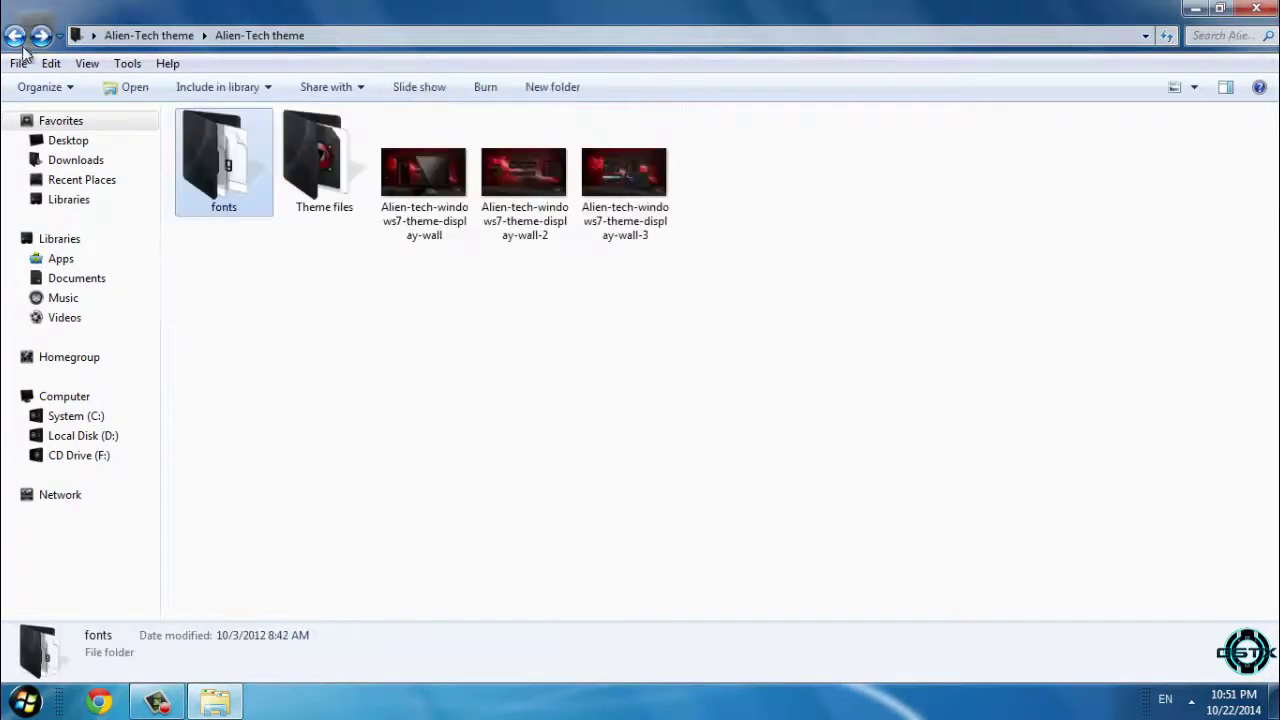
View the three Alien-Tech preview wallpapers in Photo Viewer, then close it.
double_click(403, 230)
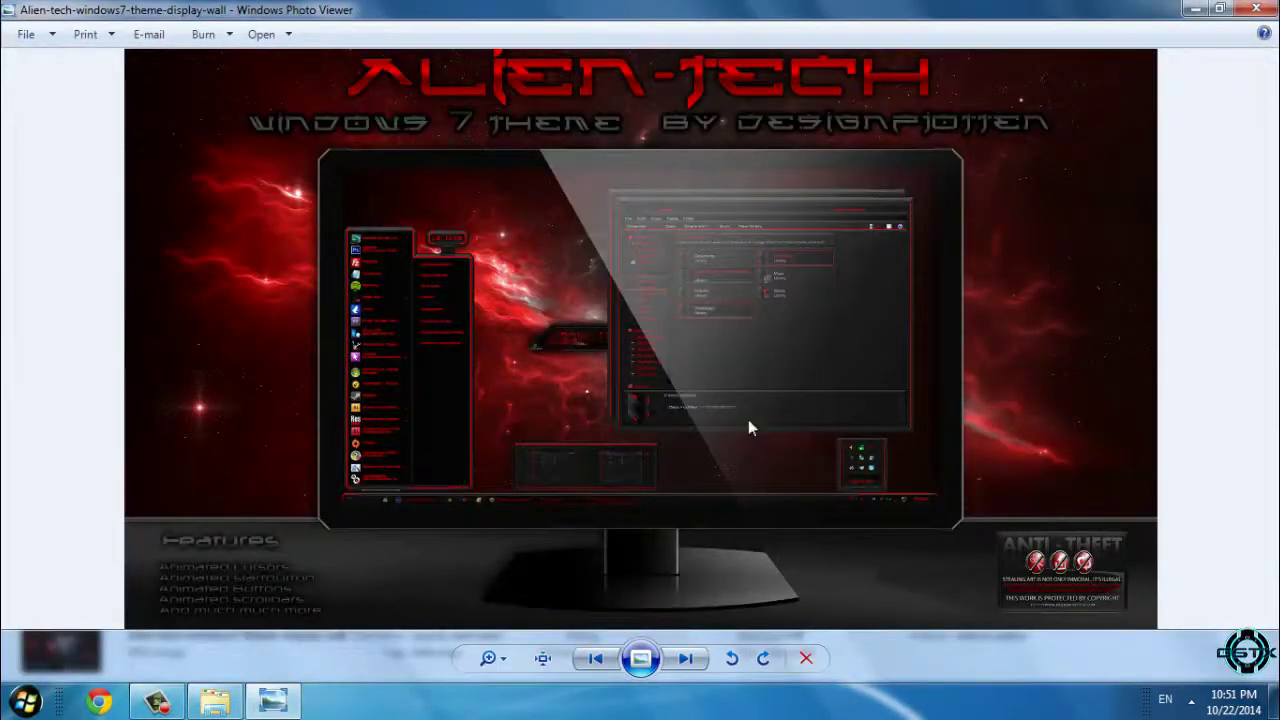
click(690, 660)
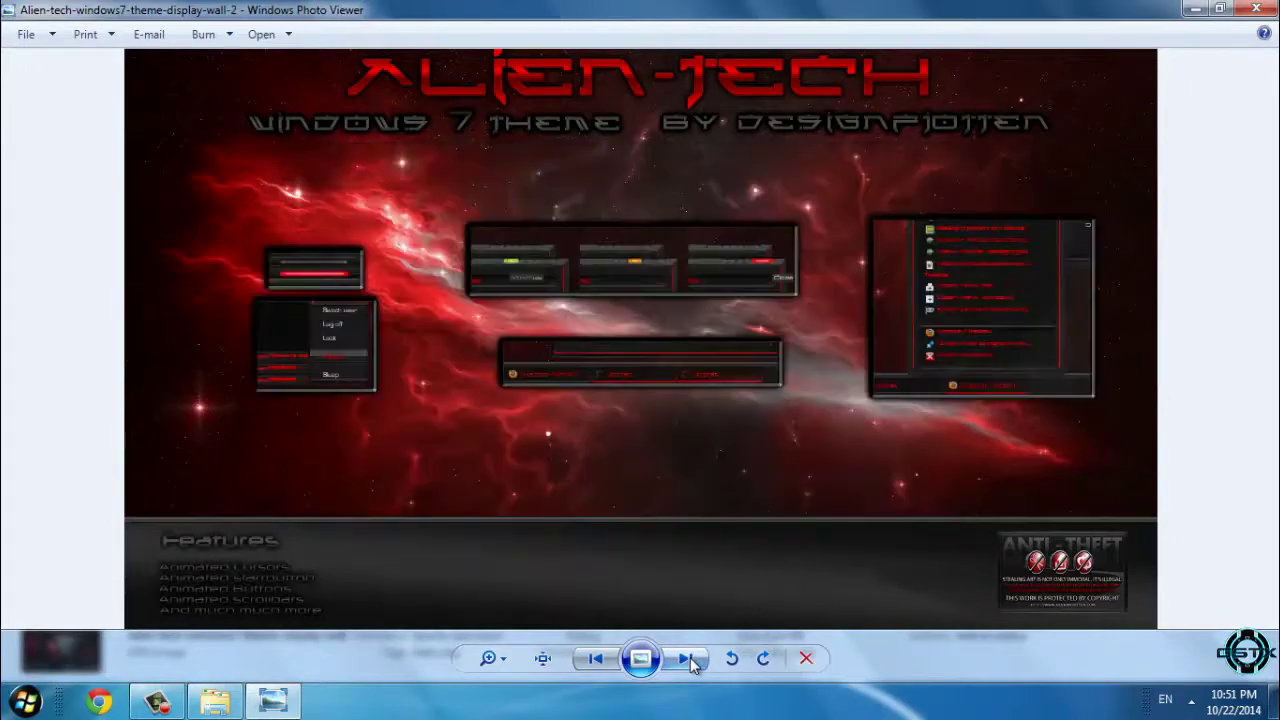
click(690, 660)
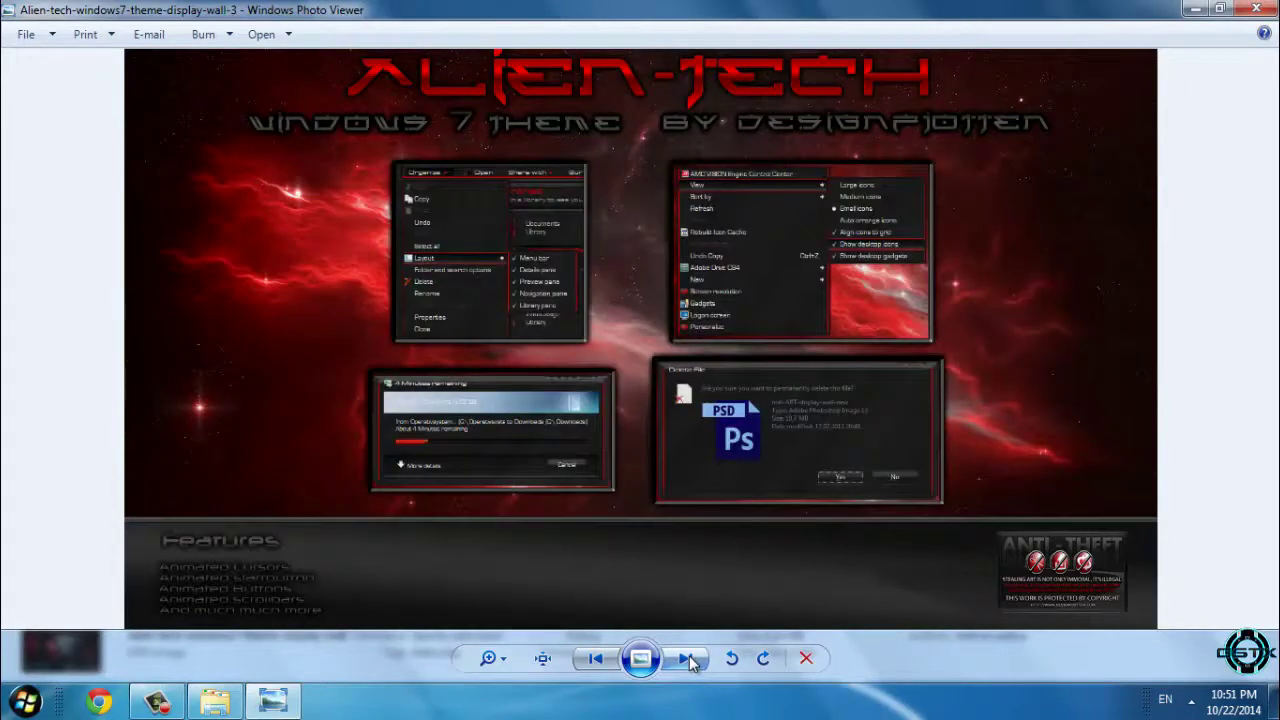
click(1257, 9)
Copy the Alien-Tech folder and theme file from the Theme files folder.
double_click(323, 162)
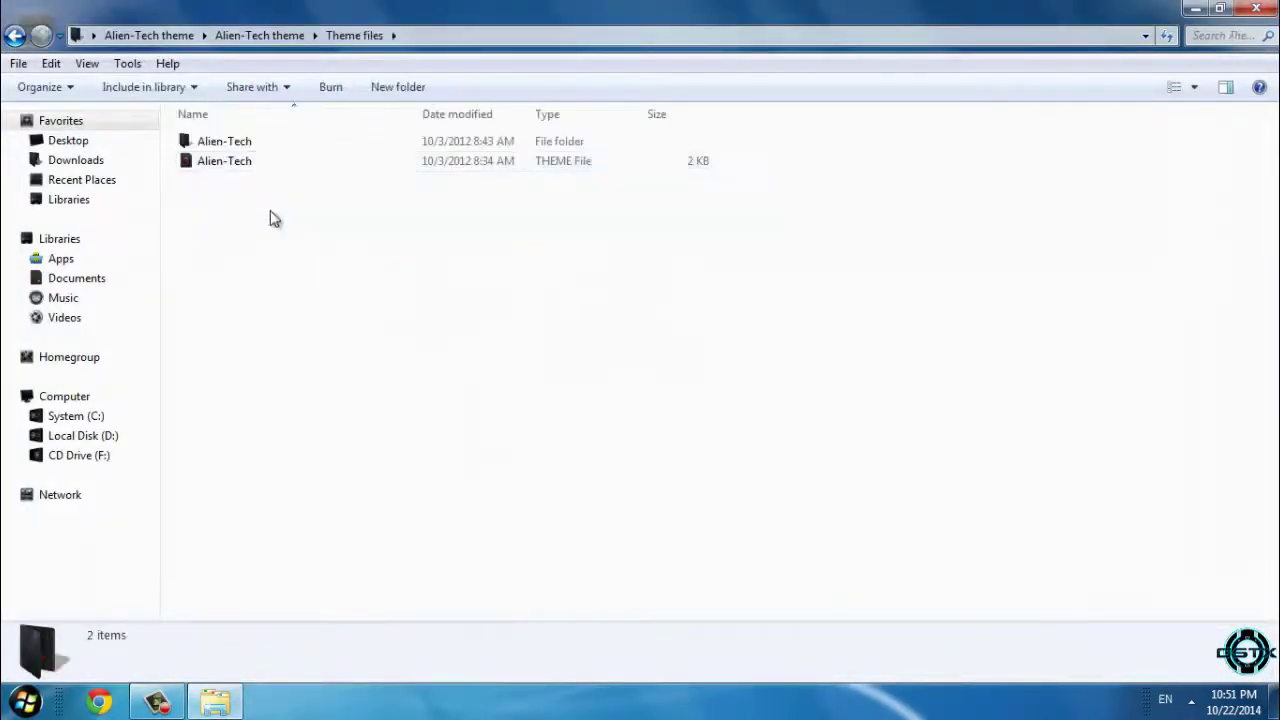
drag(274, 205, 240, 140)
right_click(240, 140)
click(282, 413)
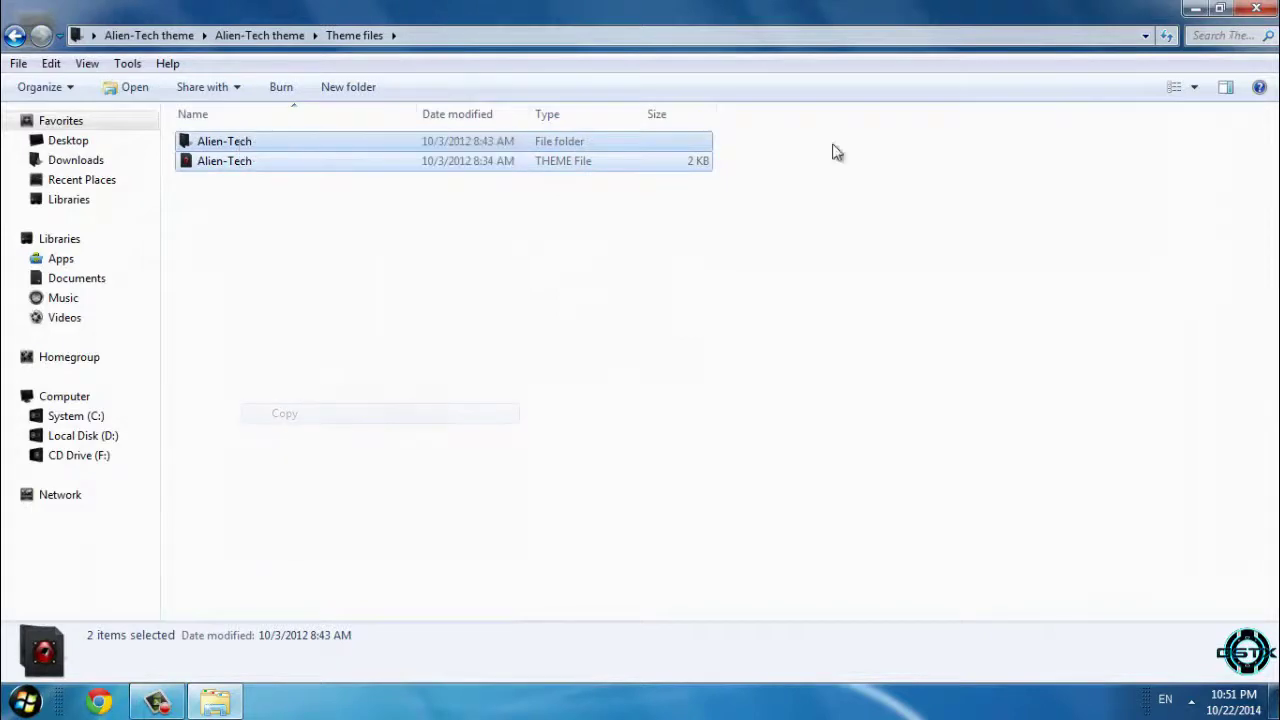
click(1256, 9)
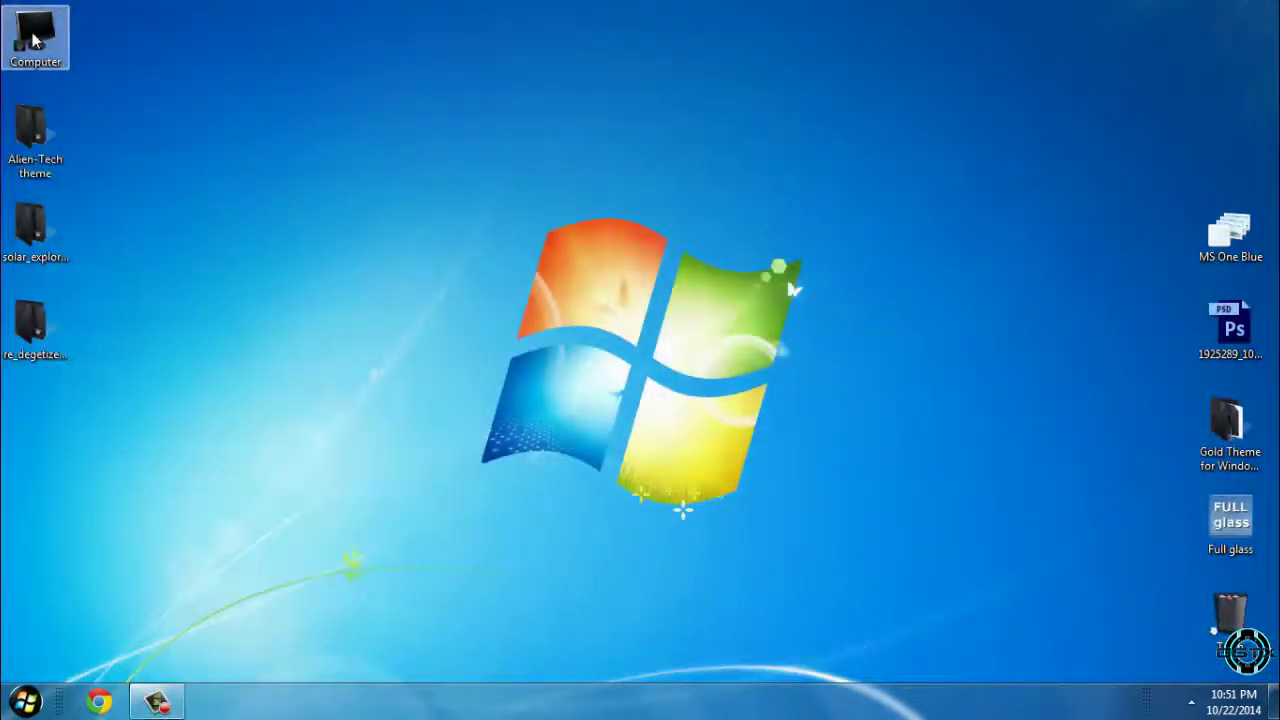
Paste the Alien-Tech items into C:\Windows\Resources\Themes and minimize the window.
key(super+e)
double_click(345, 175)
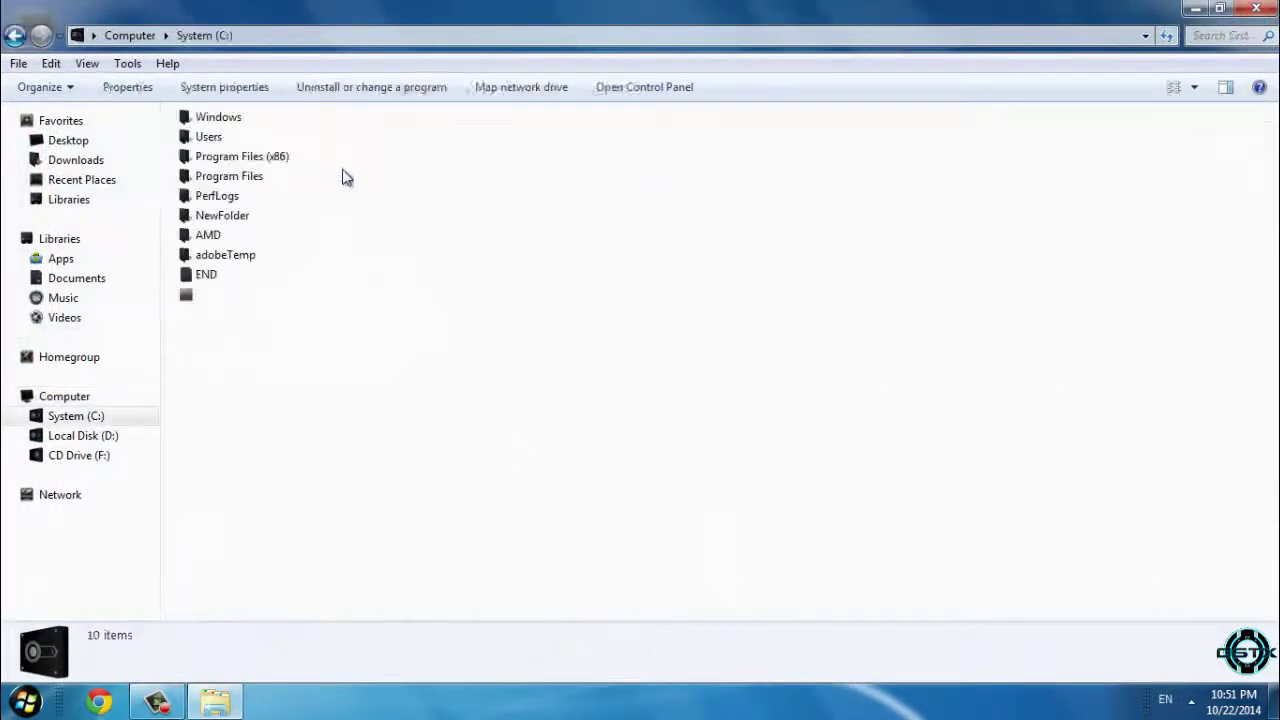
double_click(222, 118)
double_click(714, 310)
double_click(215, 160)
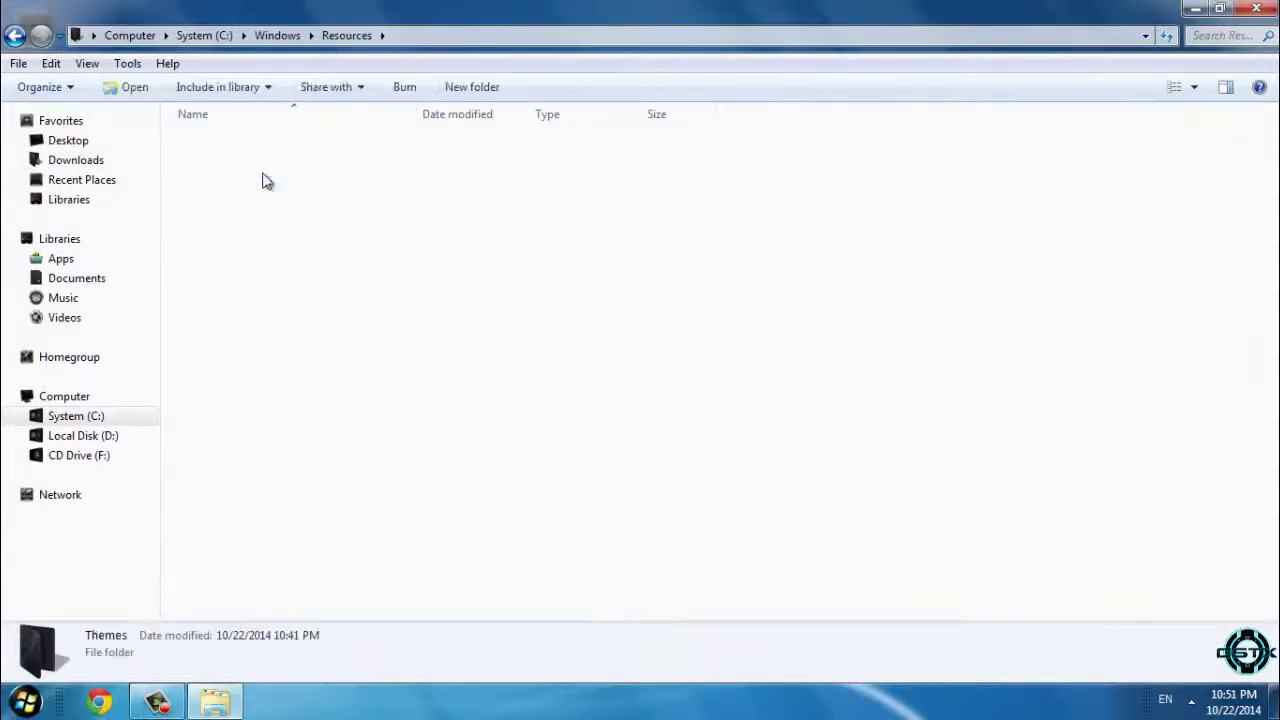
right_click(995, 365)
click(995, 437)
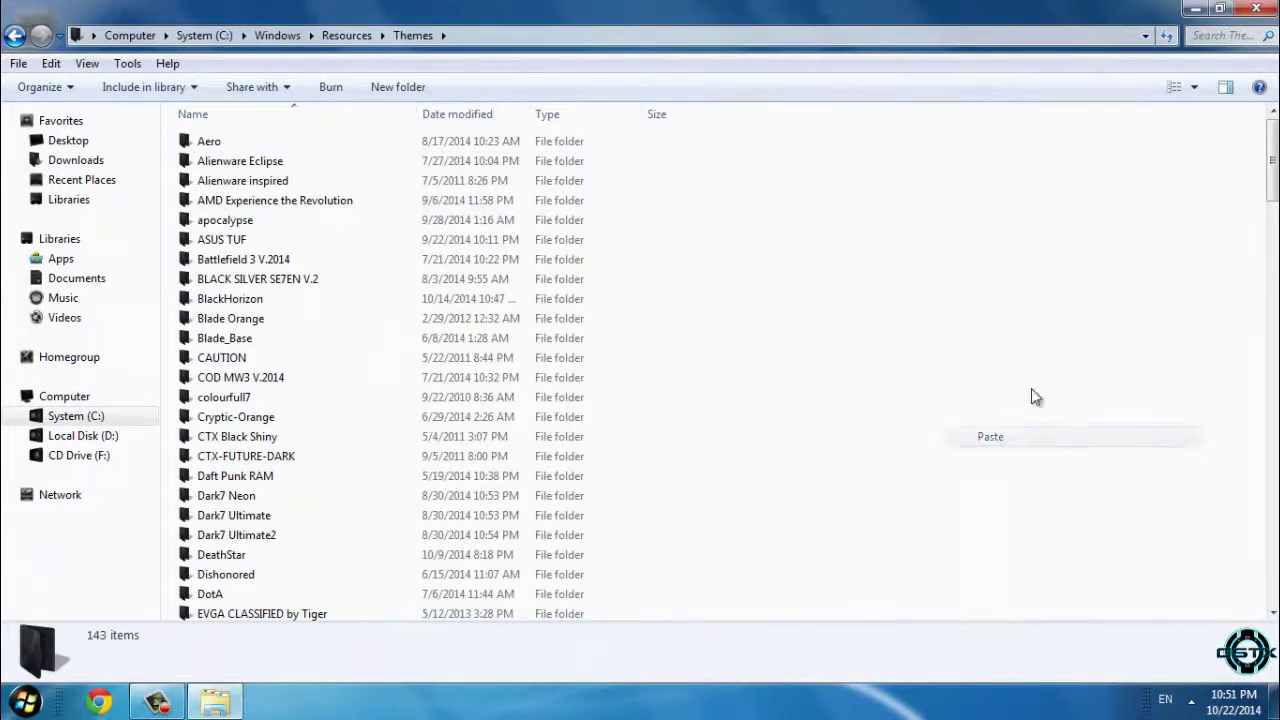
click(1190, 9)
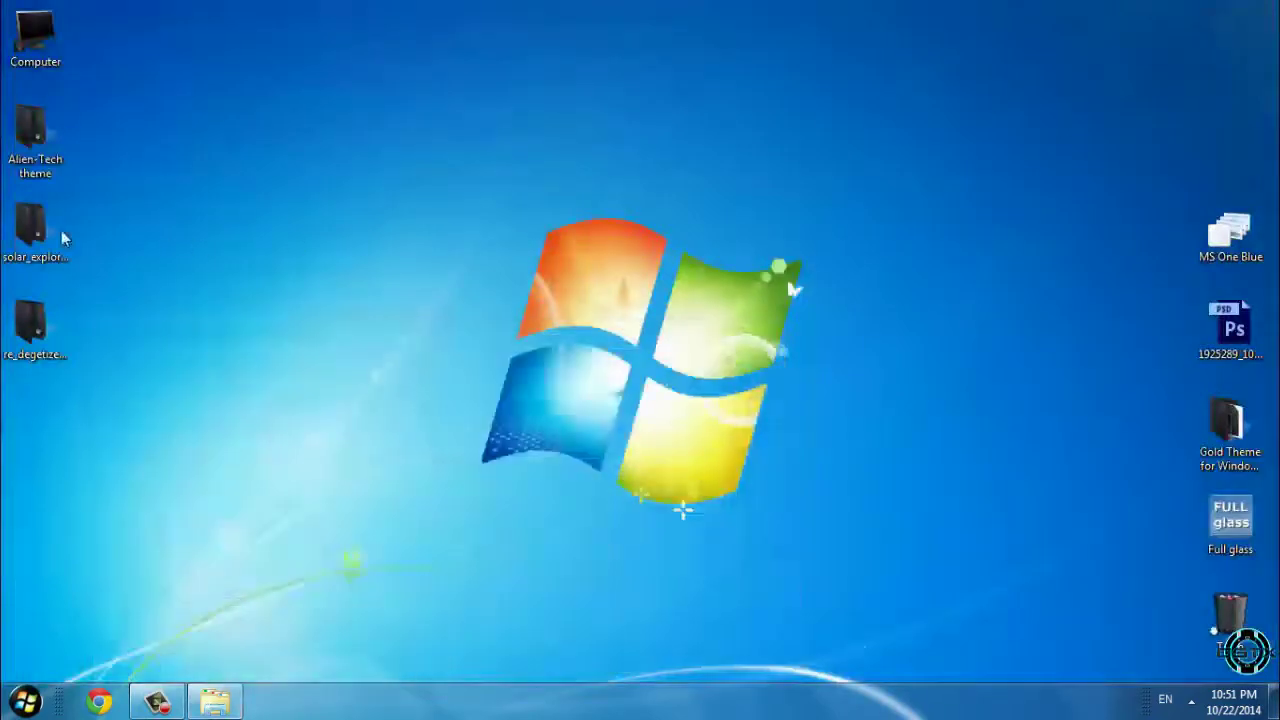
Open the Solar Explorer Theme subfolder and view its preview image.
double_click(36, 235)
double_click(276, 150)
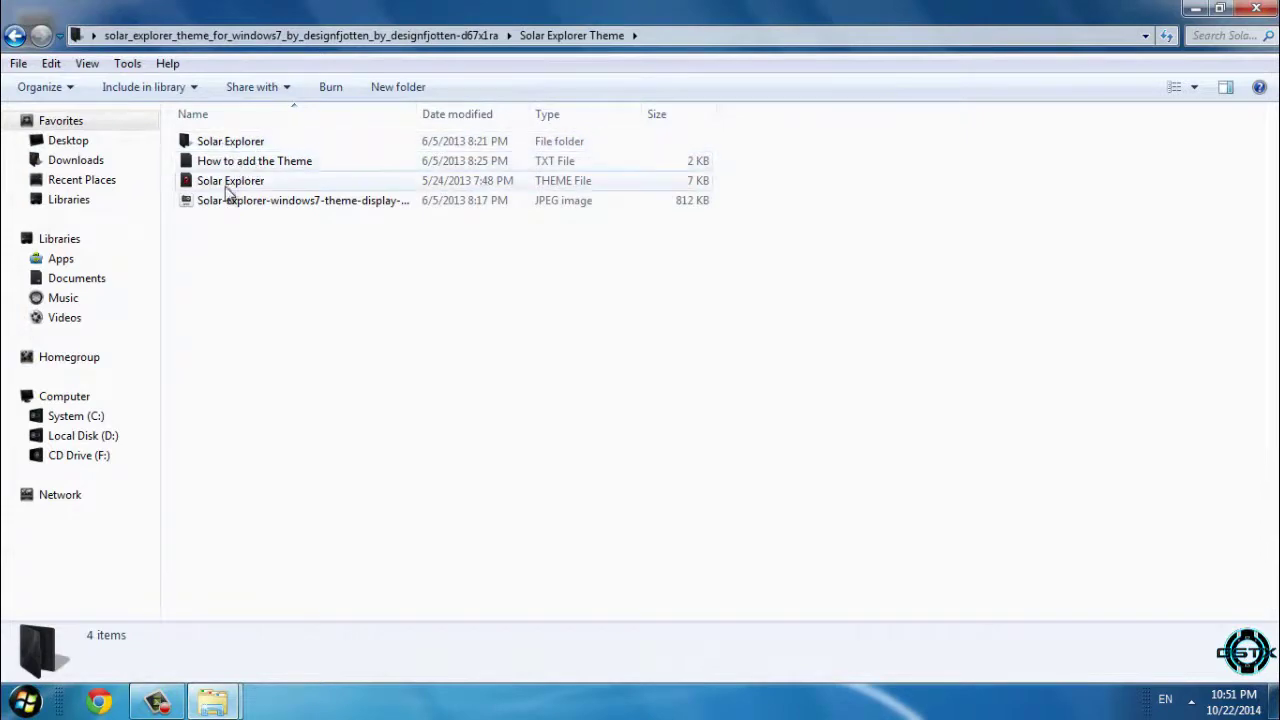
click(214, 203)
double_click(248, 200)
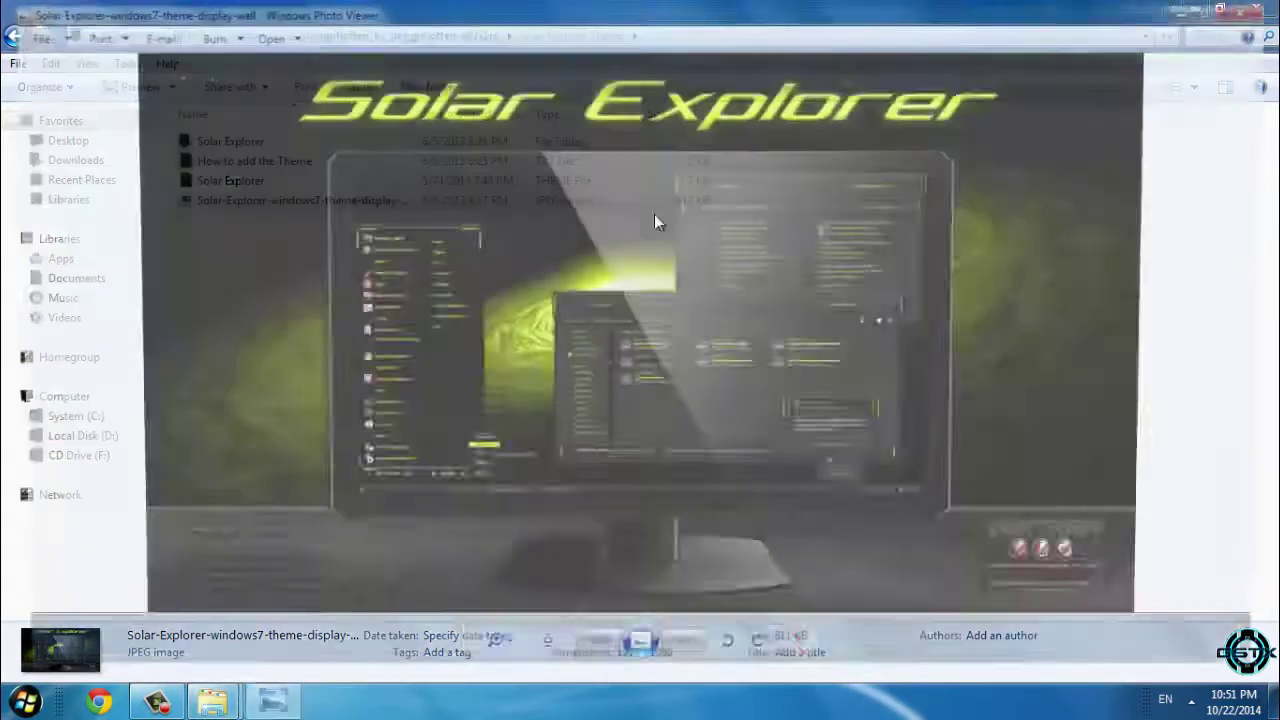
click(1256, 9)
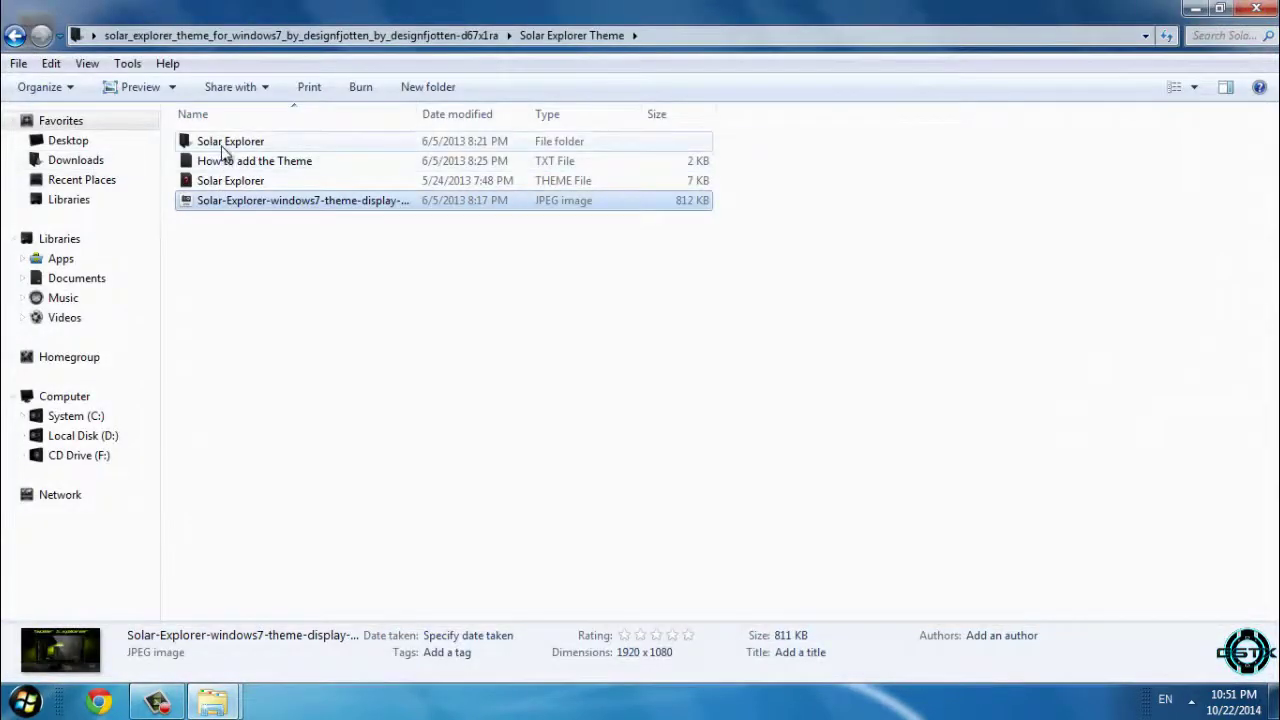
Cut the Solar Explorer folder together with its theme file.
click(230, 146)
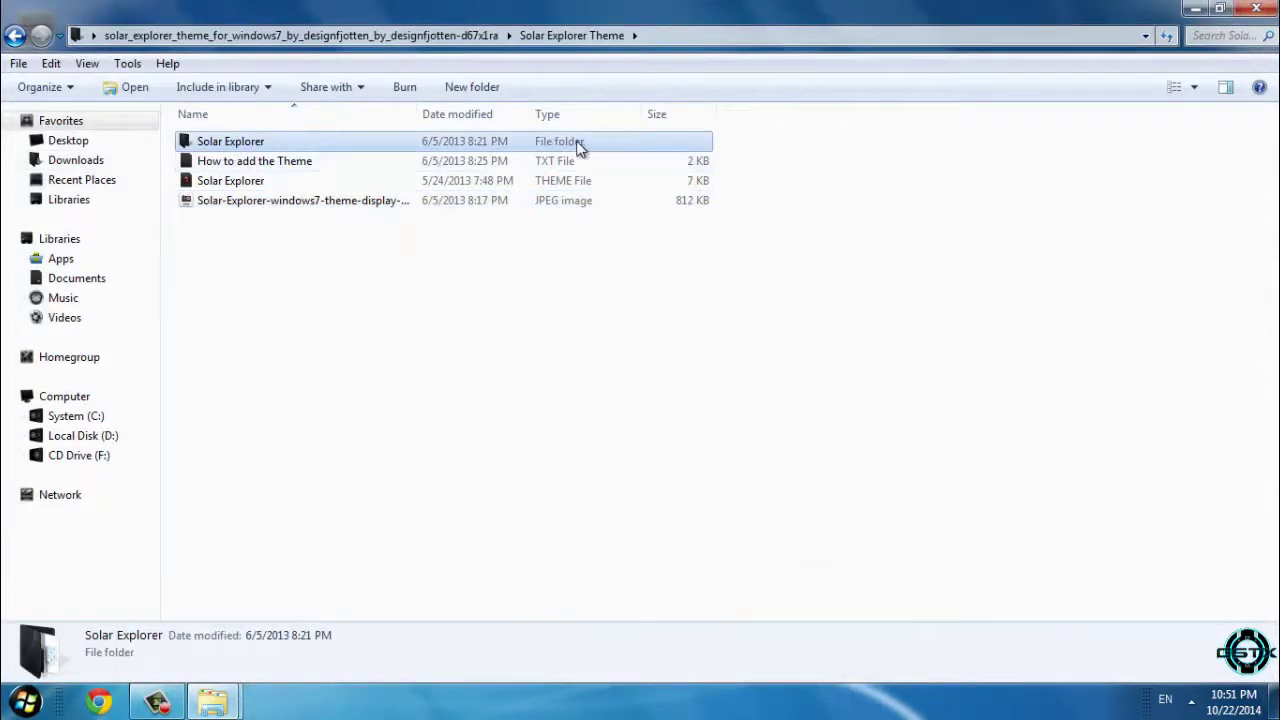
ctrl+click(547, 180)
right_click(547, 177)
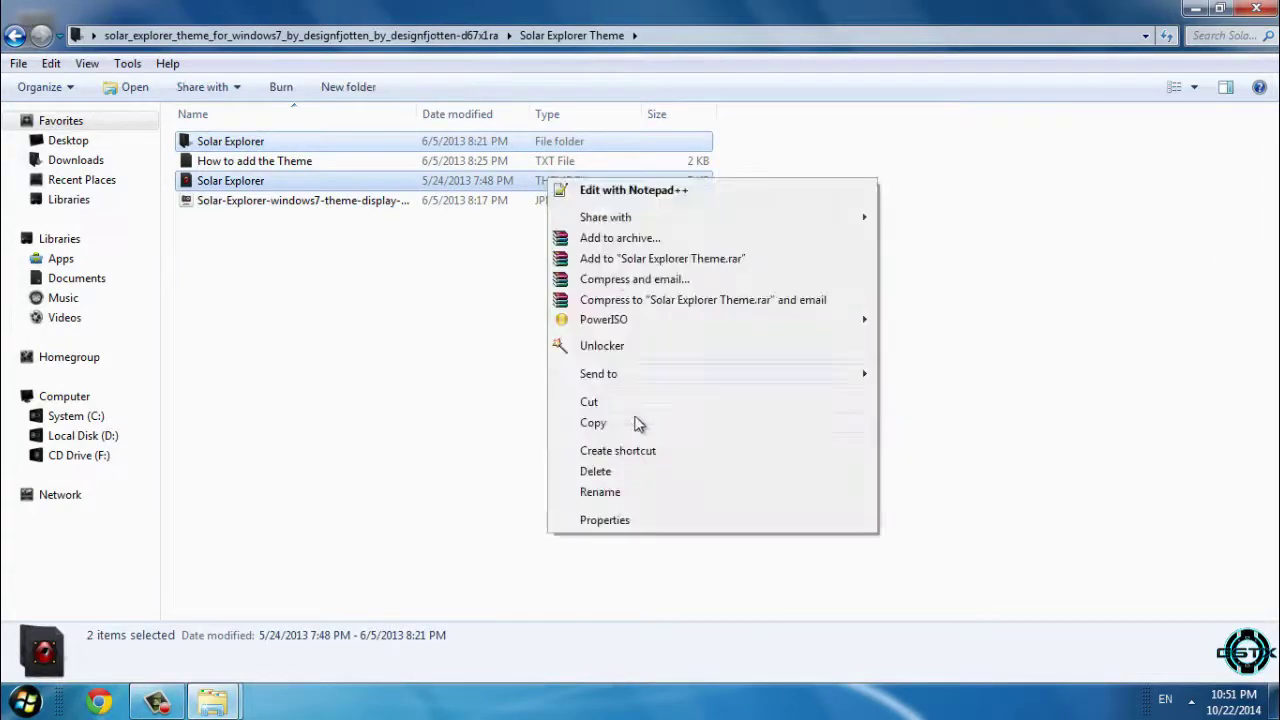
click(683, 401)
click(1257, 8)
Paste the Solar Explorer items into the Themes folder and minimize it.
click(214, 704)
click(953, 248)
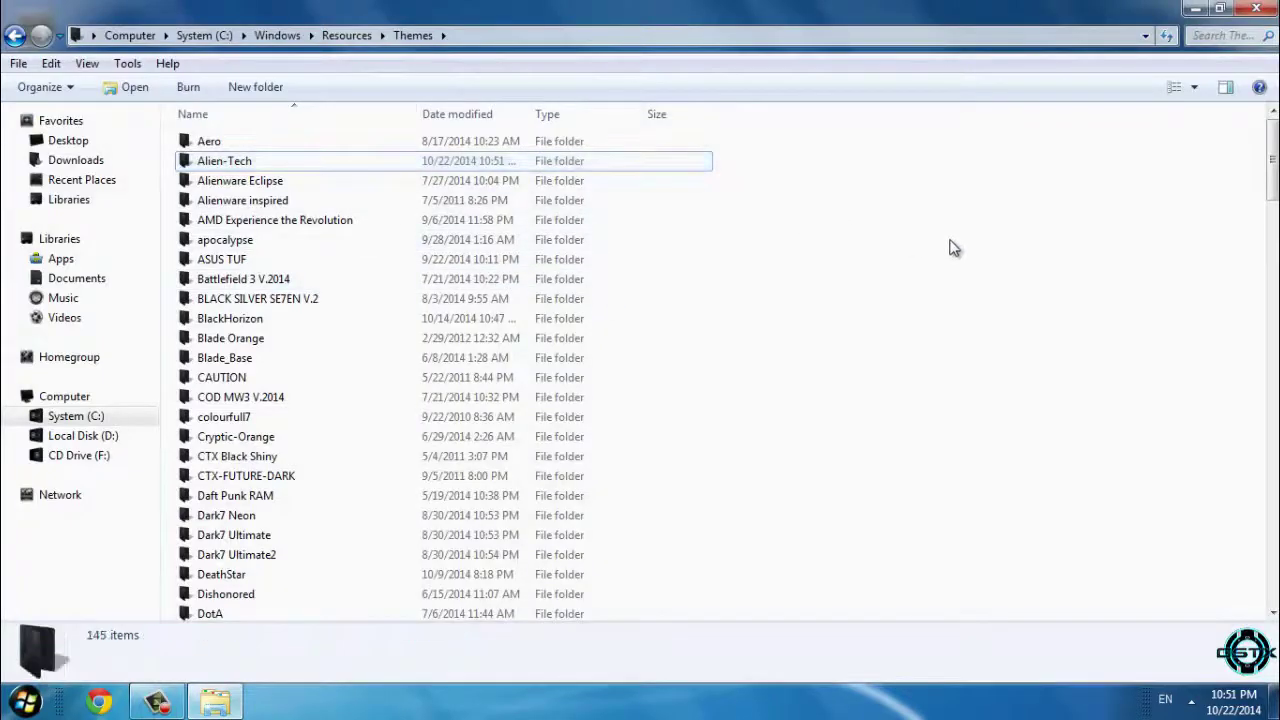
right_click(953, 248)
click(995, 449)
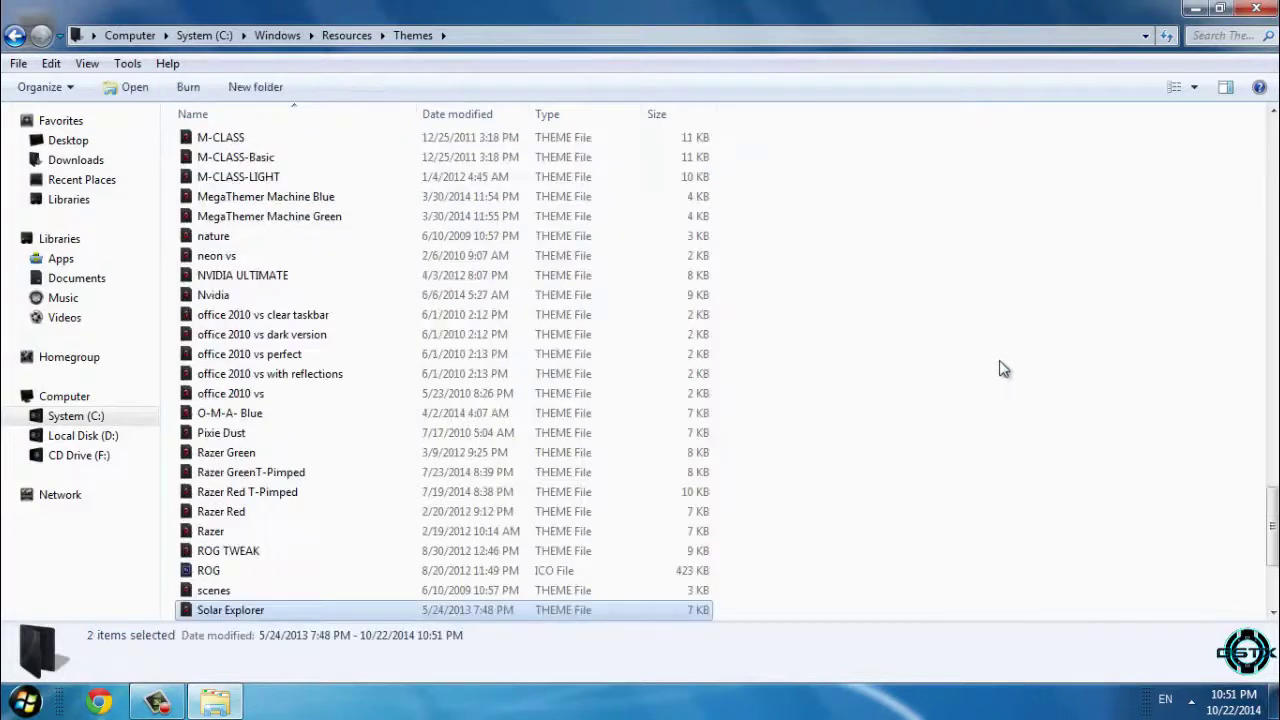
click(1198, 12)
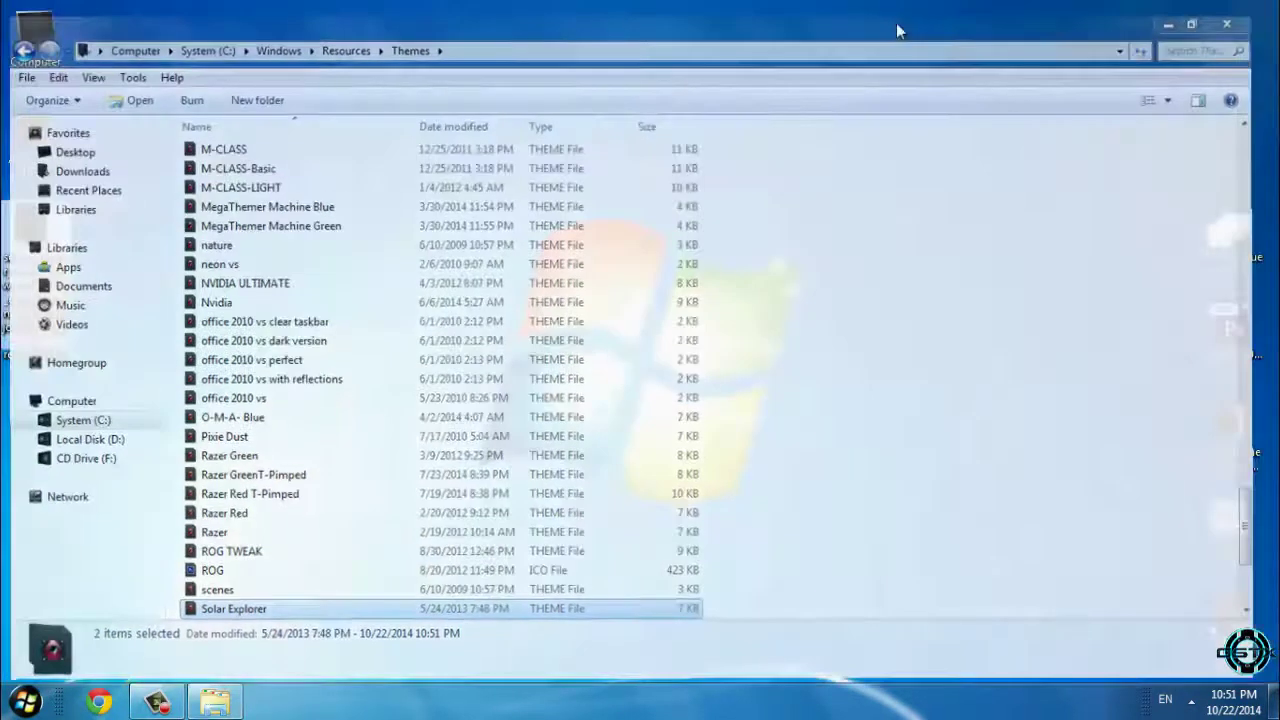
Open the fonts folder inside re_degetized > Re-Degetized.
double_click(50, 360)
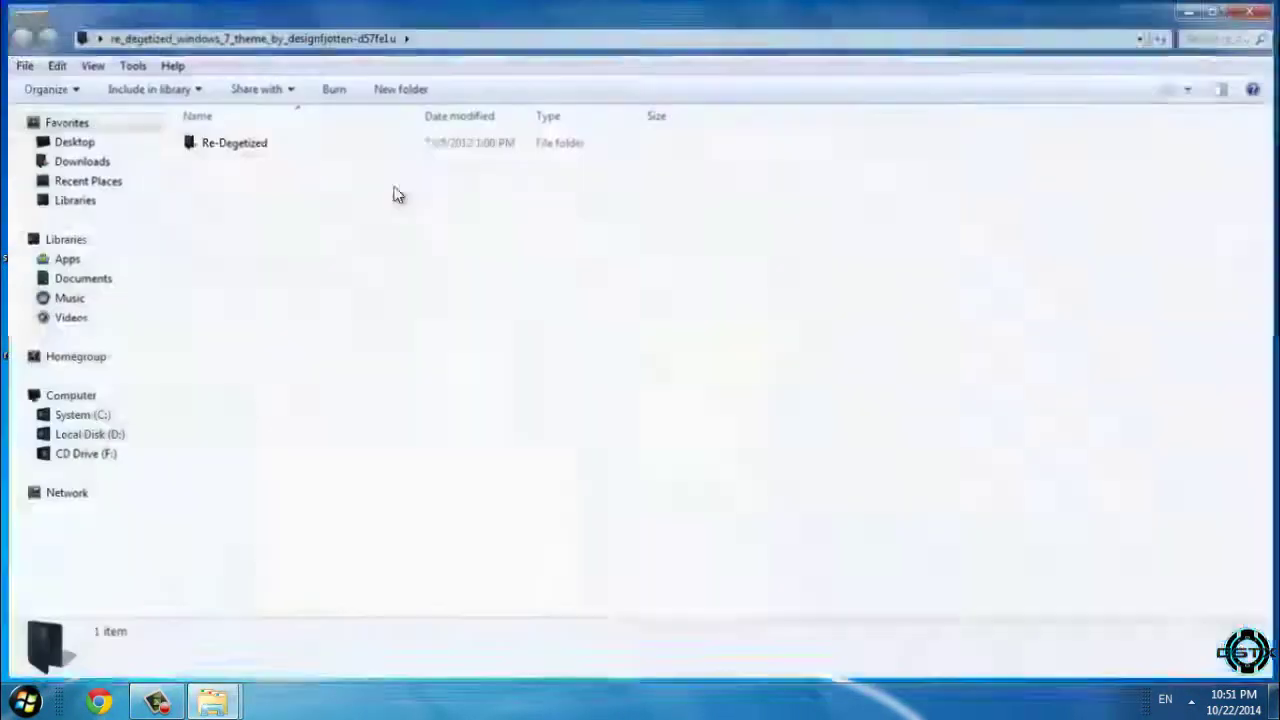
double_click(237, 147)
click(290, 222)
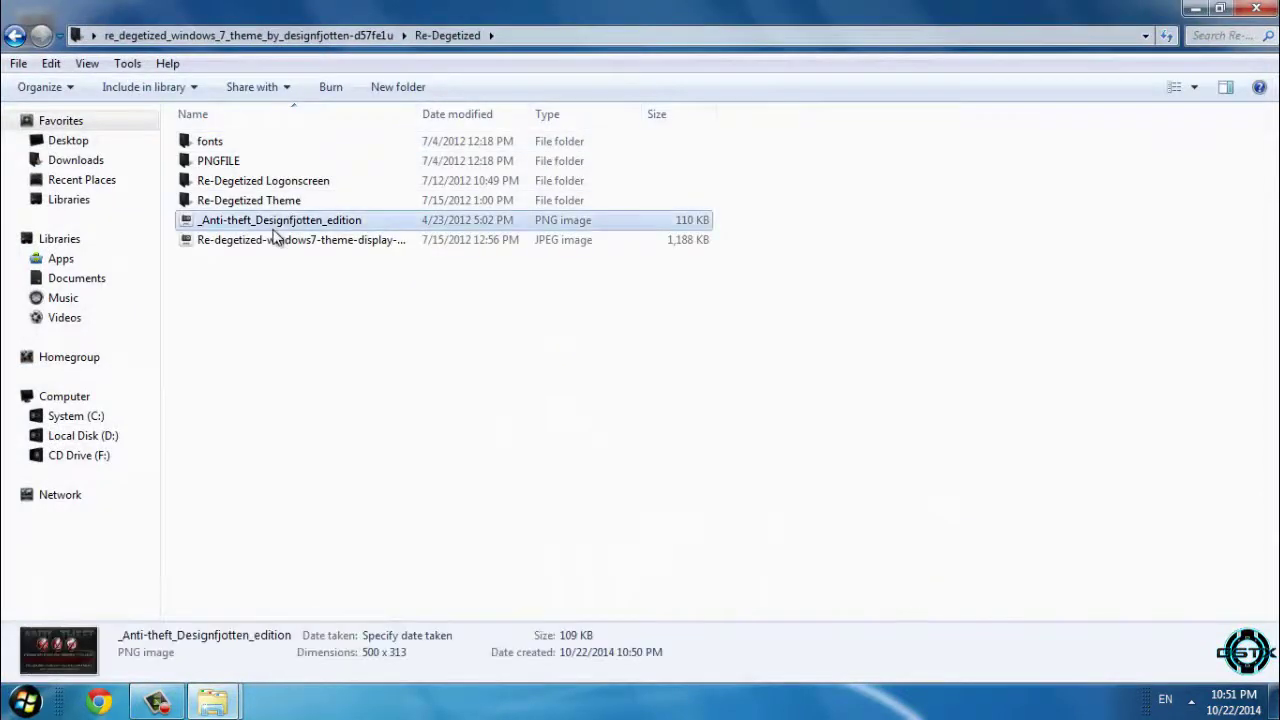
click(233, 146)
double_click(233, 148)
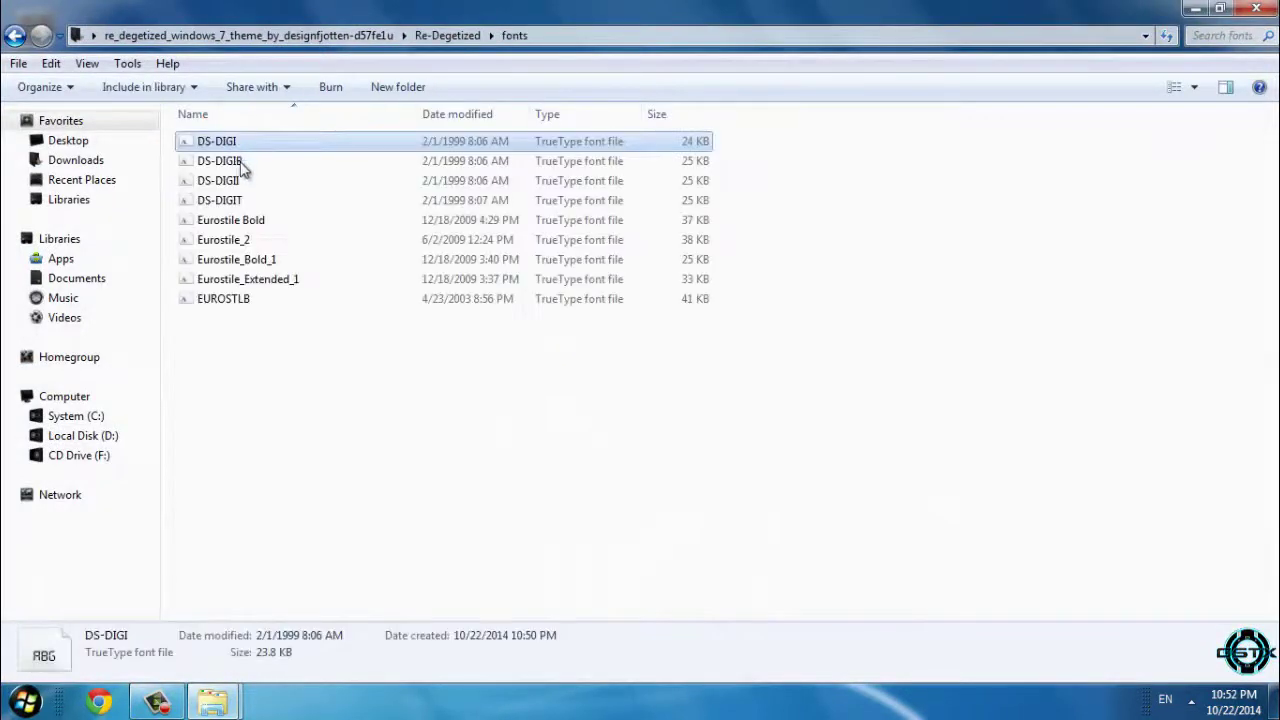
Install all nine Re-Degetized fonts, replacing the existing DS-Digital font.
click(323, 343)
drag(300, 362, 214, 130)
right_click(214, 142)
click(259, 193)
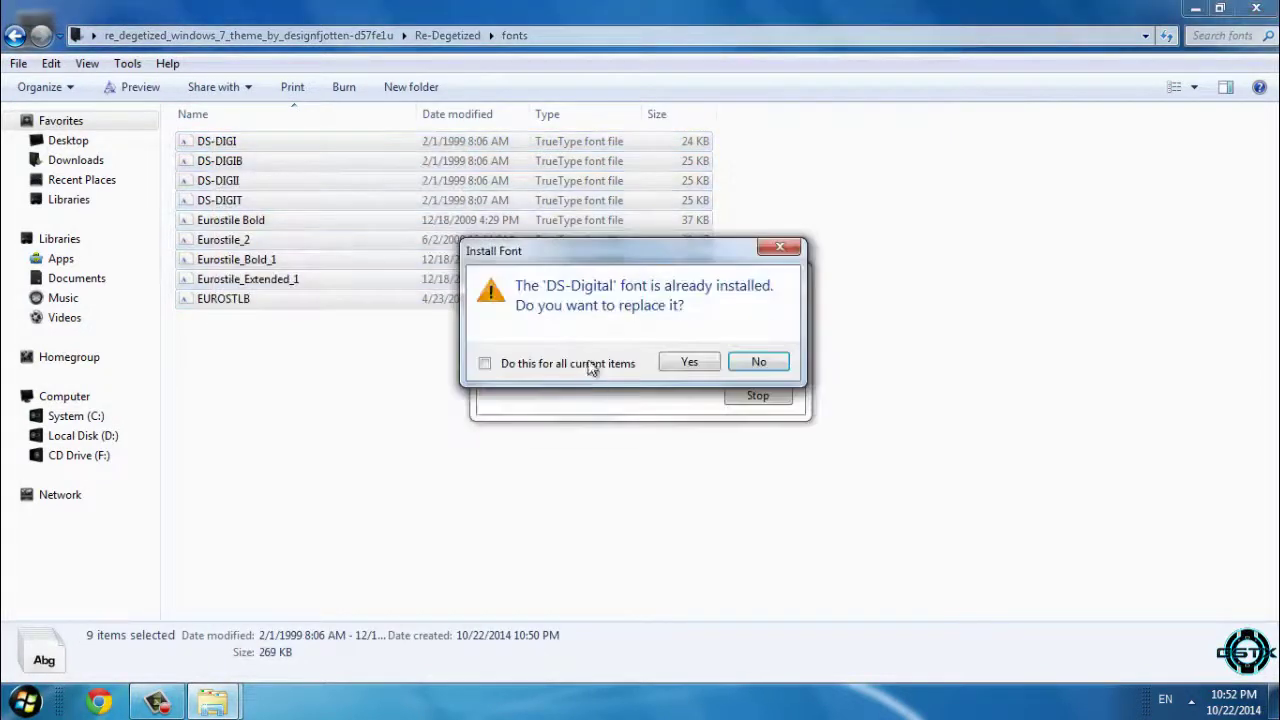
click(689, 362)
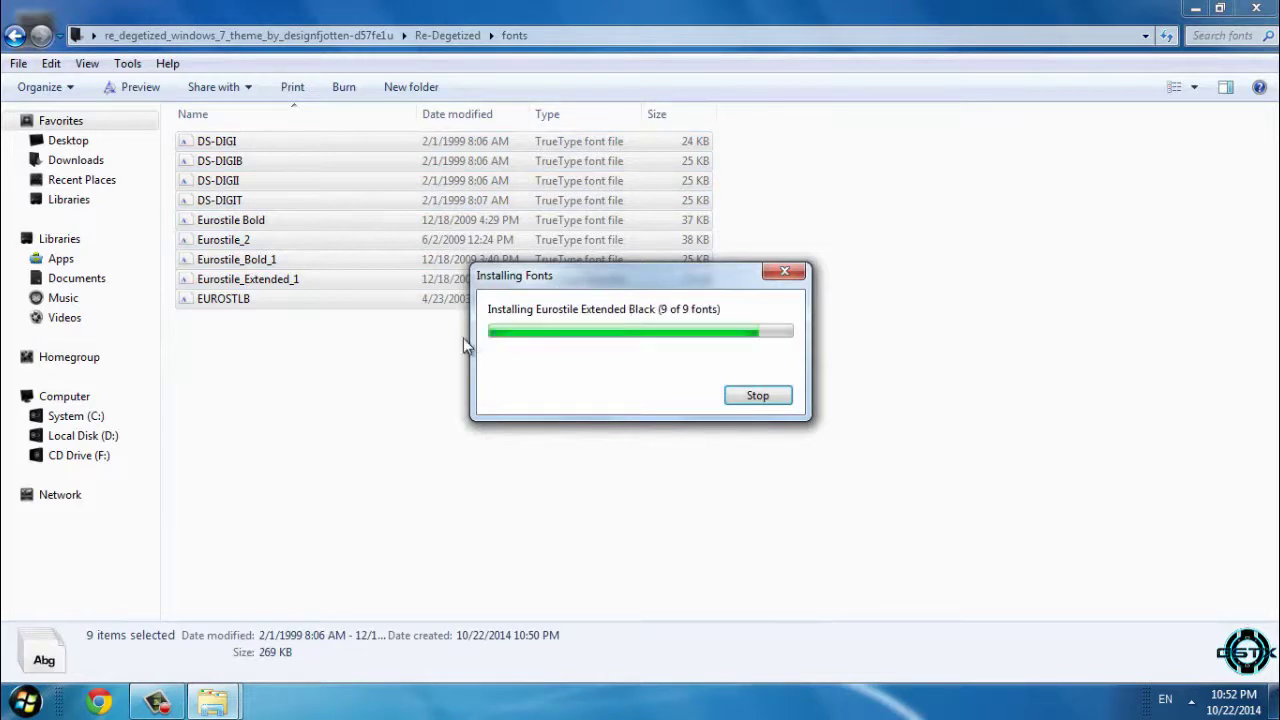
click(15, 38)
click(303, 225)
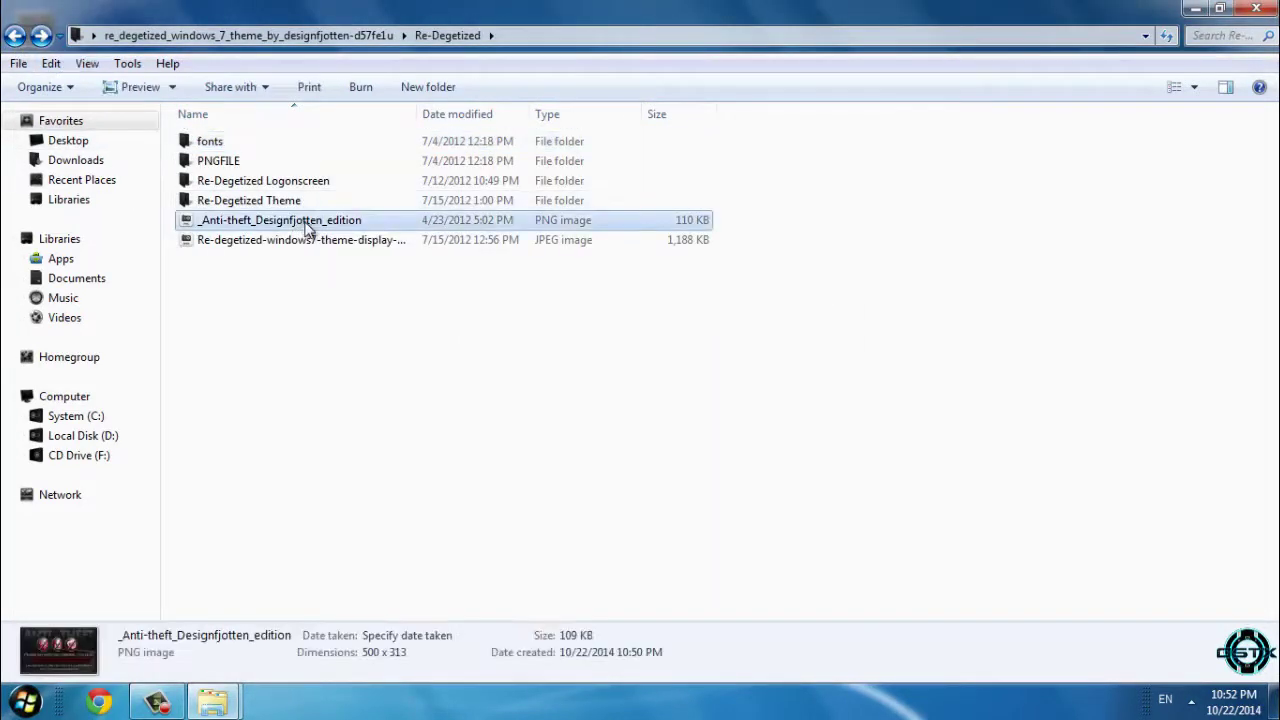
click(310, 244)
click(402, 252)
click(401, 241)
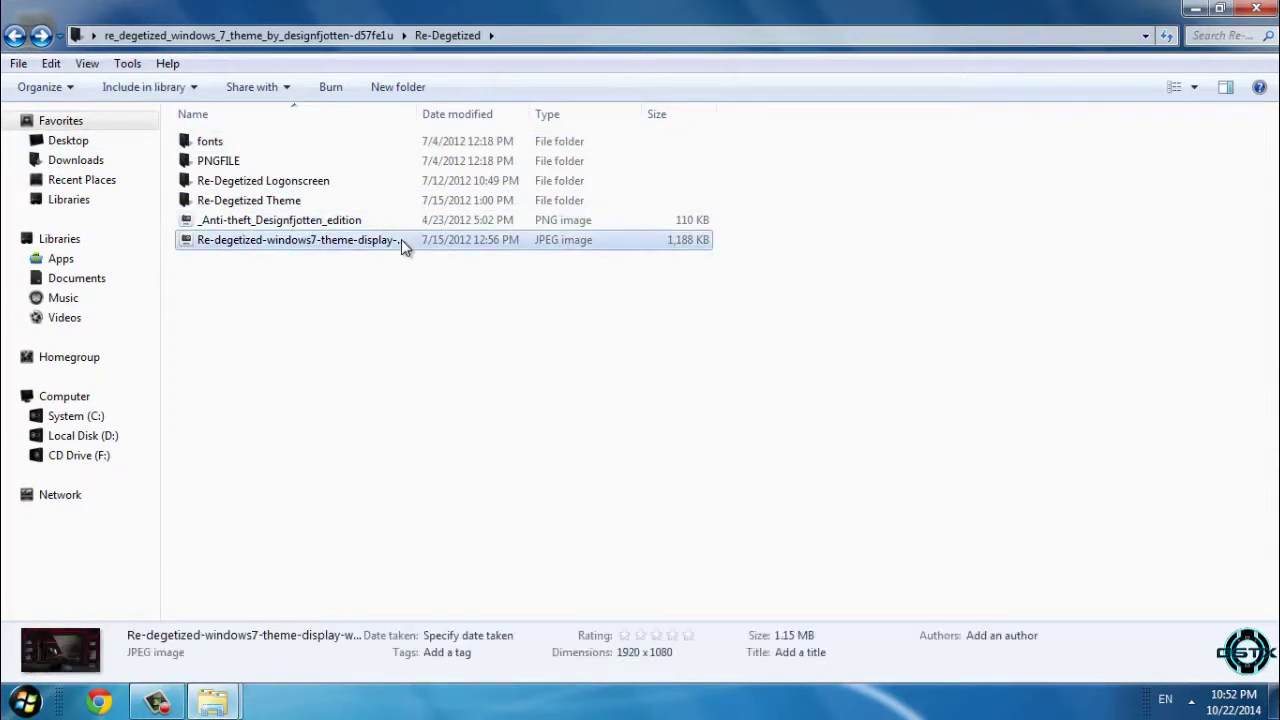
double_click(402, 241)
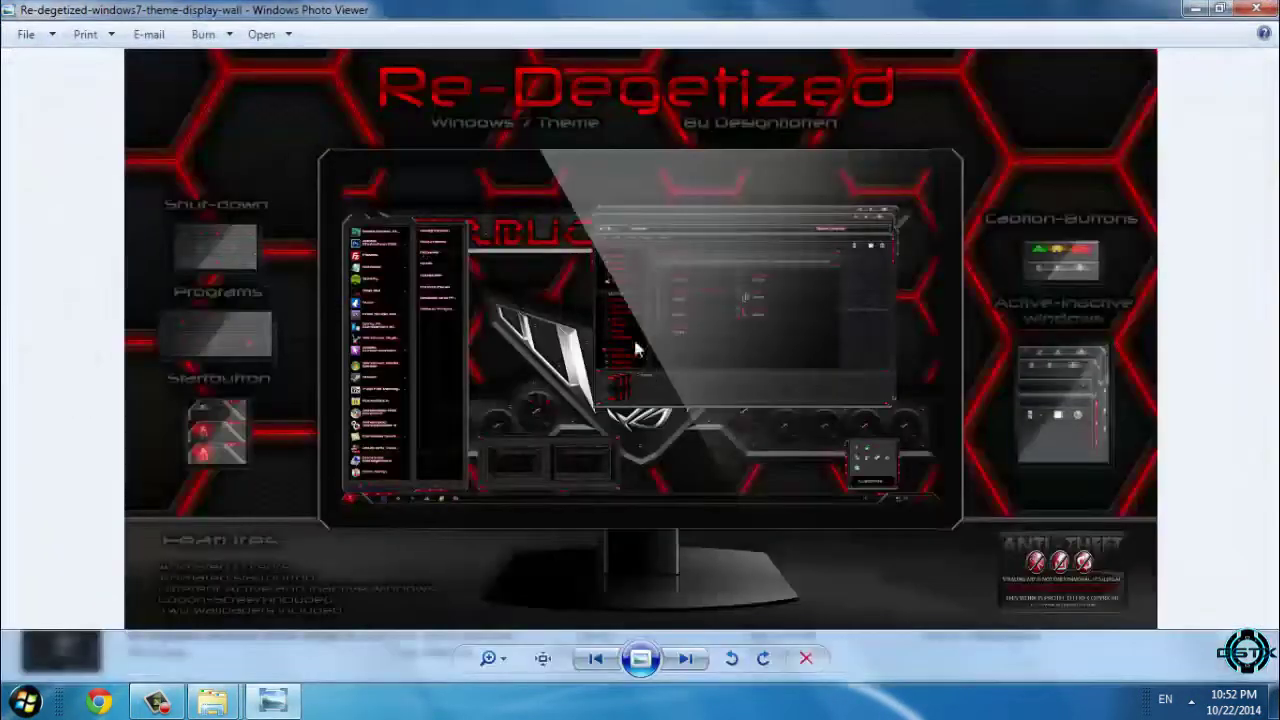
click(1254, 10)
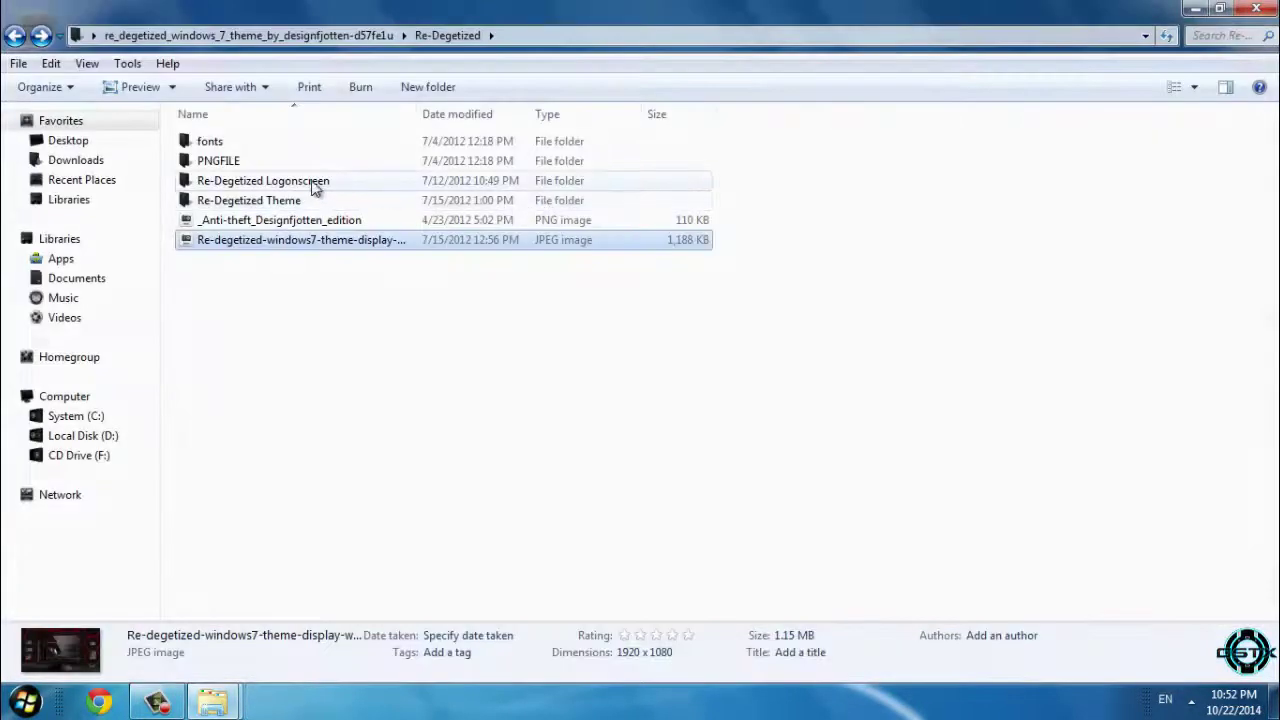
double_click(262, 161)
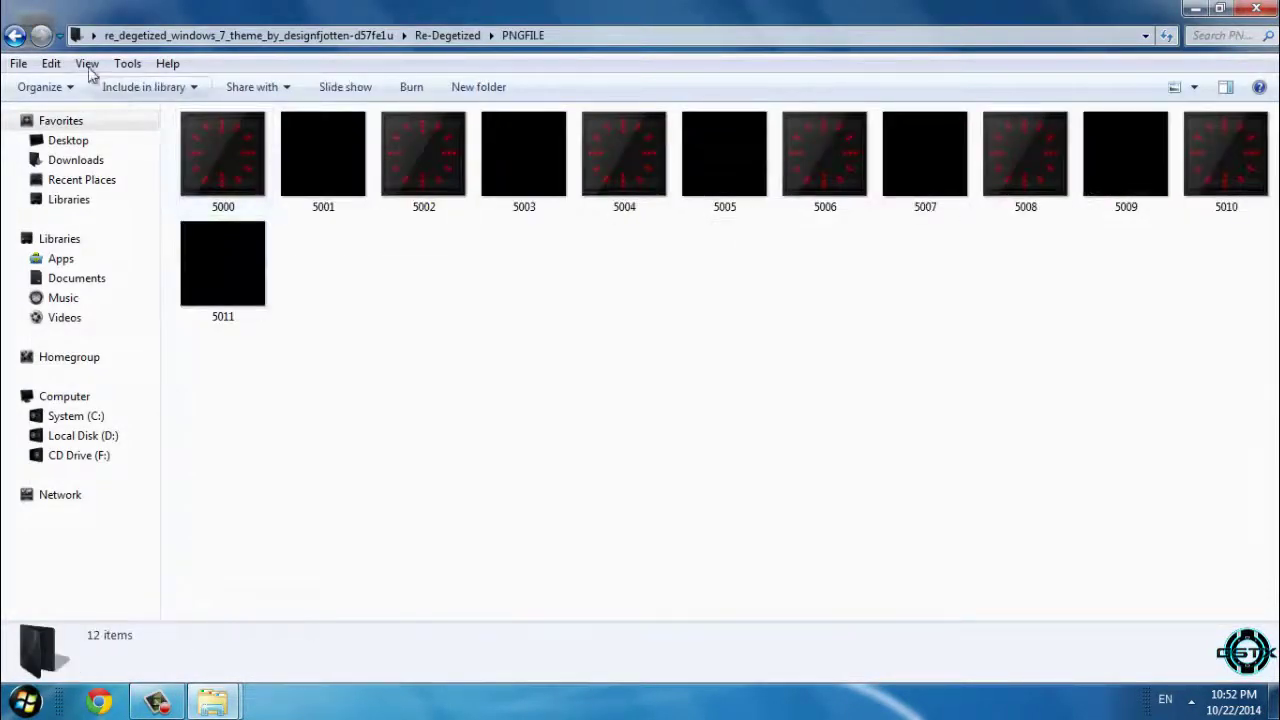
click(15, 35)
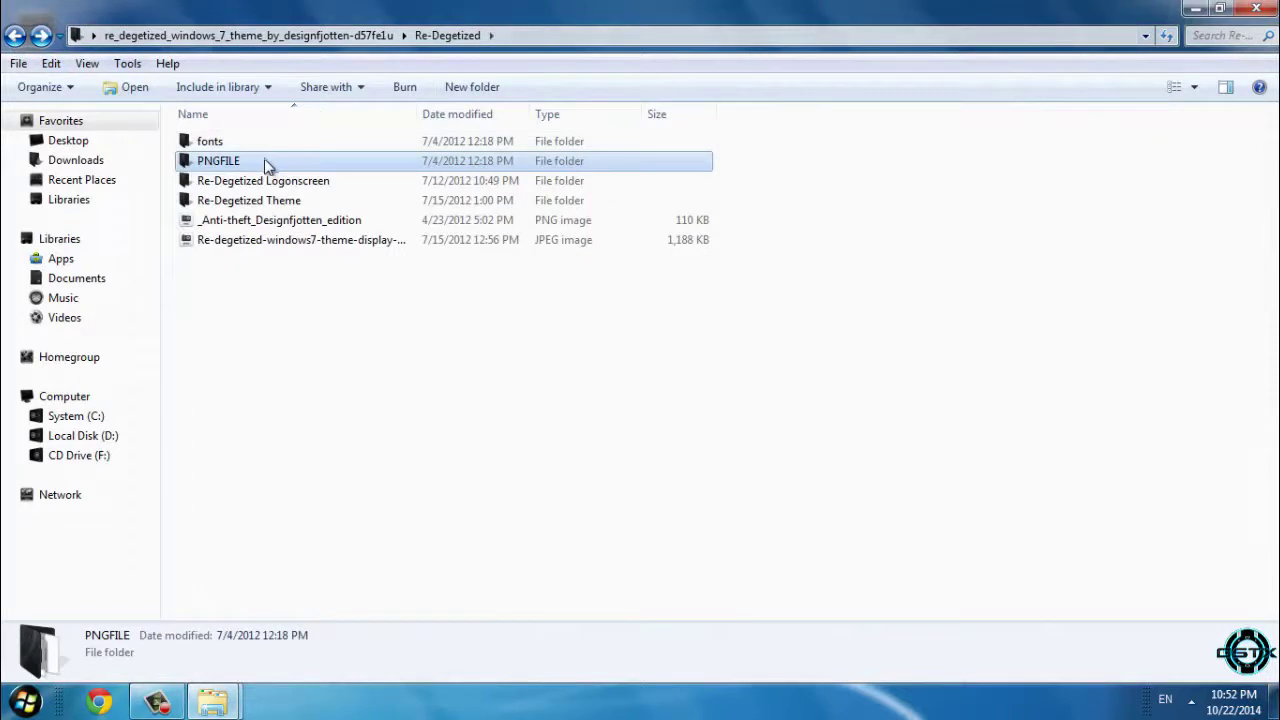
double_click(308, 201)
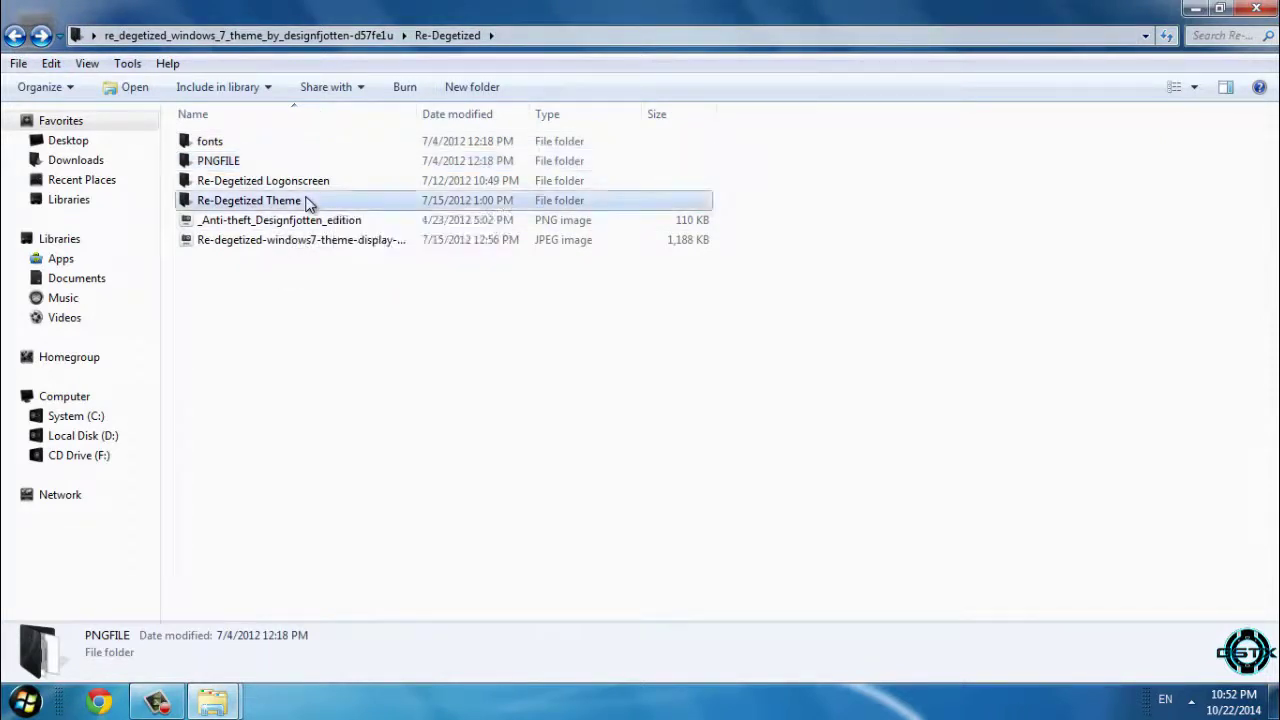
click(15, 35)
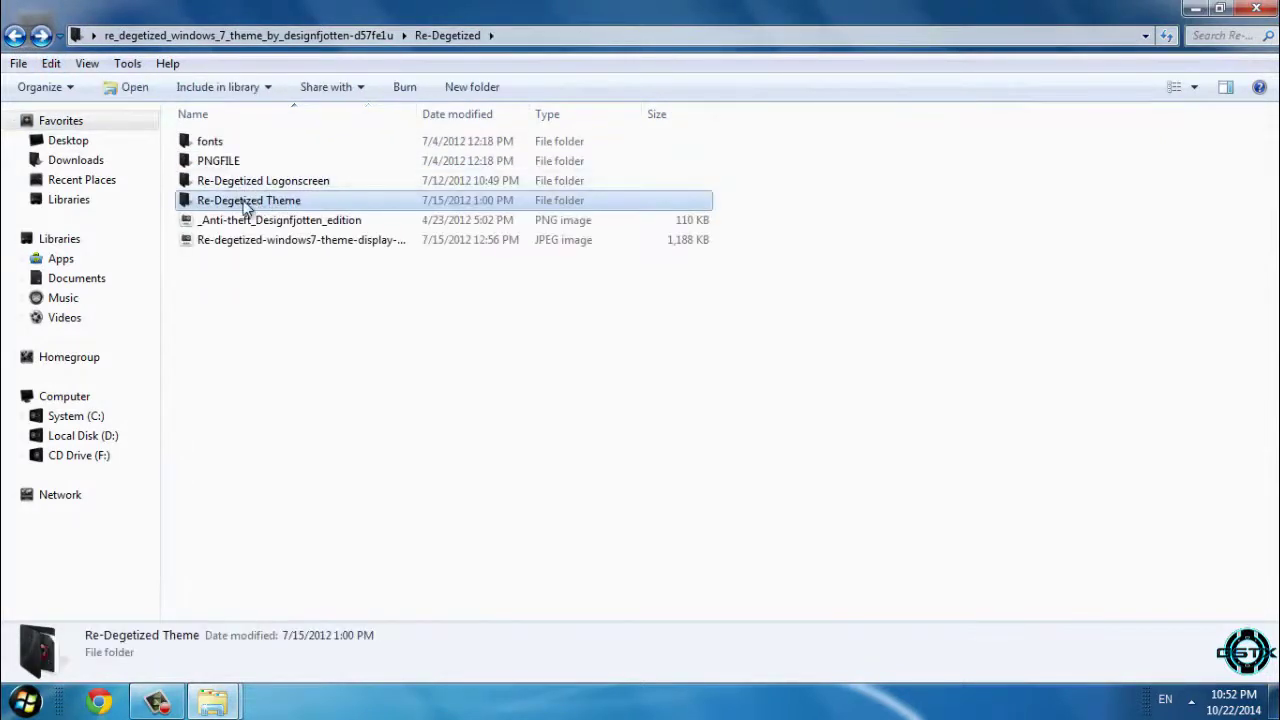
Copy the Re-Digitized folder and theme file from the Re-Degetized Theme folder.
double_click(208, 200)
click(200, 161)
right_click(195, 145)
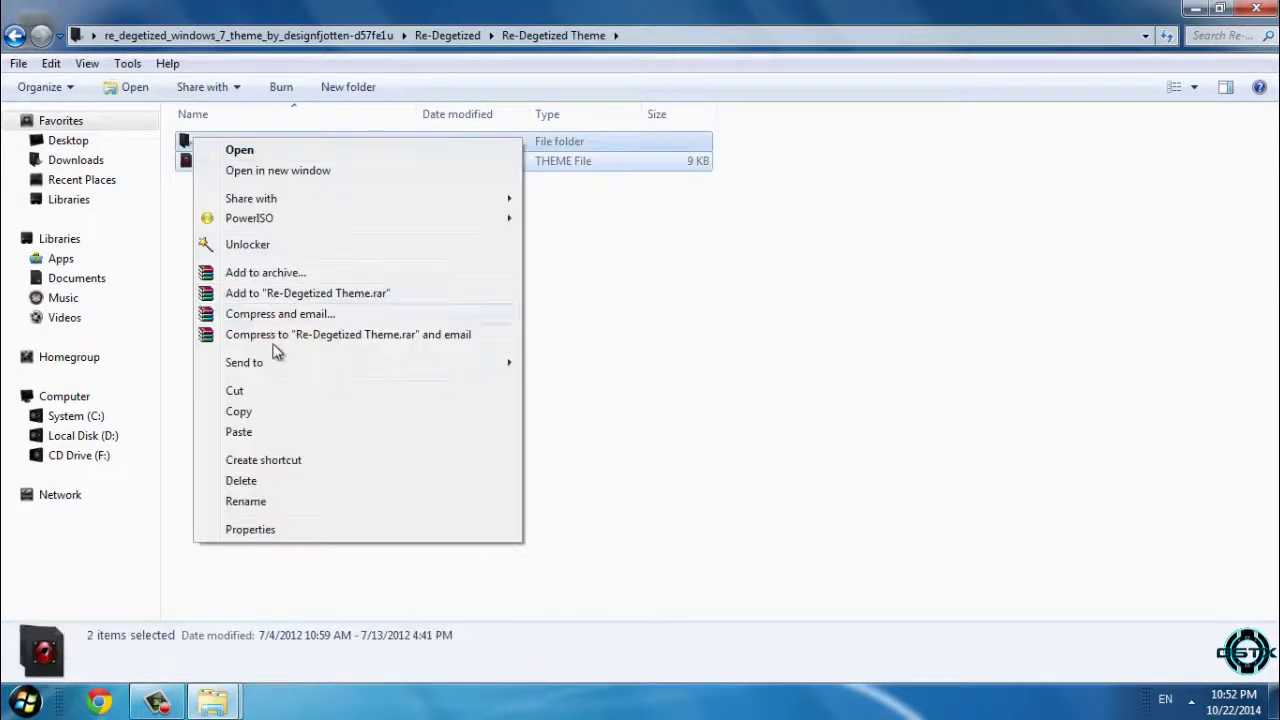
click(252, 413)
click(1257, 9)
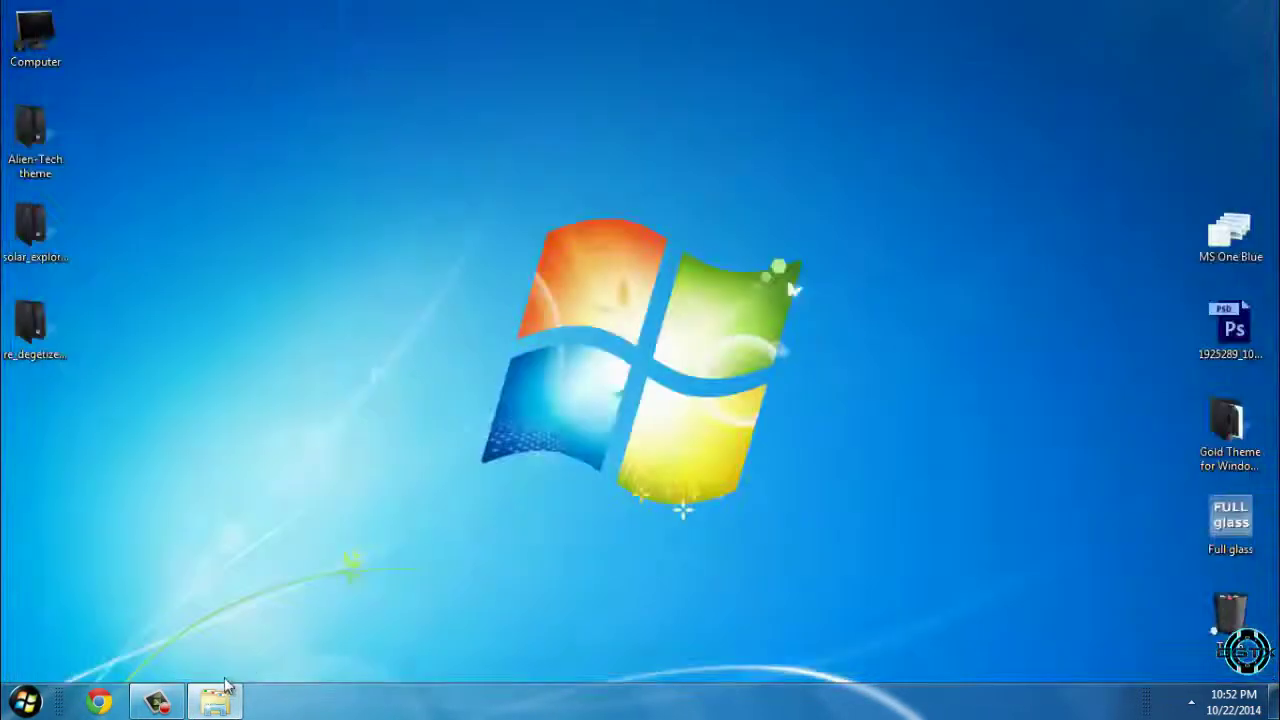
Paste the Re-Digitized items into the Themes folder and close the window.
click(213, 700)
right_click(1000, 325)
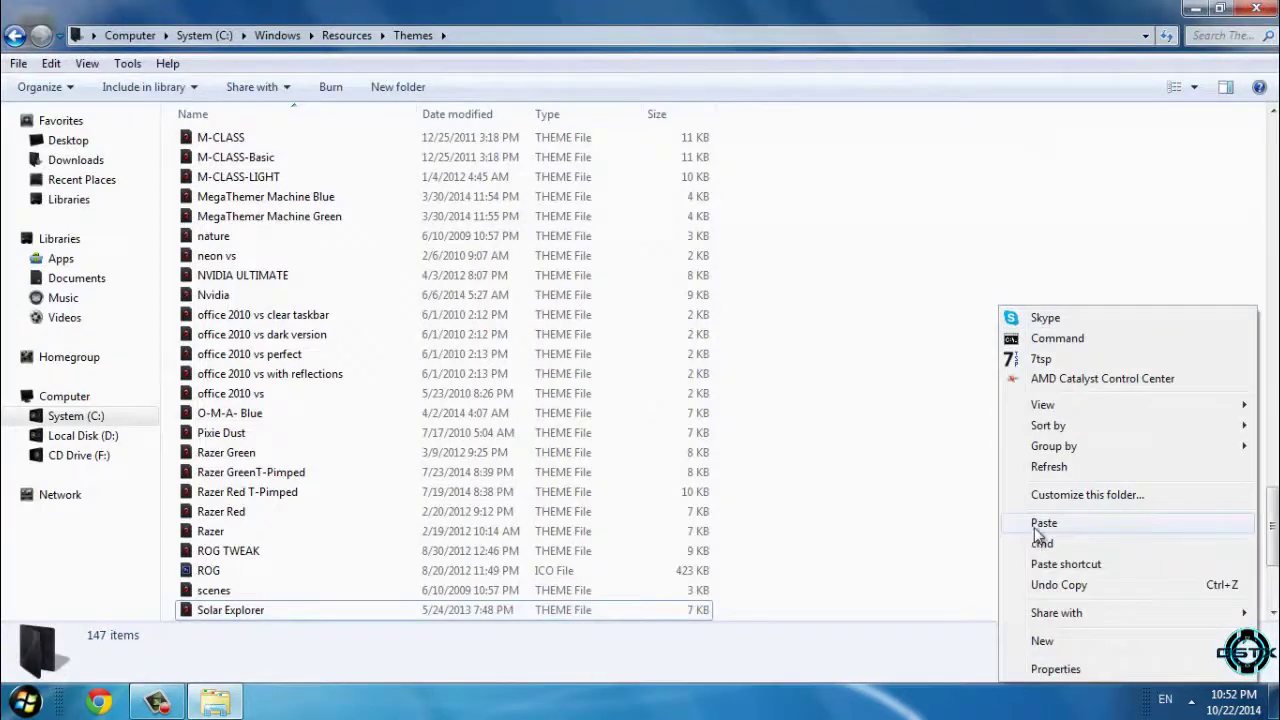
click(1040, 523)
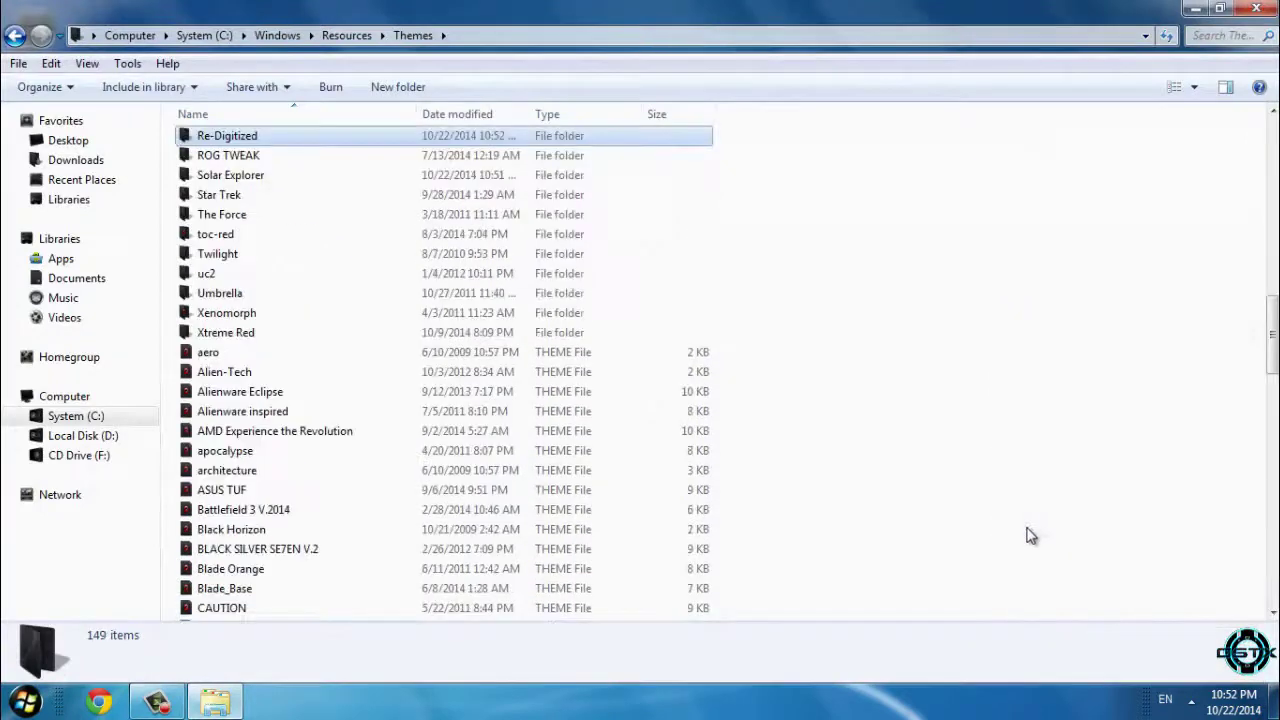
click(1256, 9)
right_click(506, 399)
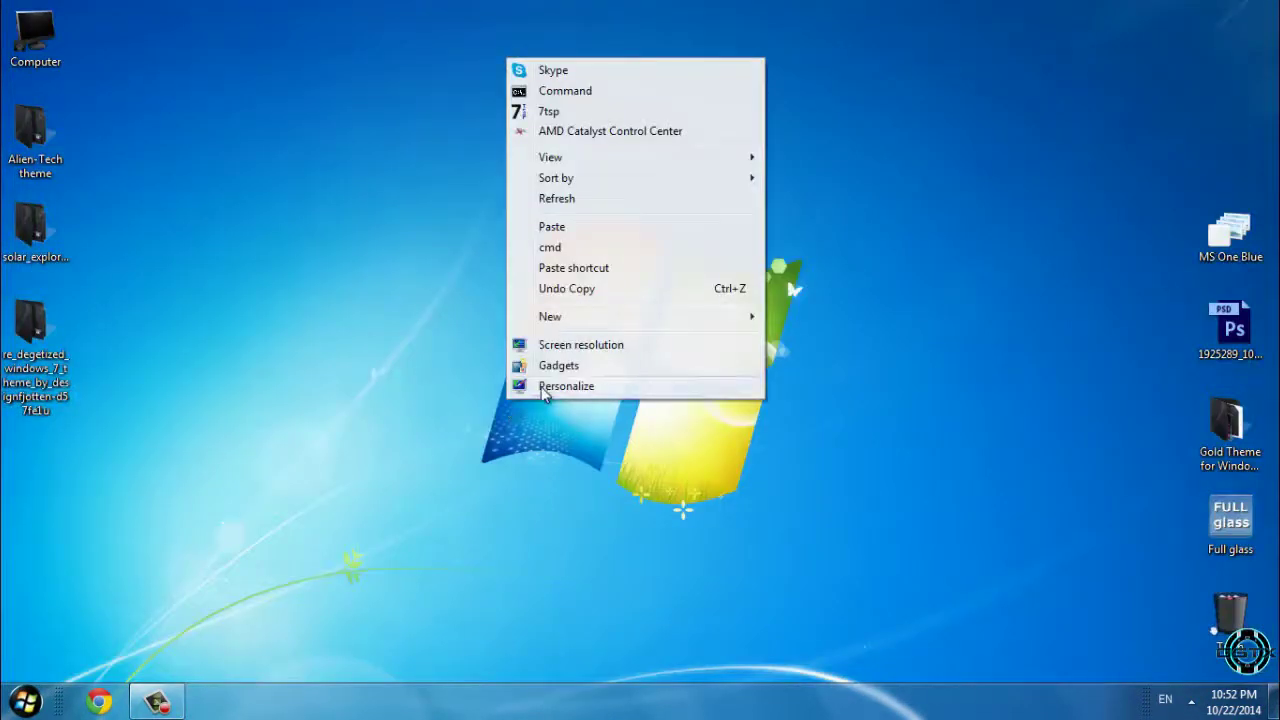
Apply the Alien-Tech theme from Personalization's installed themes and close the window.
click(543, 390)
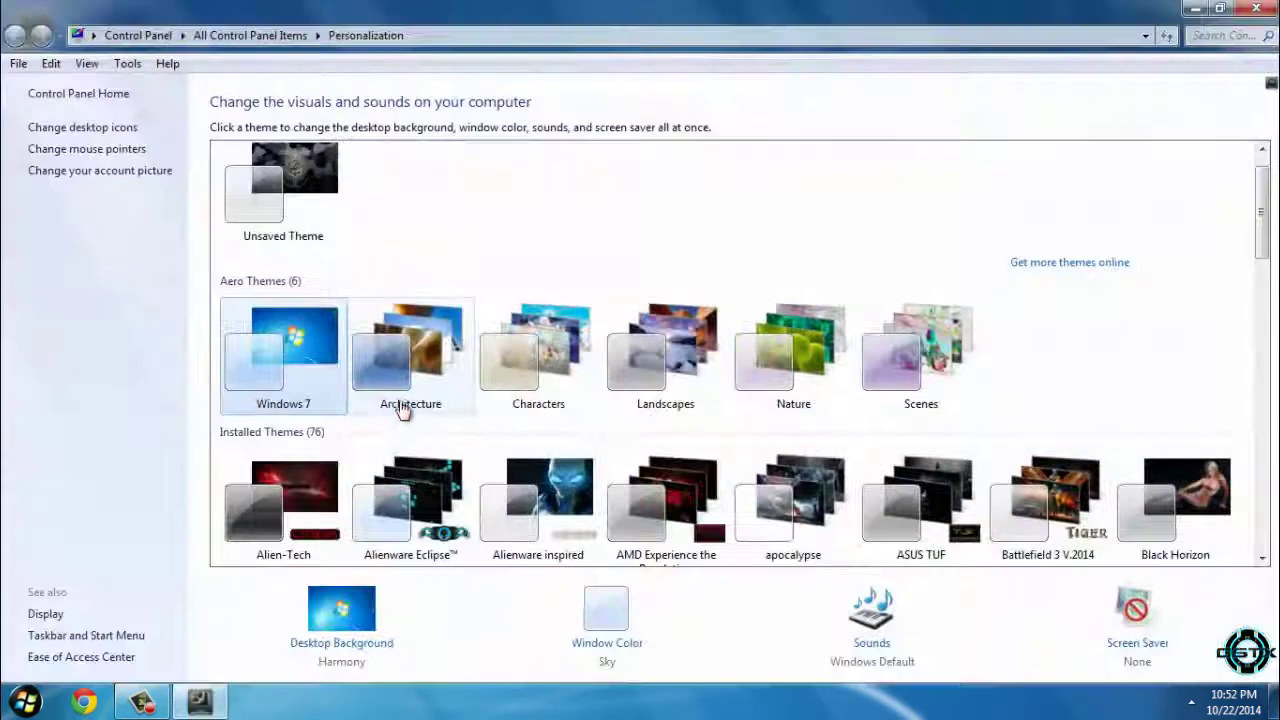
click(303, 427)
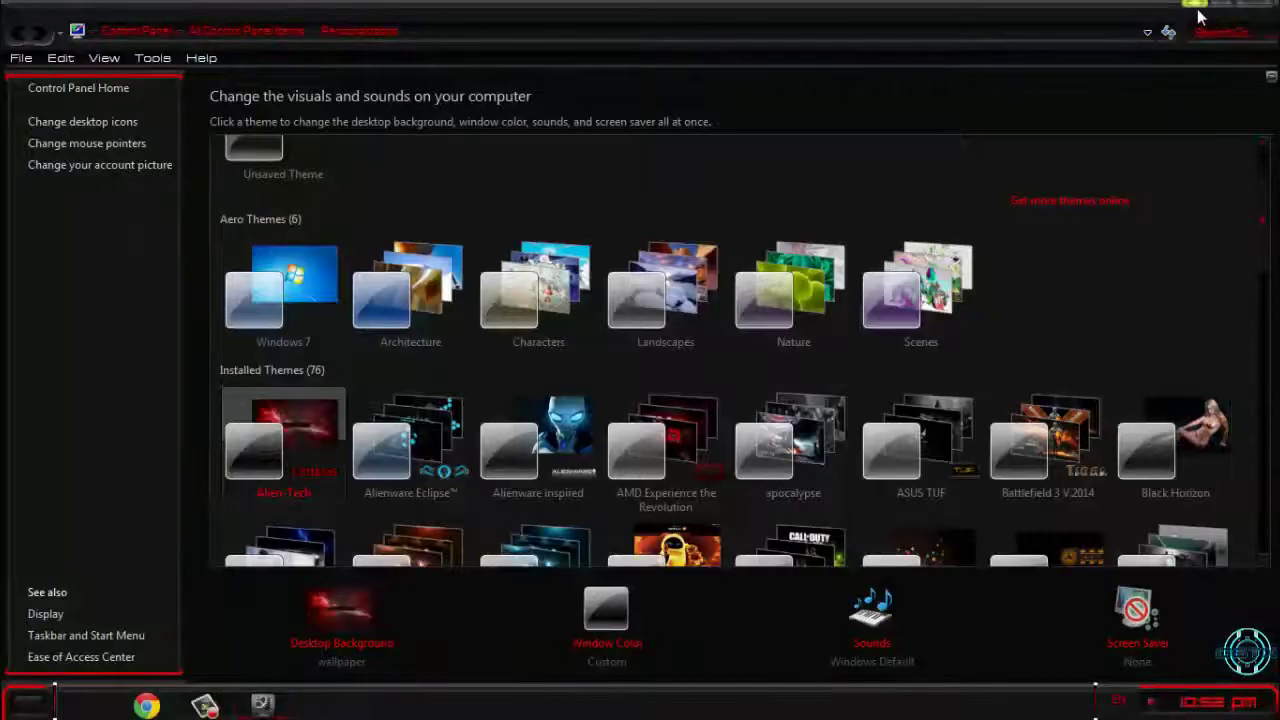
click(1197, 10)
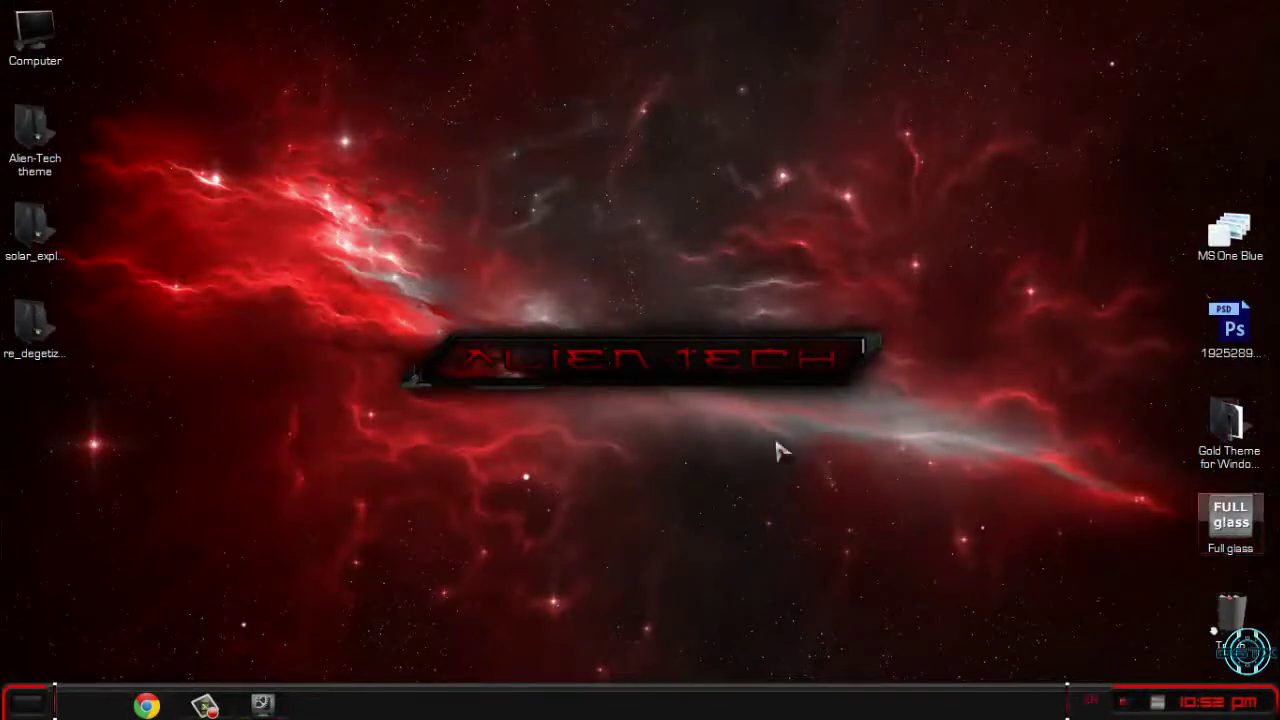
Check the hidden tray icons, then open, reposition and close the Computer window.
click(1122, 703)
click(487, 460)
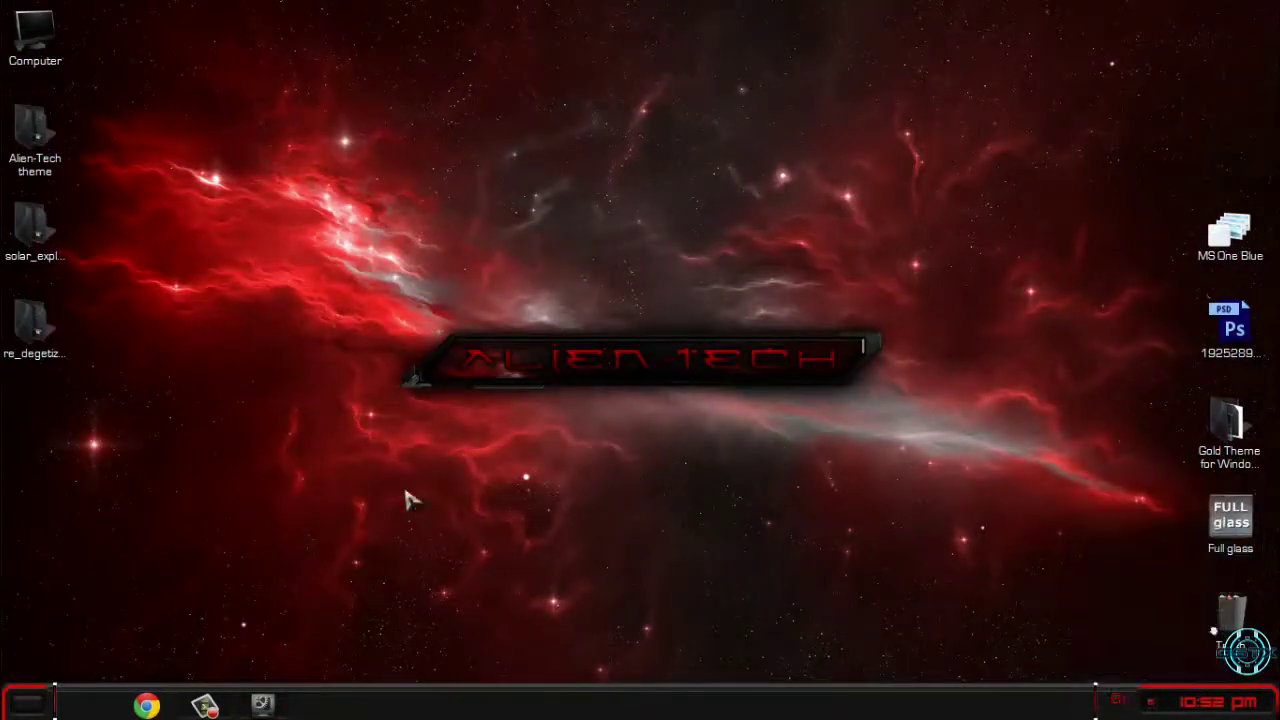
click(28, 703)
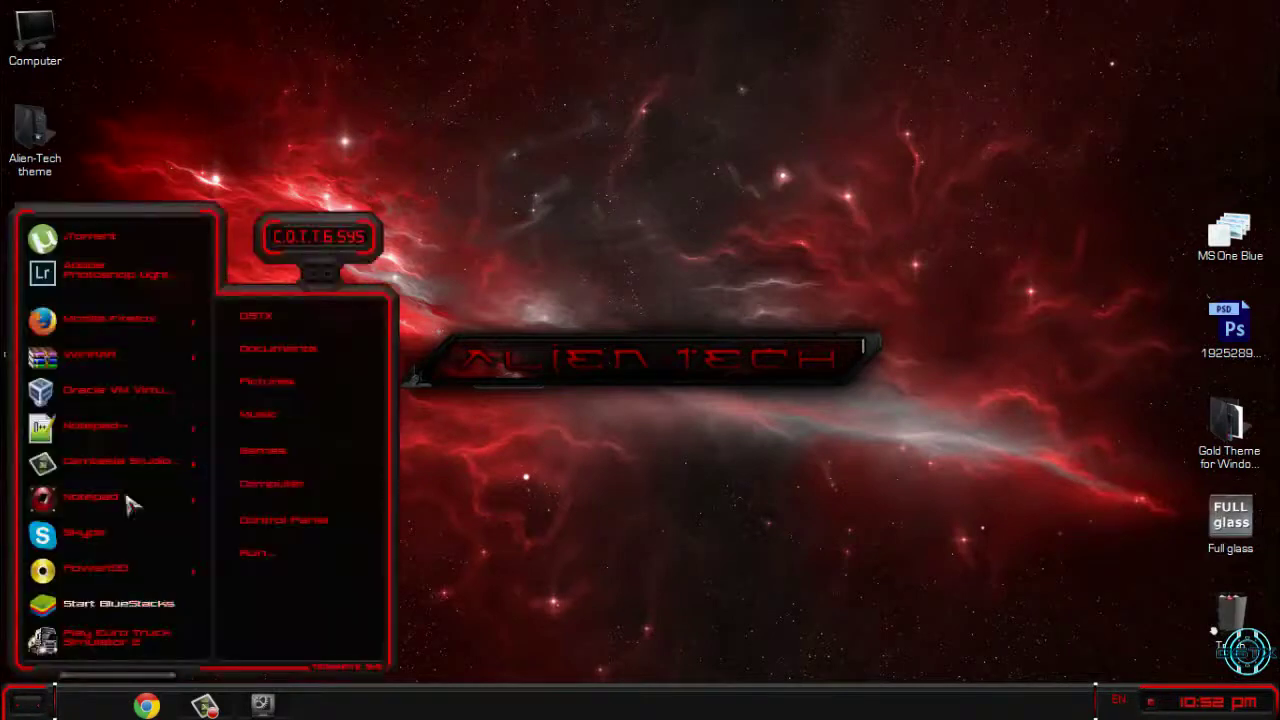
click(308, 493)
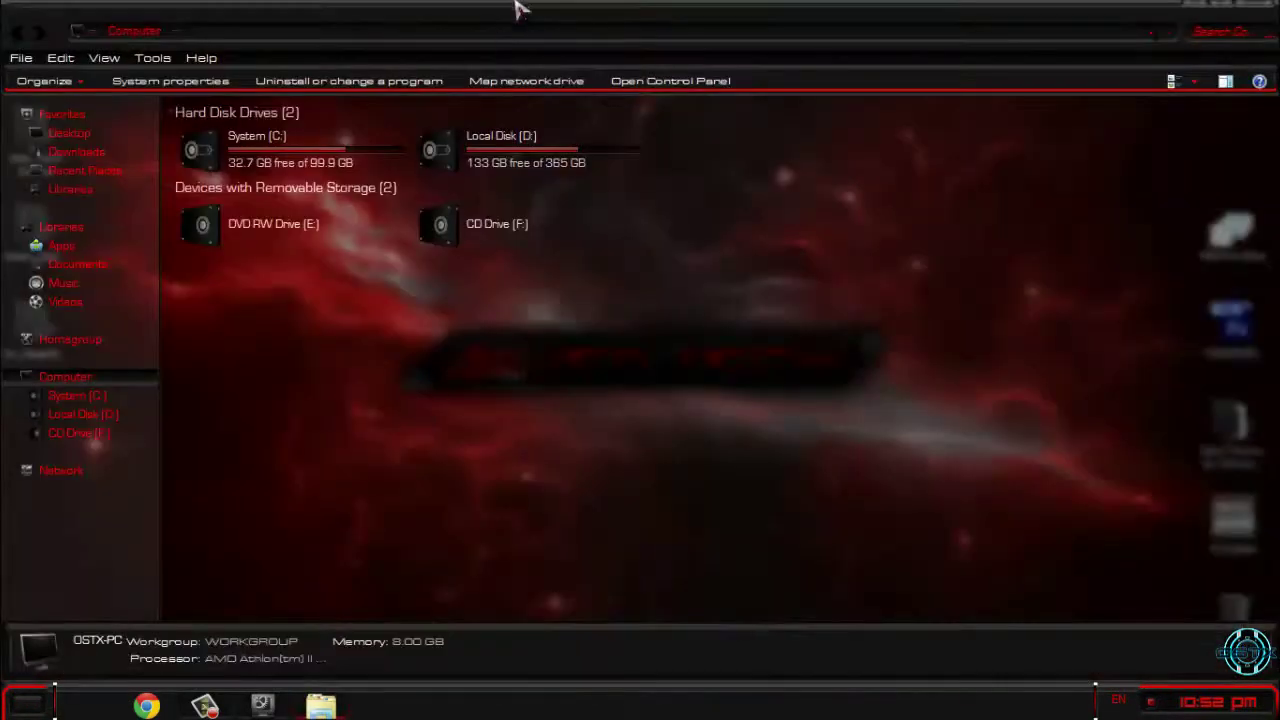
drag(390, 30, 555, 95)
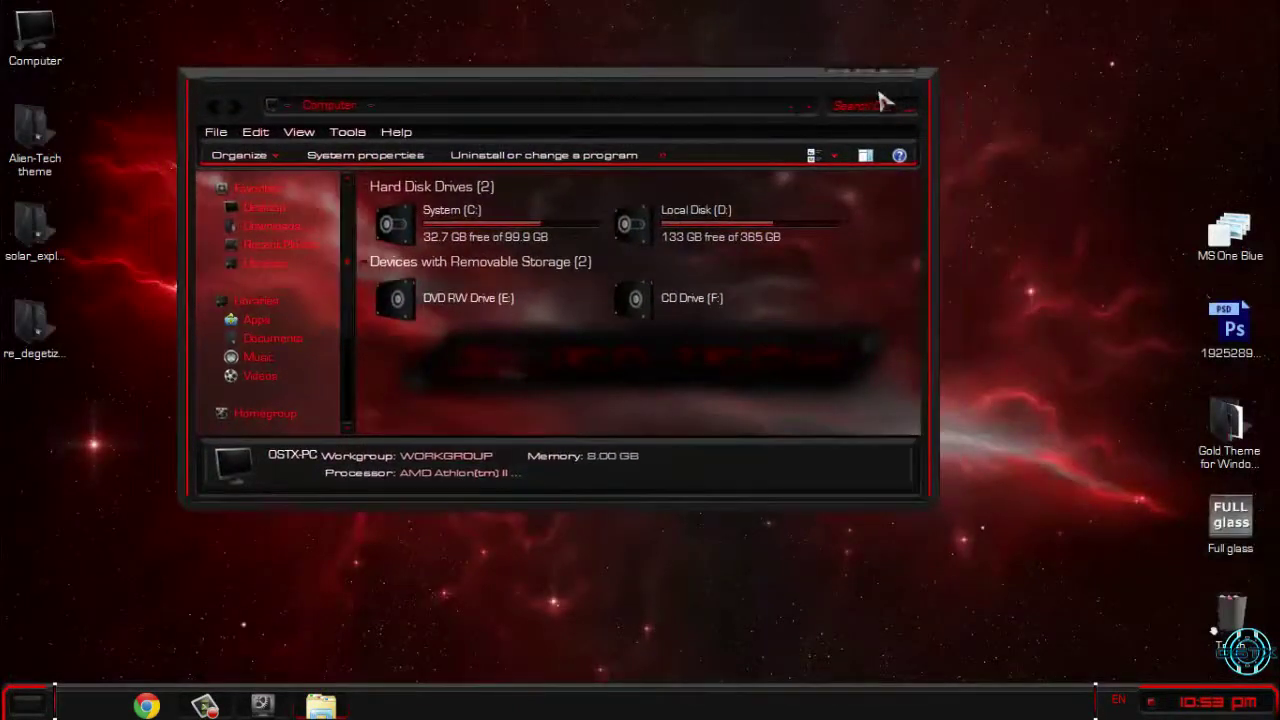
click(898, 74)
Open the computer's System properties from the Start menu, reposition it, and close it.
key(super)
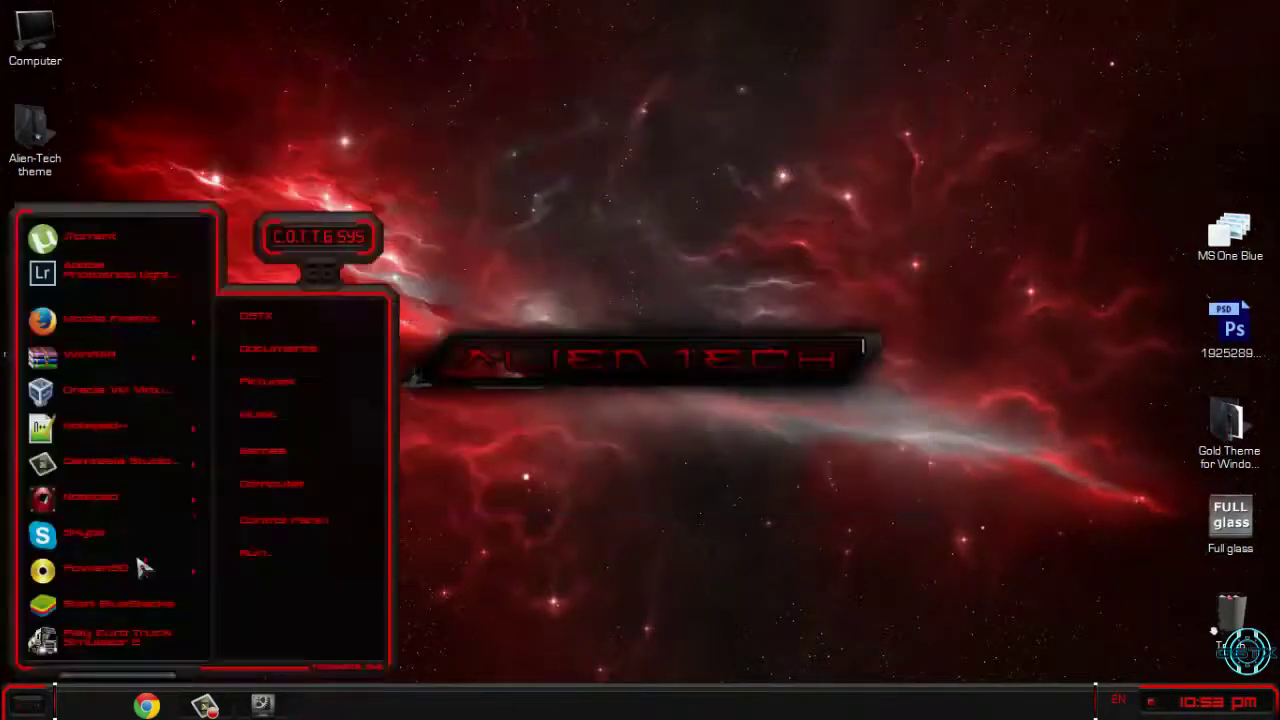
right_click(305, 488)
click(375, 642)
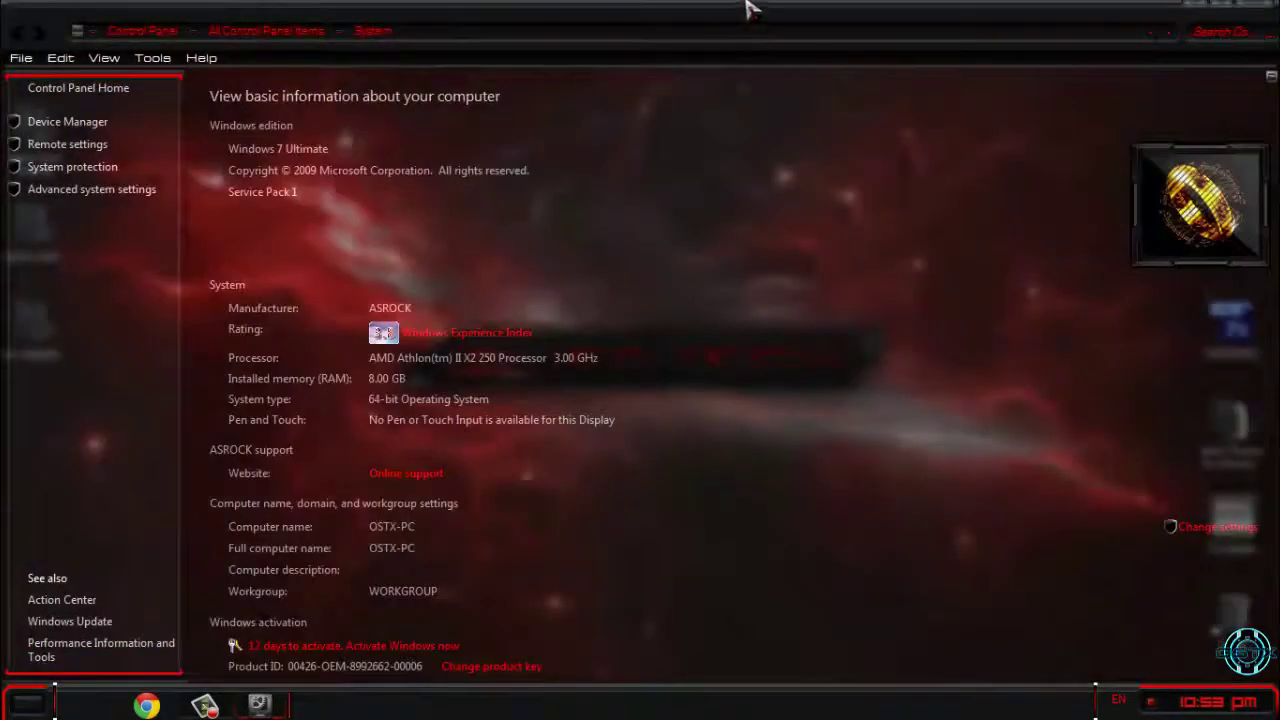
drag(748, 8, 622, 77)
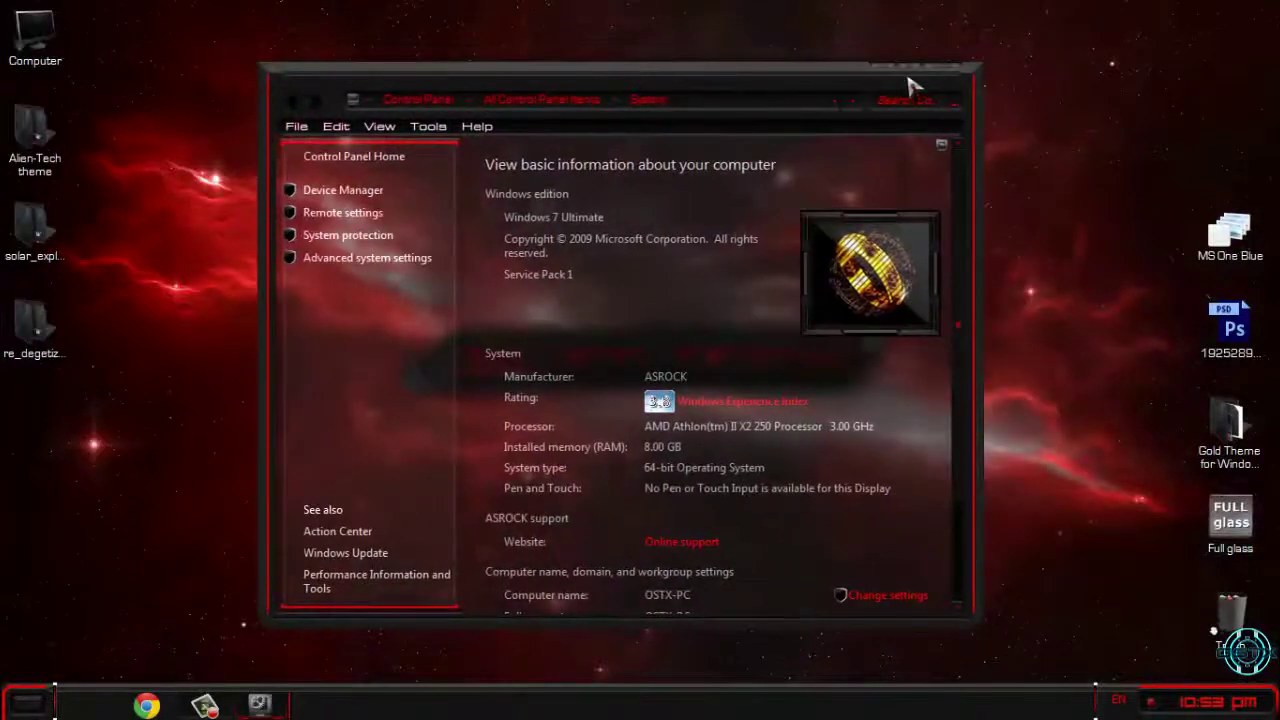
click(940, 70)
Reopen System properties, then open and close the Control Panel.
click(28, 703)
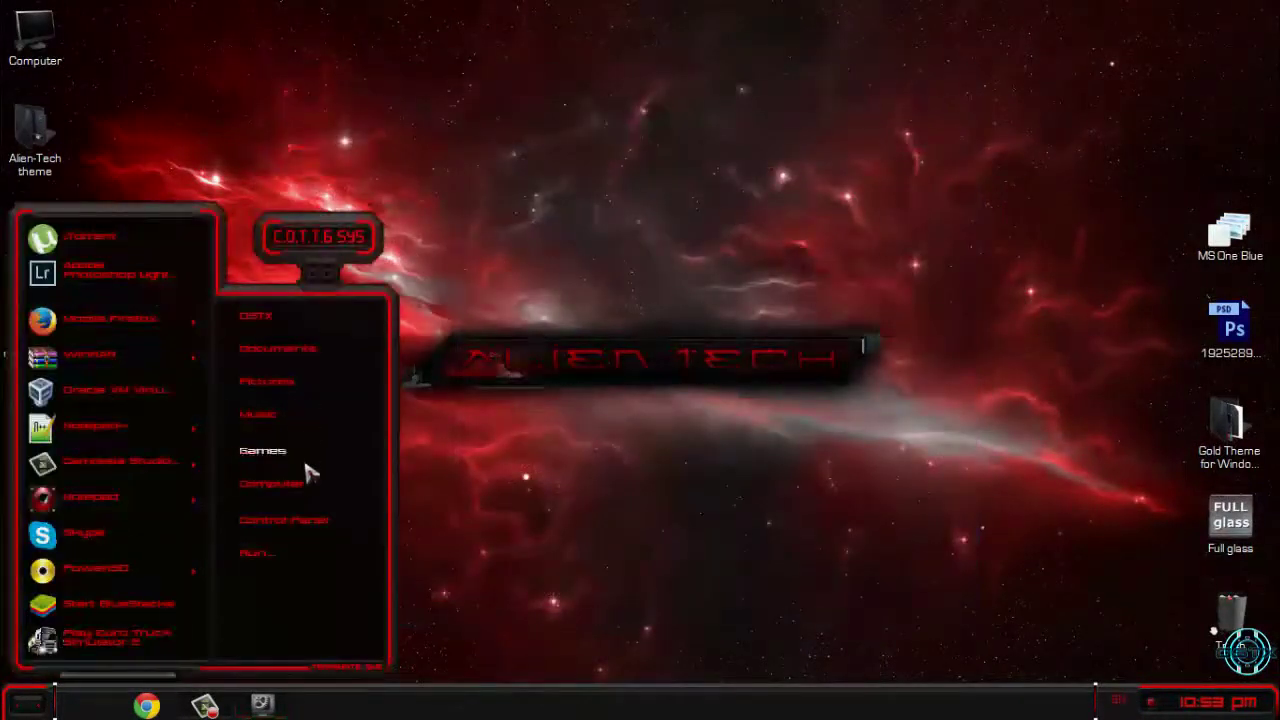
right_click(308, 486)
click(398, 643)
click(314, 517)
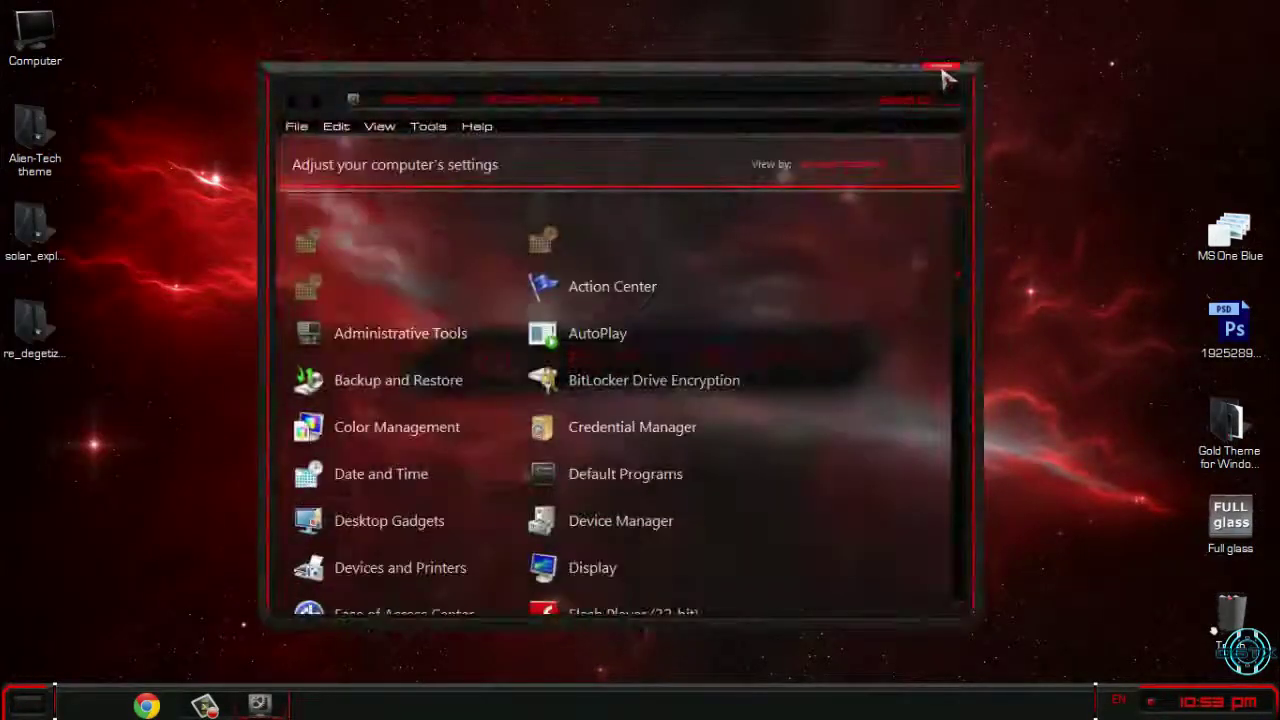
click(945, 78)
Check the desktop background settings, then apply the Solar Explorer theme in Personalization.
right_click(334, 563)
click(346, 552)
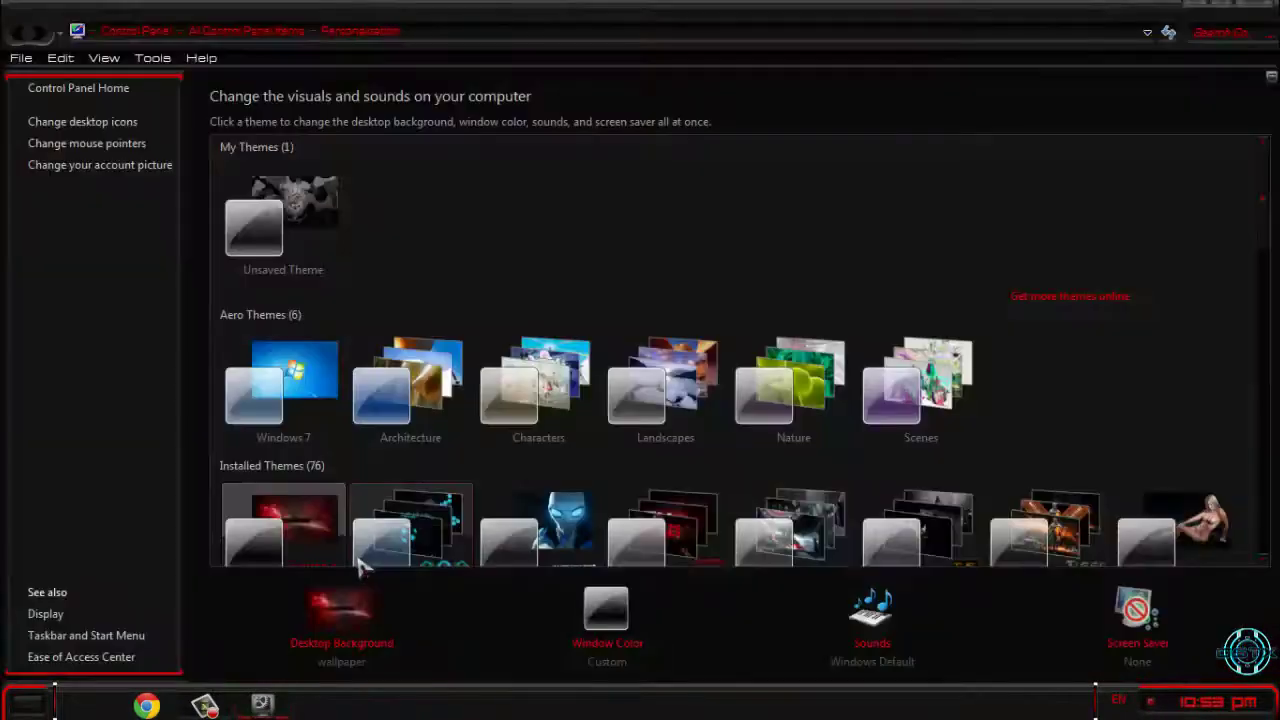
click(360, 642)
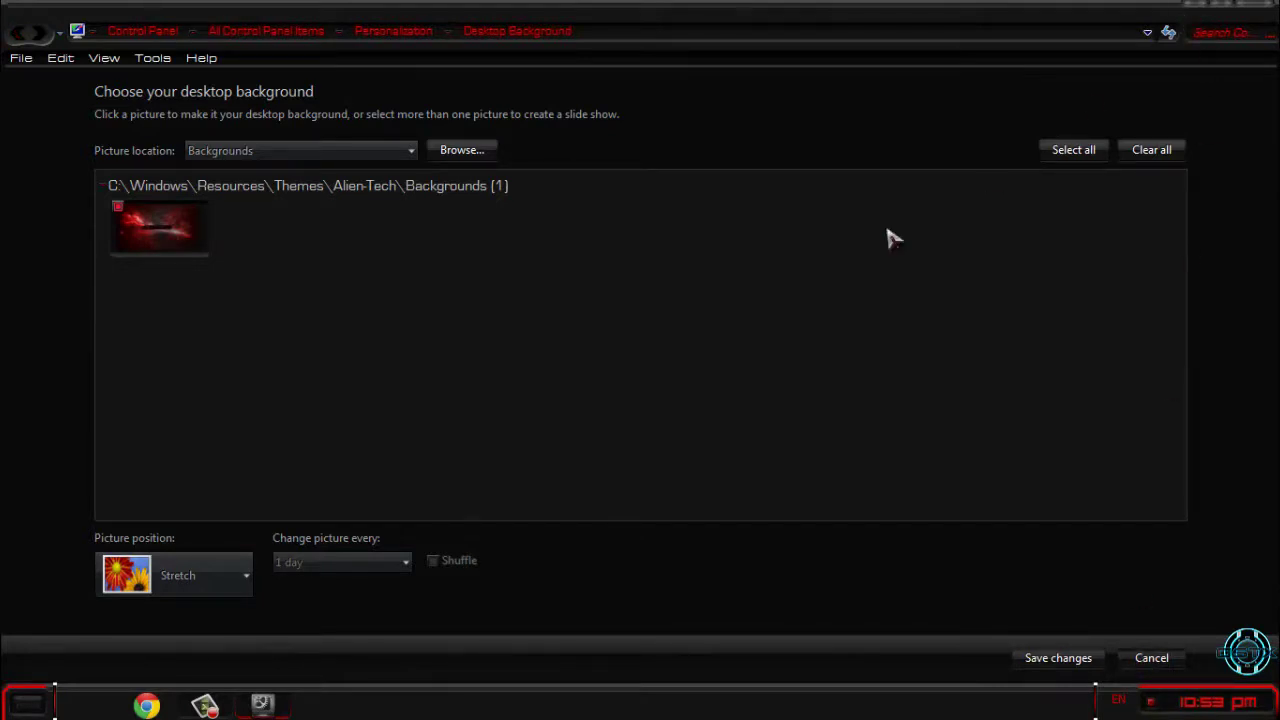
key(alt+Left)
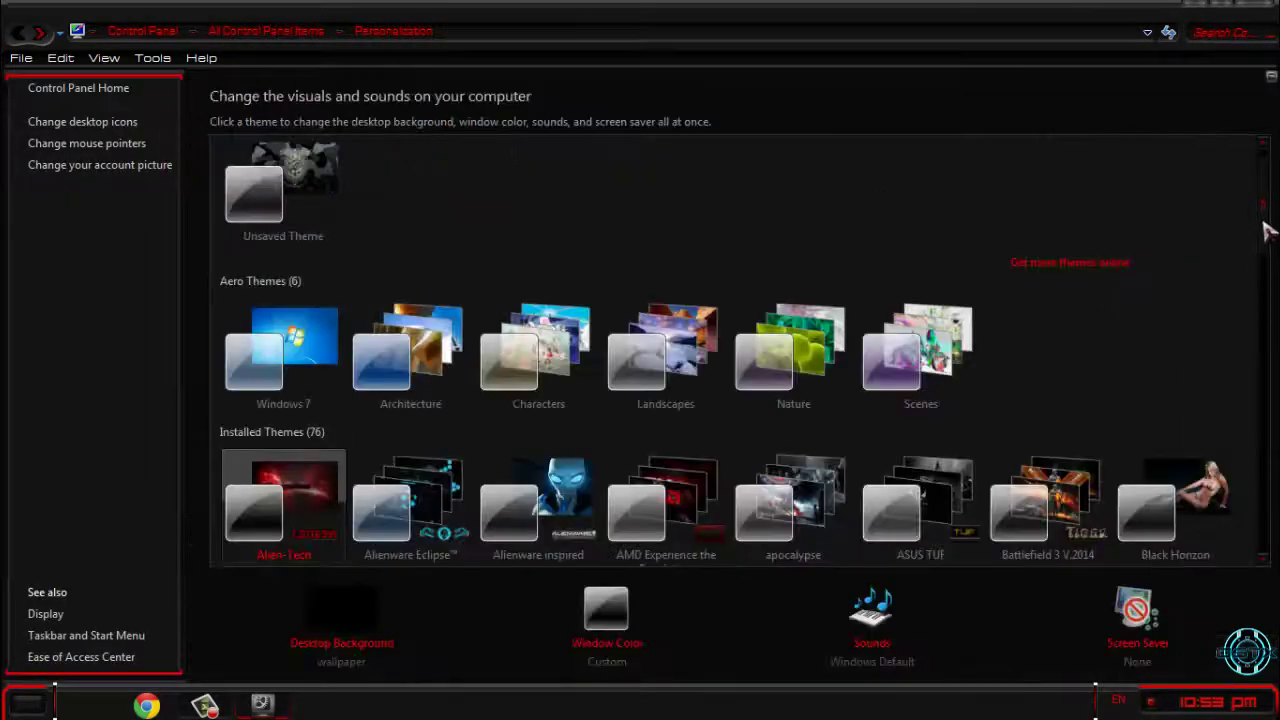
drag(1265, 206, 1250, 497)
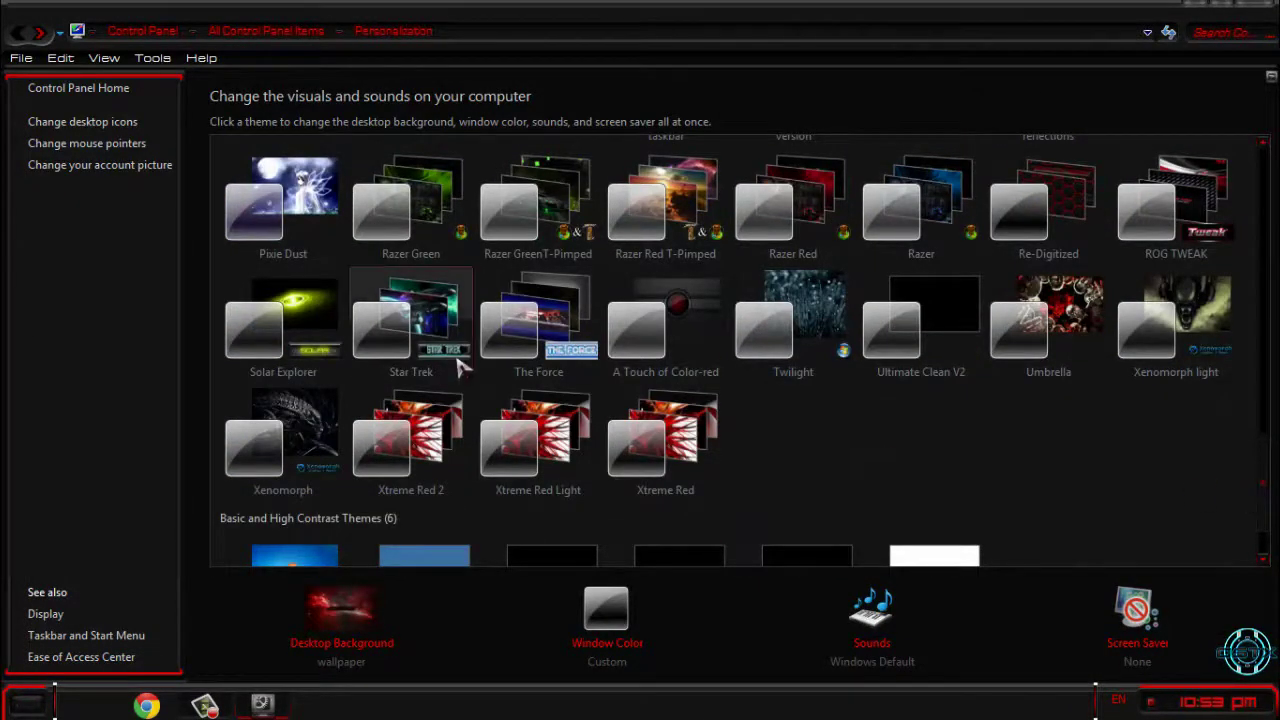
click(305, 348)
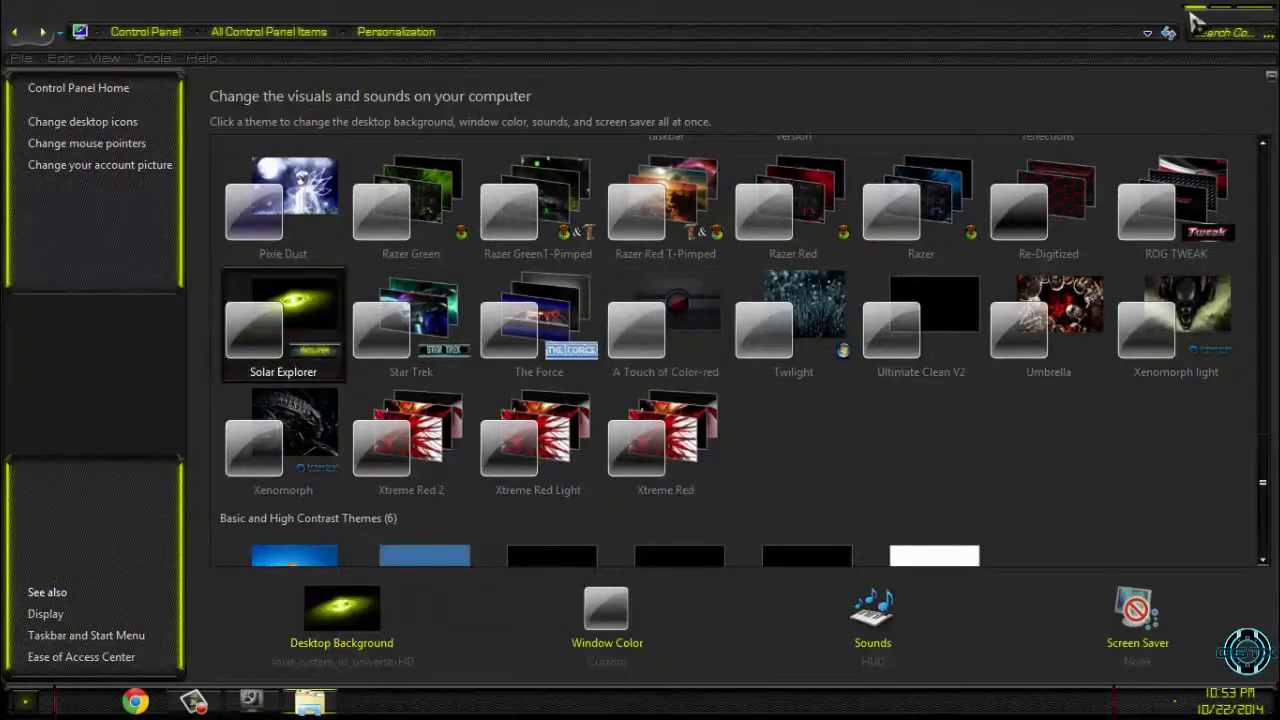
Close the Personalization window and refresh the desktop.
click(1193, 16)
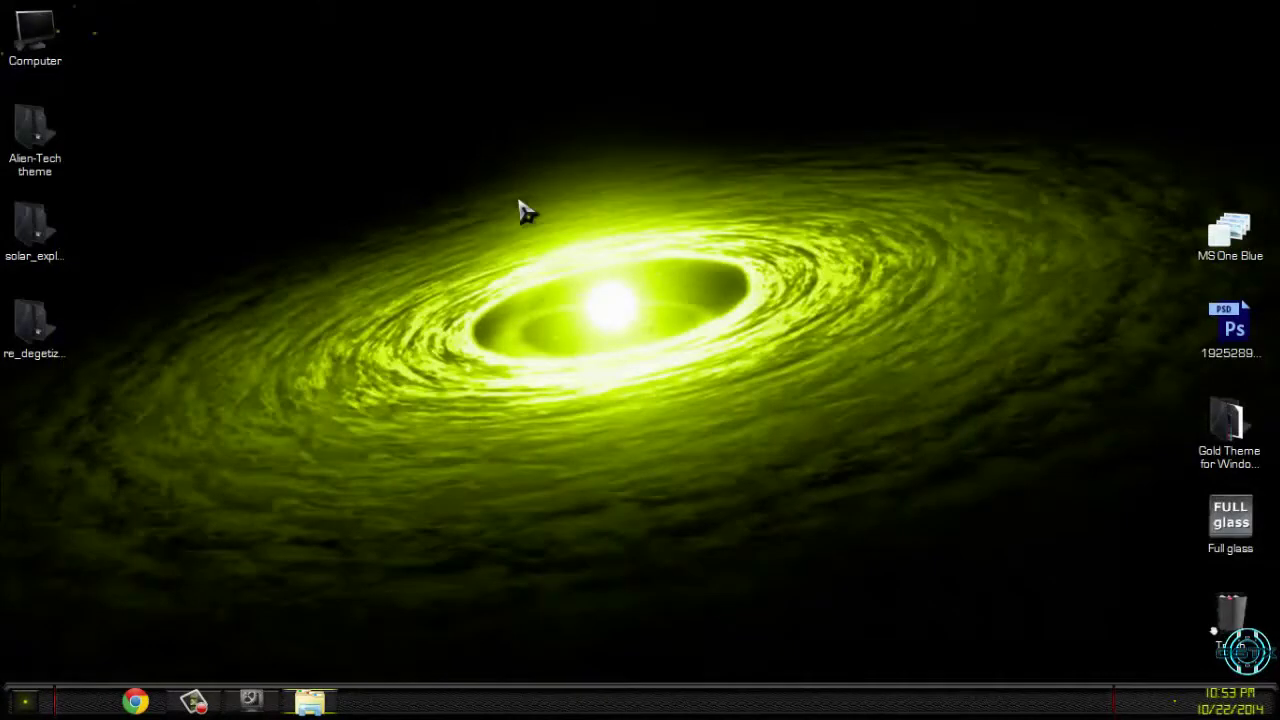
right_click(360, 180)
click(455, 310)
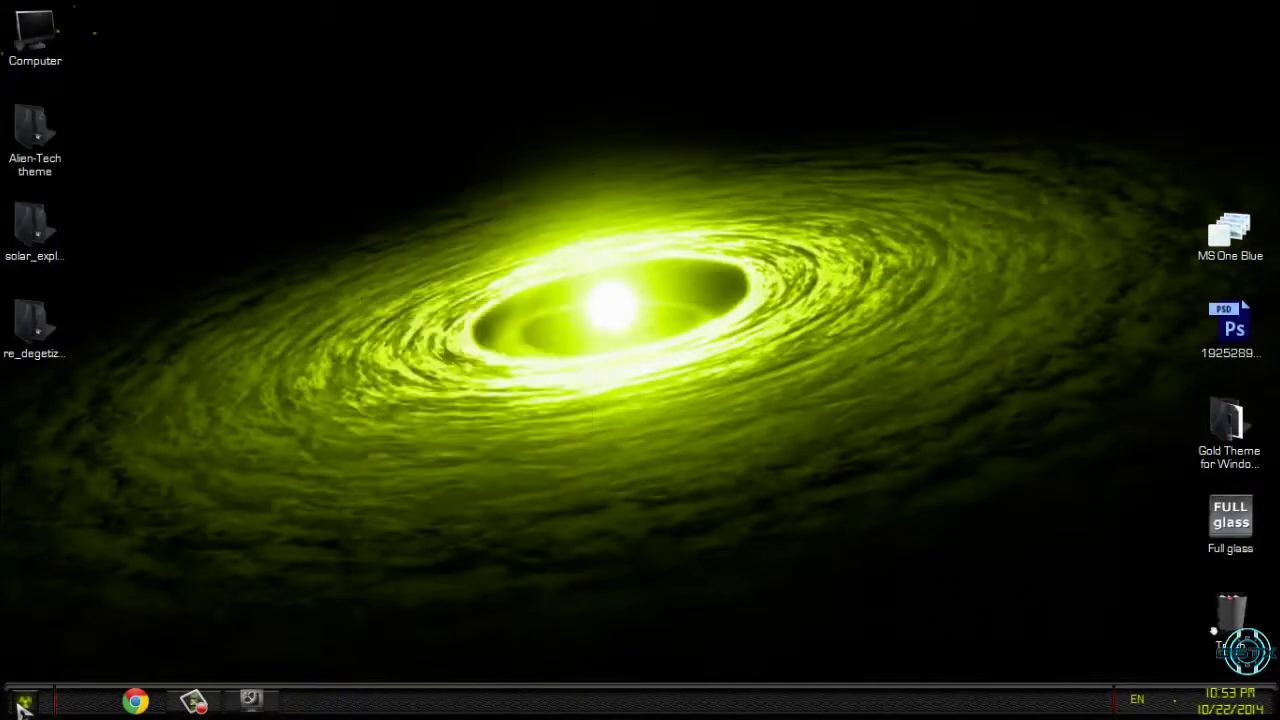
Open Computer from Start, close it, check the hidden notification icons, then reopen Computer.
click(24, 701)
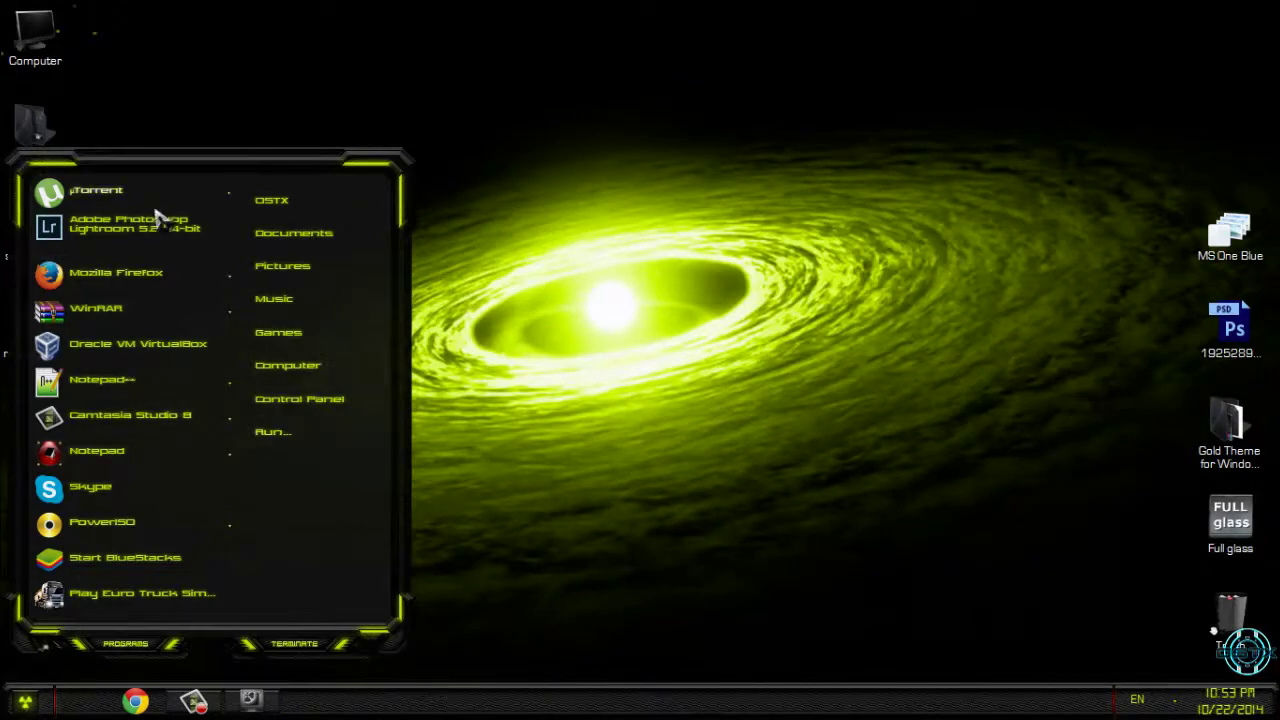
click(303, 376)
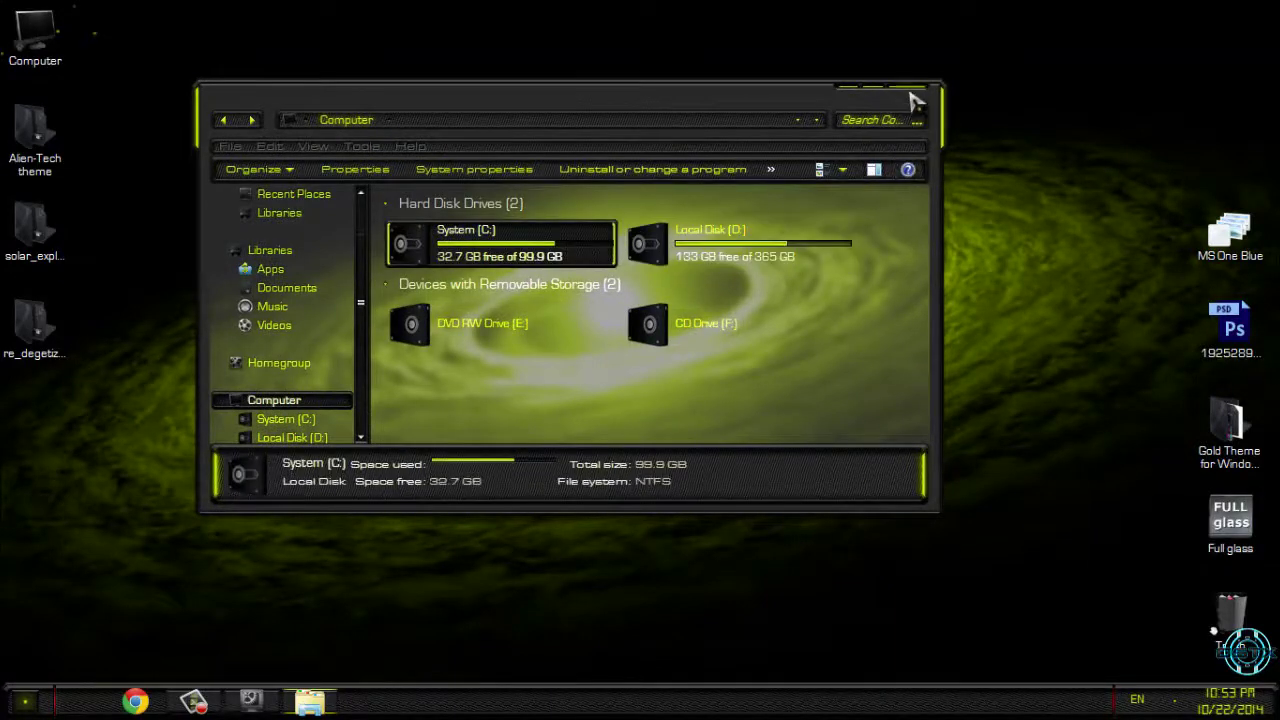
click(910, 92)
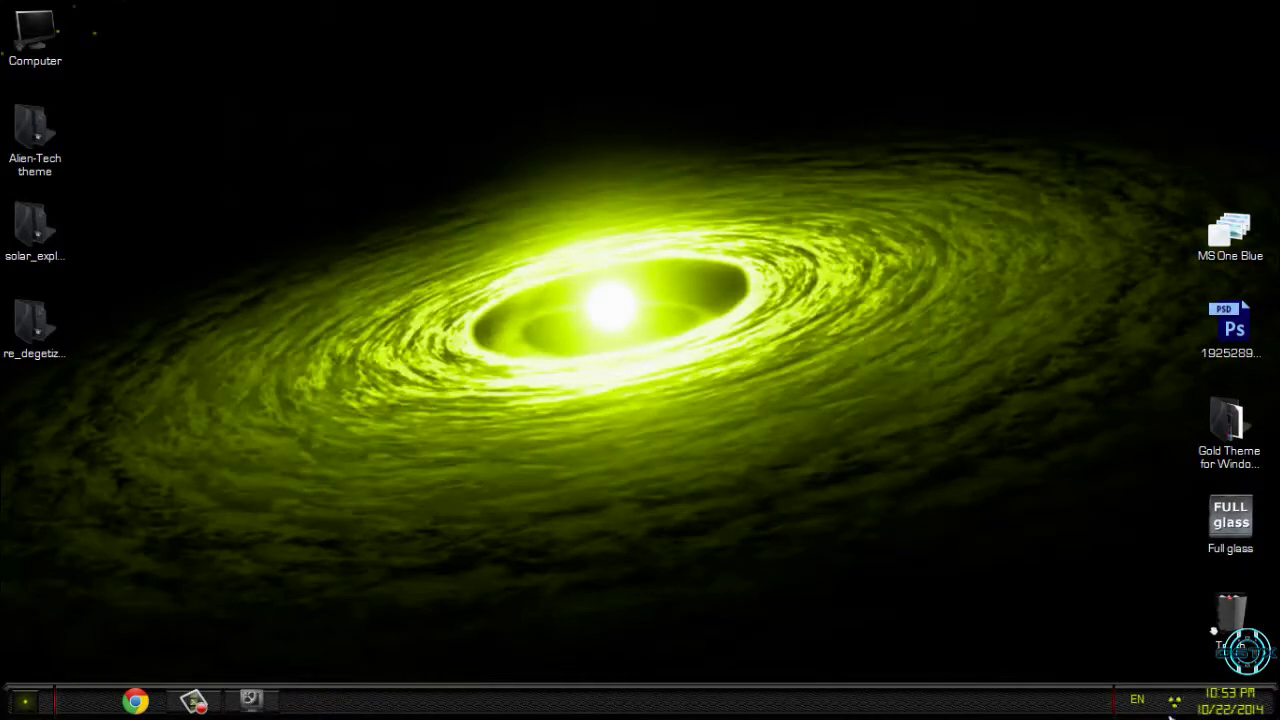
click(1177, 702)
click(697, 582)
click(25, 700)
click(300, 380)
Open the computer's System properties and the Control Panel from the Start menu.
key(super)
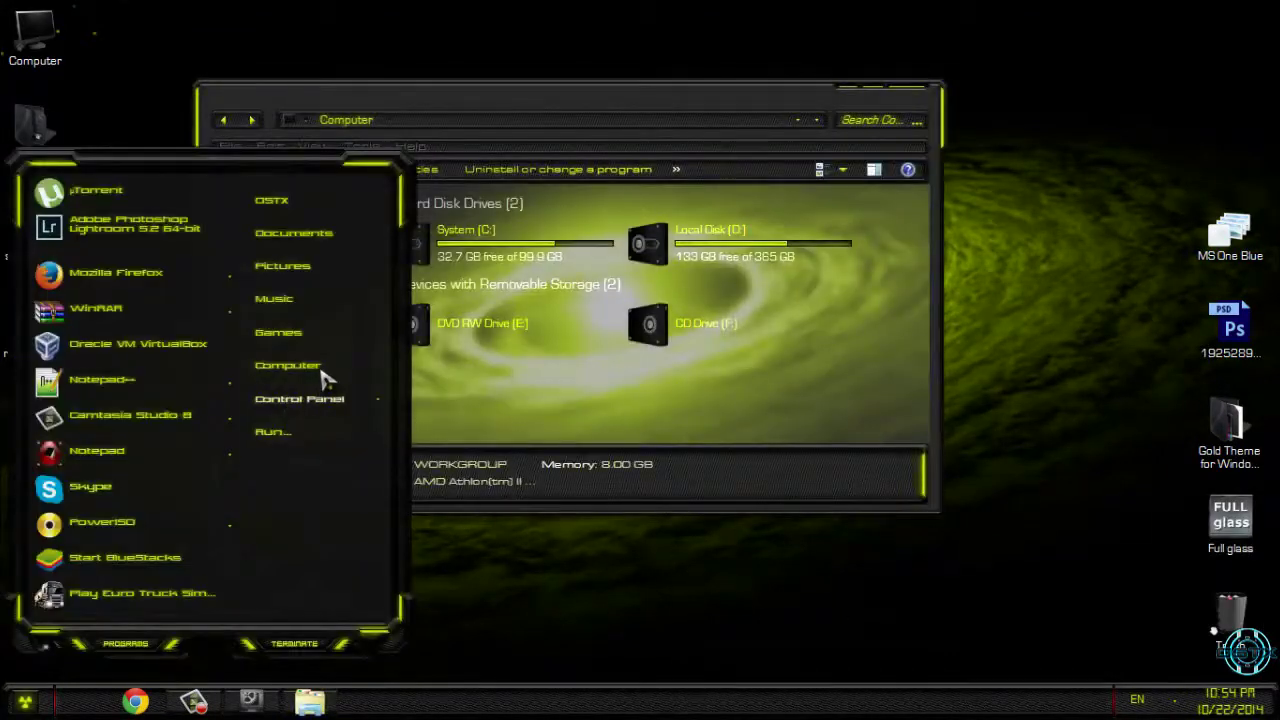
right_click(332, 366)
click(362, 519)
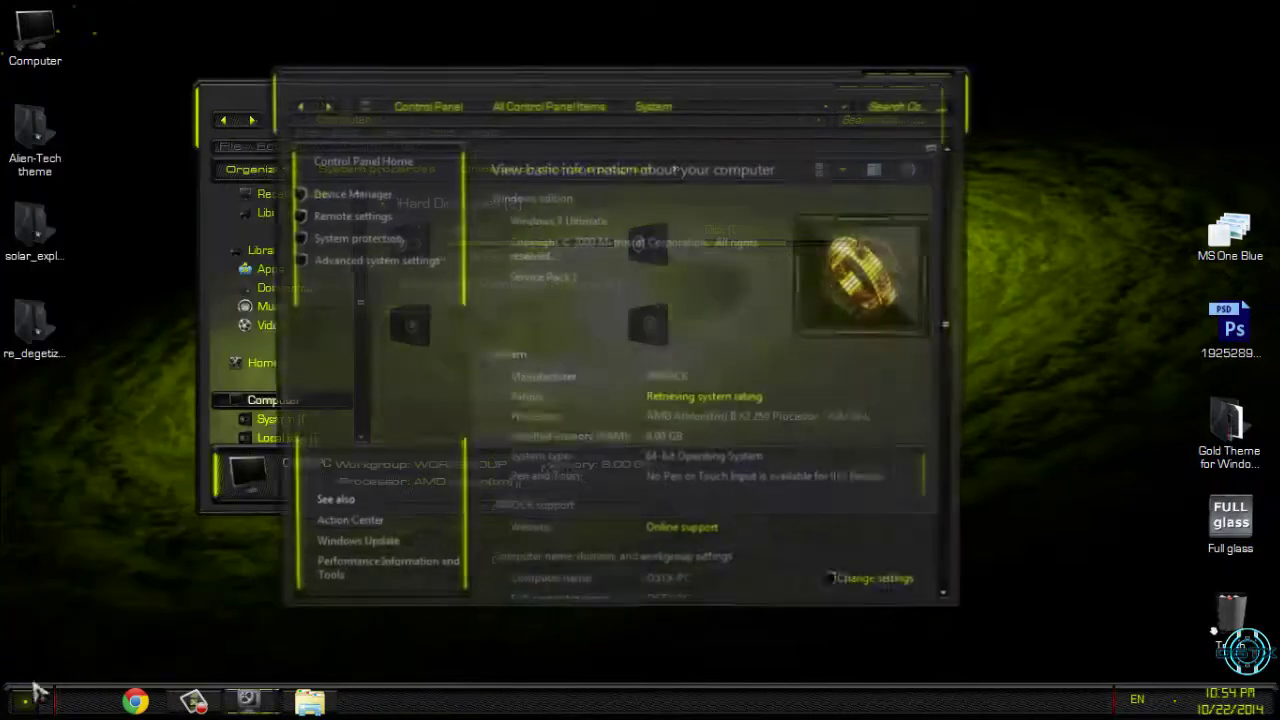
key(super)
click(326, 399)
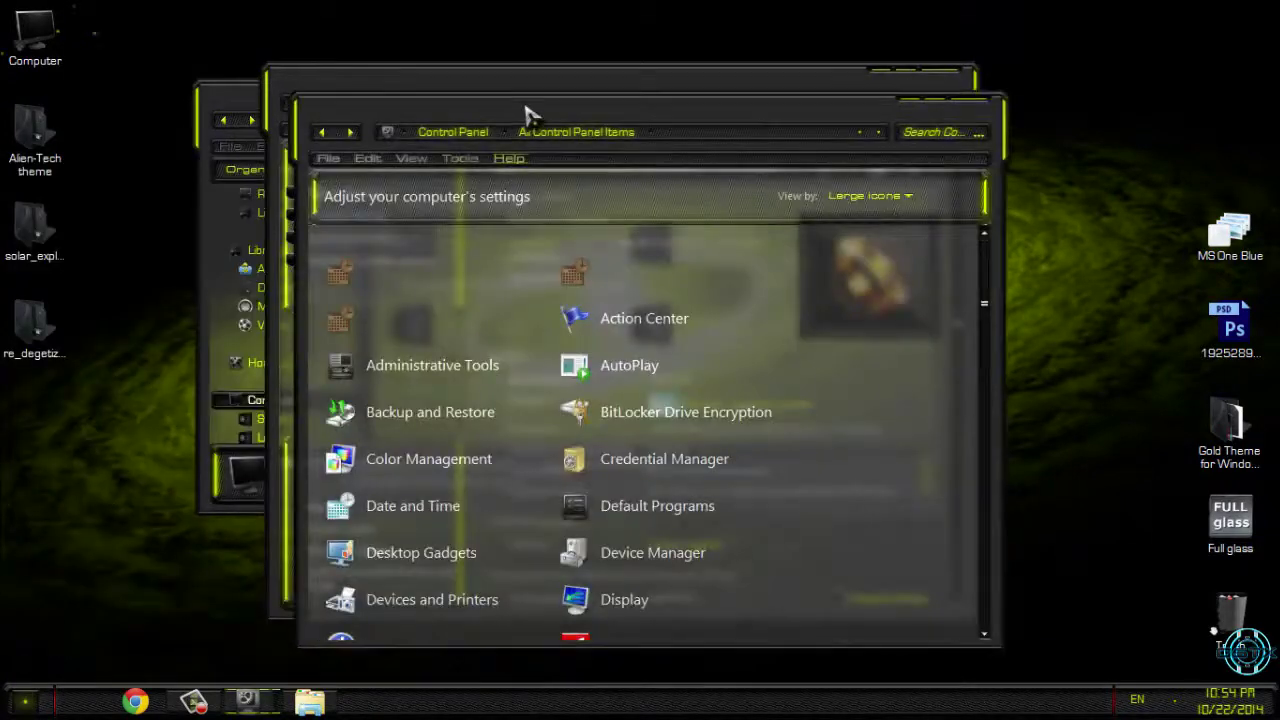
Arrange the windows with Control Panel at lower left, then close System and Computer.
drag(529, 114, 273, 133)
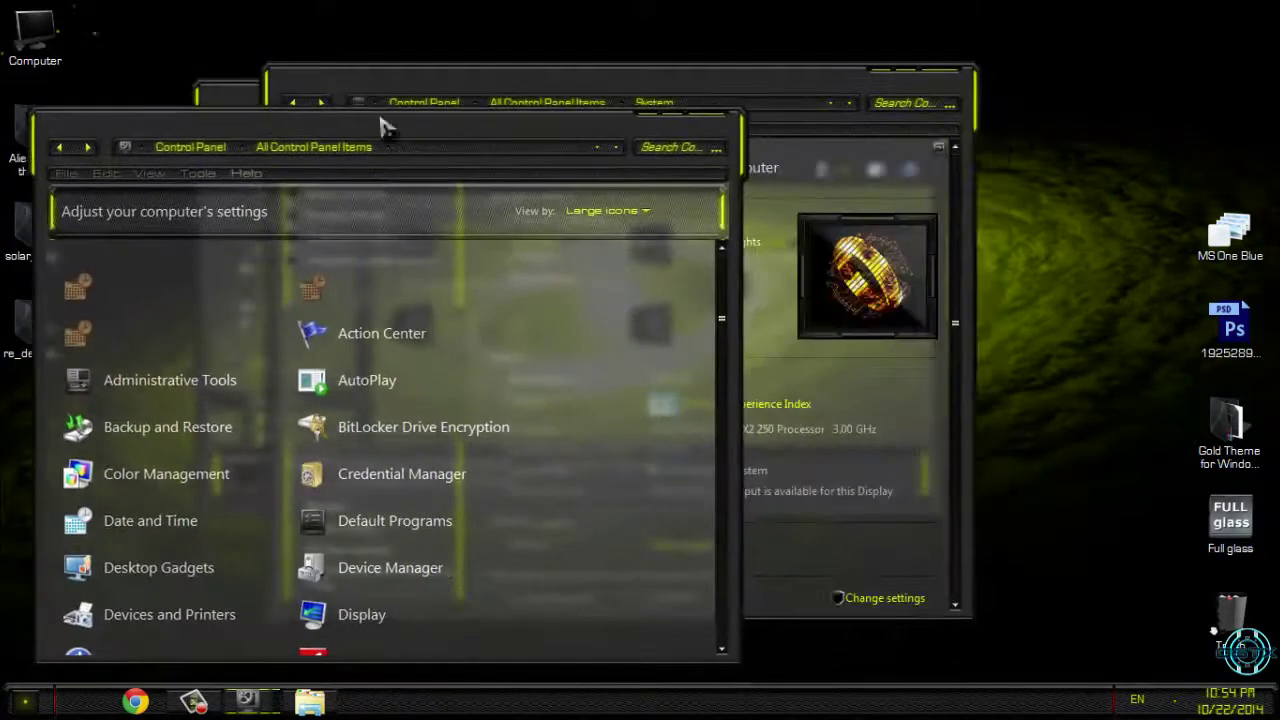
click(748, 120)
drag(257, 134, 251, 129)
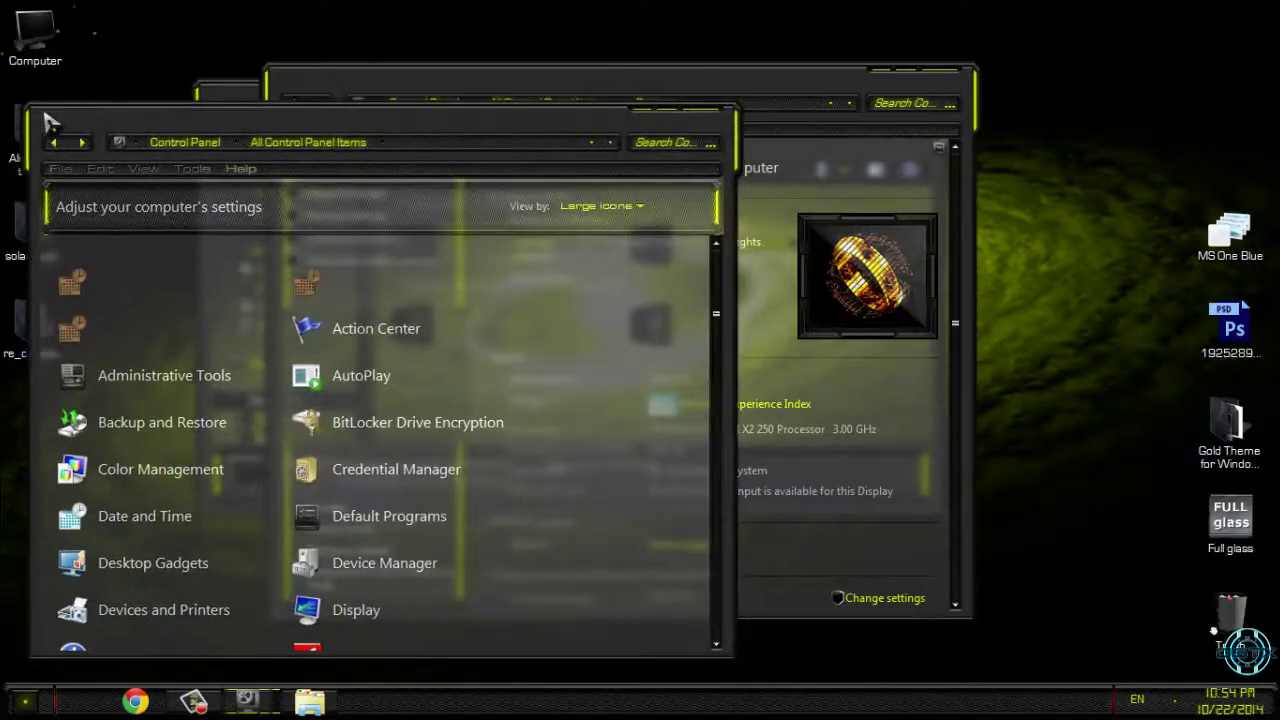
drag(30, 105, 235, 329)
drag(489, 92, 824, 110)
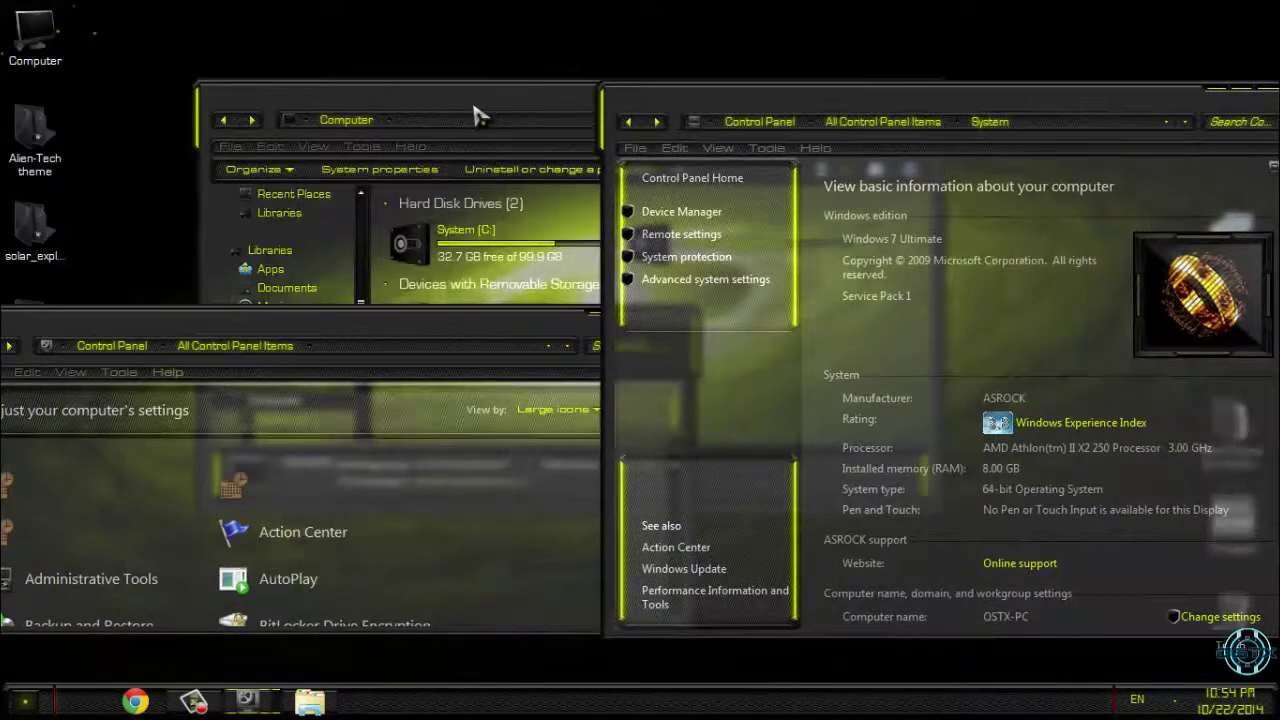
drag(480, 117, 261, 17)
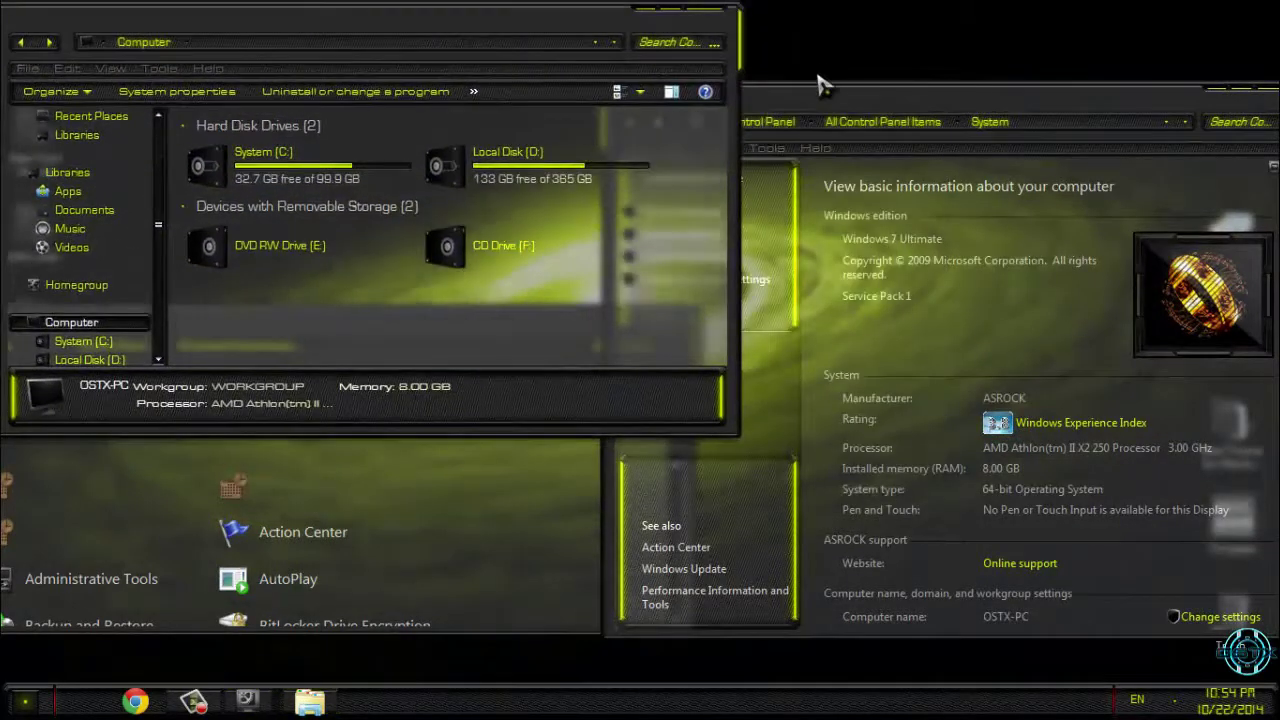
click(1268, 97)
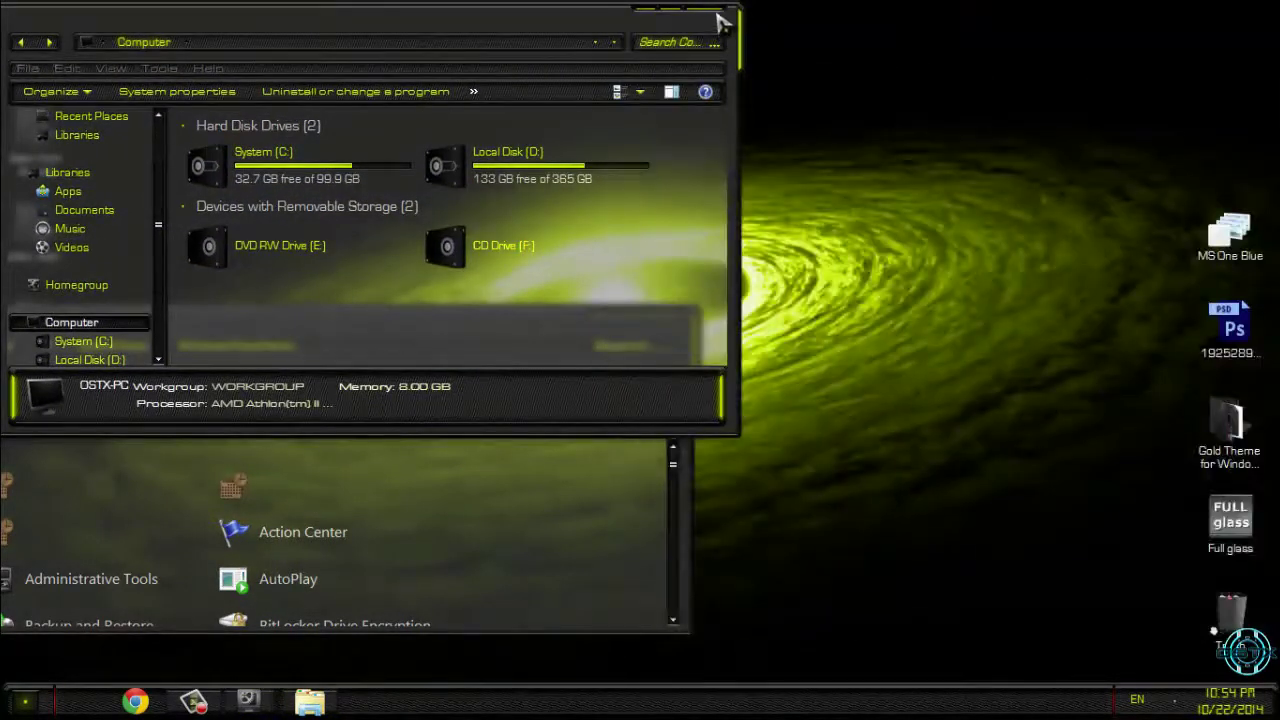
click(718, 12)
Close Control Panel, glance at Desktop Background in Personalization, and apply the Re-Digitized theme.
click(660, 320)
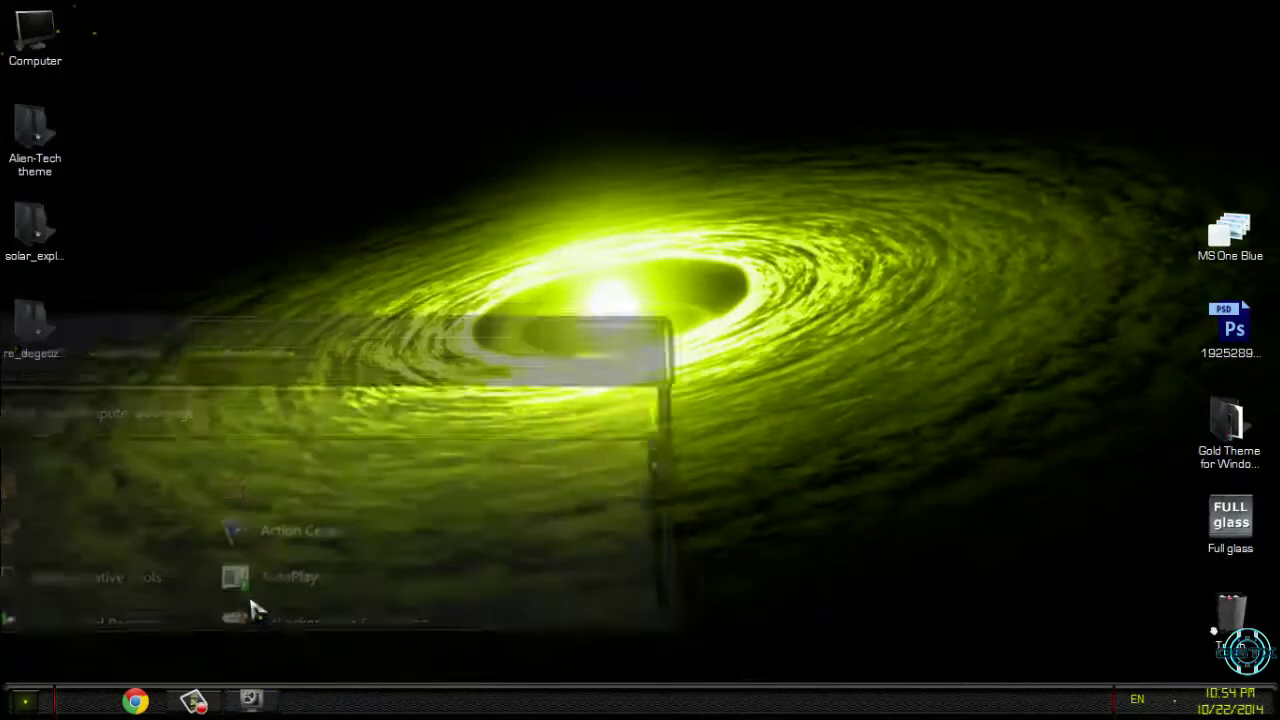
click(250, 698)
click(346, 648)
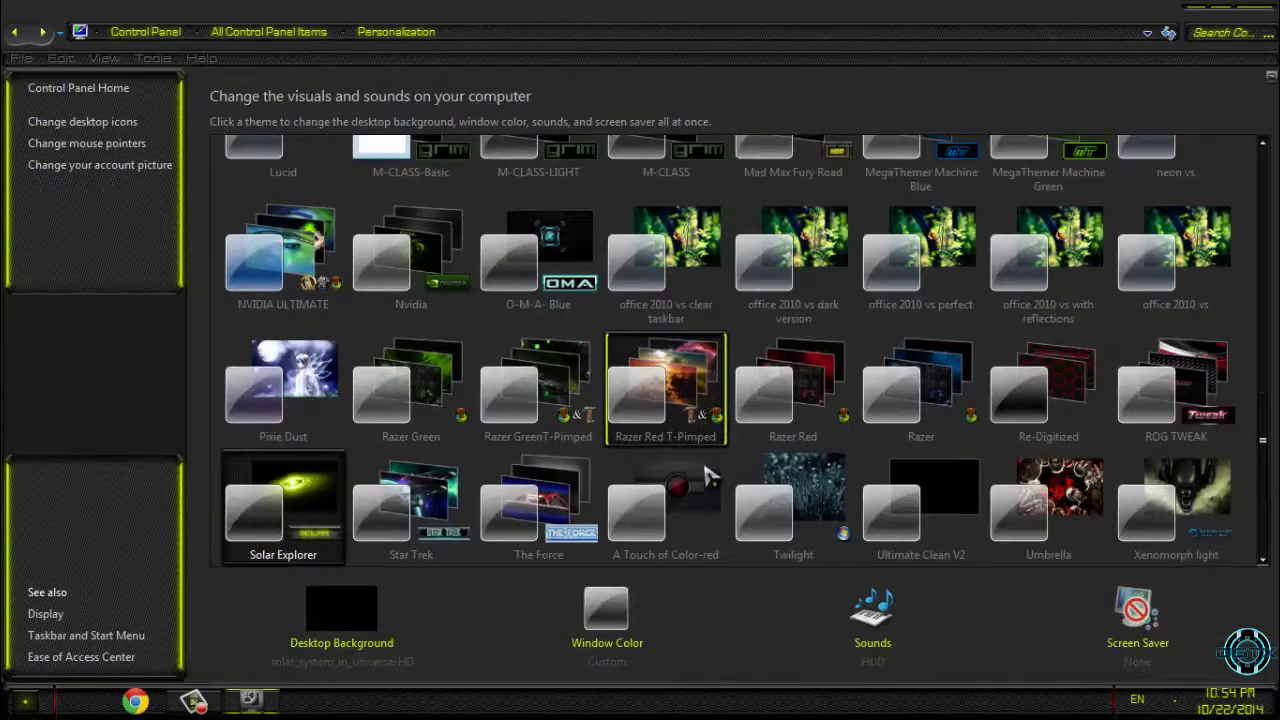
click(707, 476)
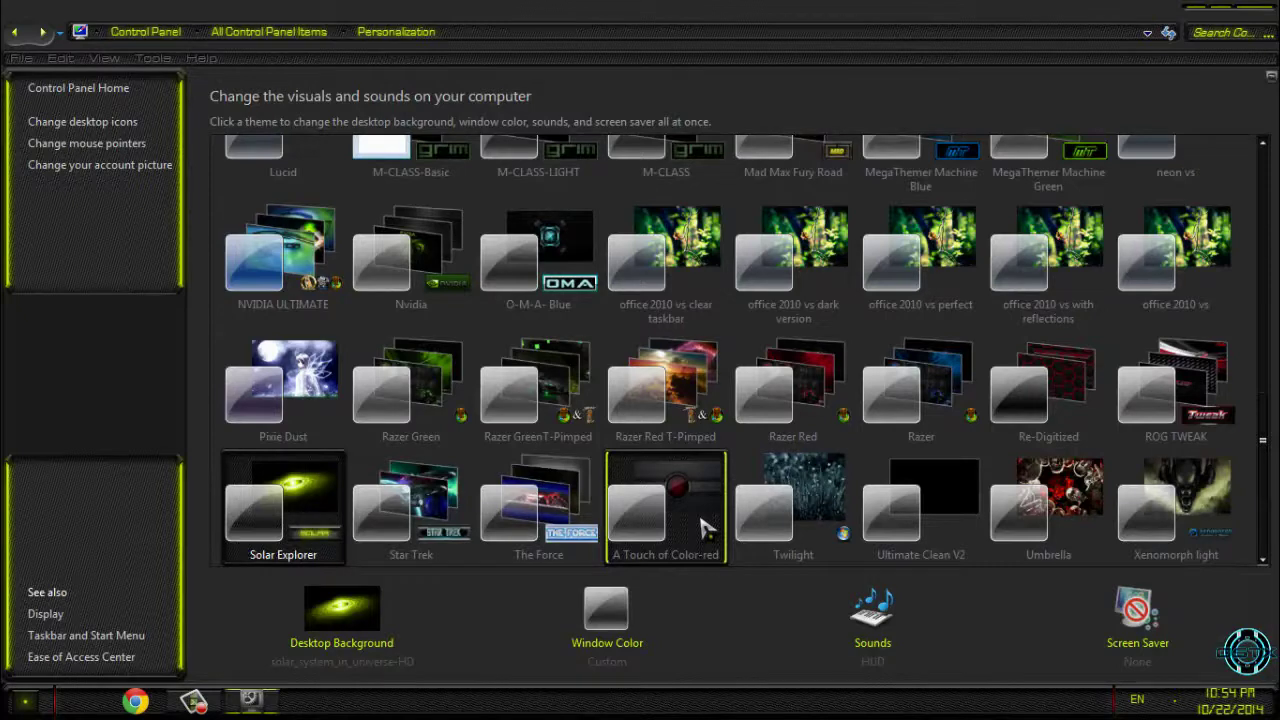
click(1095, 383)
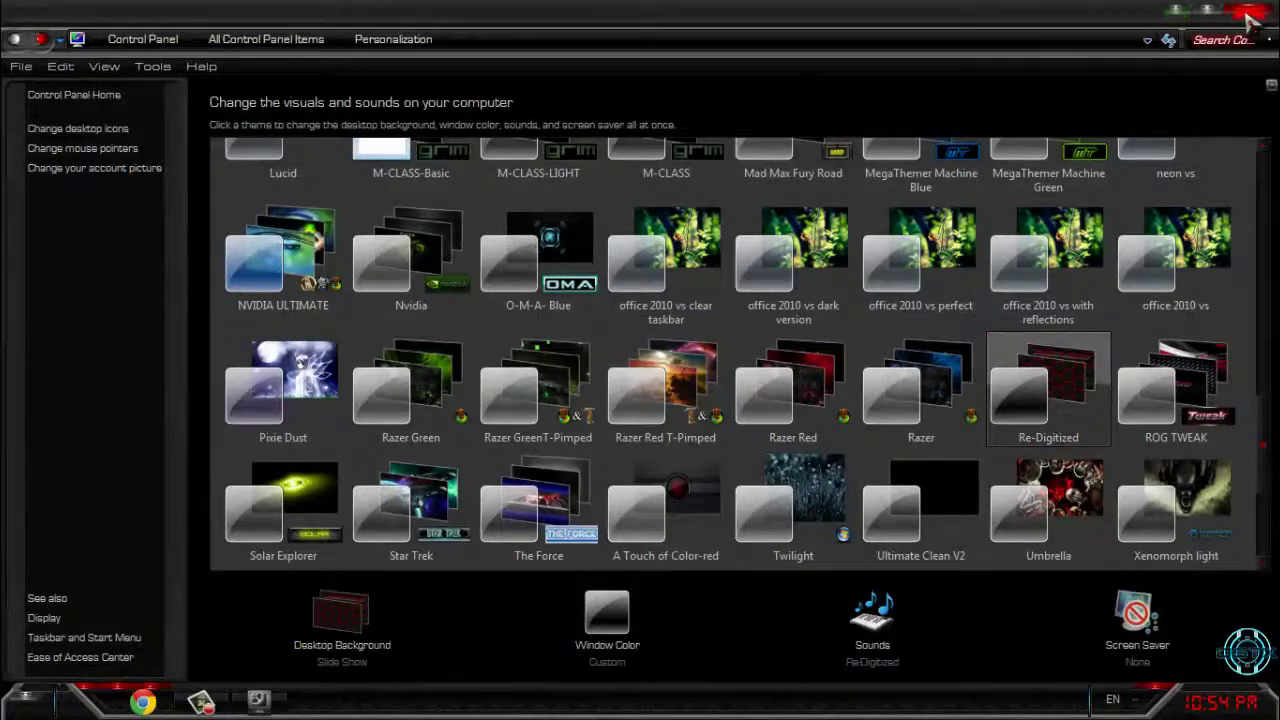
Close the desktop background settings and refresh the desktop.
click(340, 648)
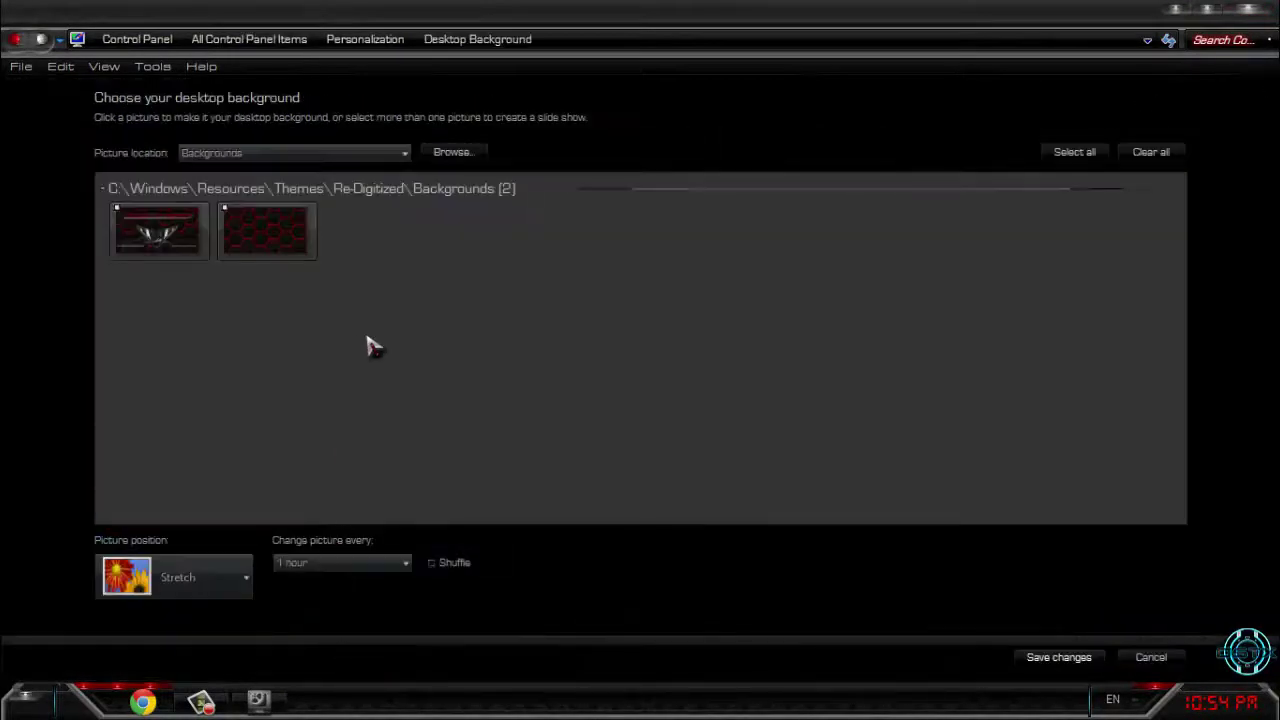
click(1203, 10)
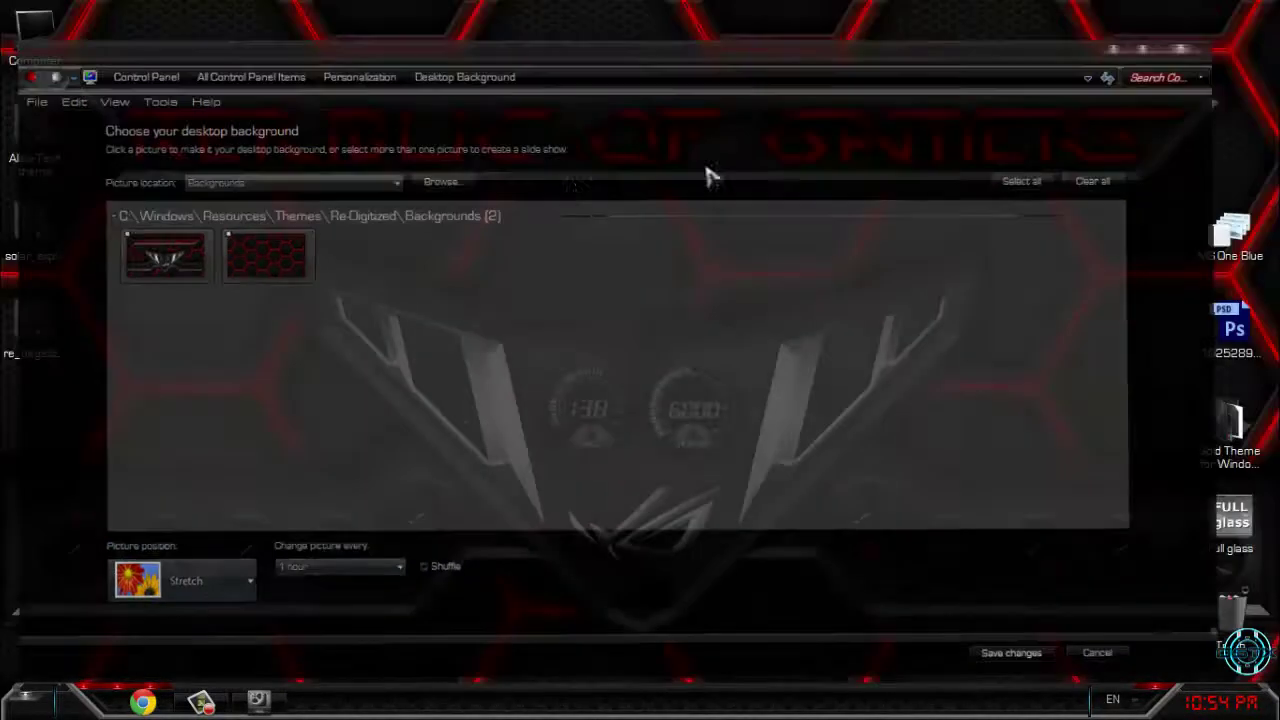
right_click(348, 207)
click(398, 366)
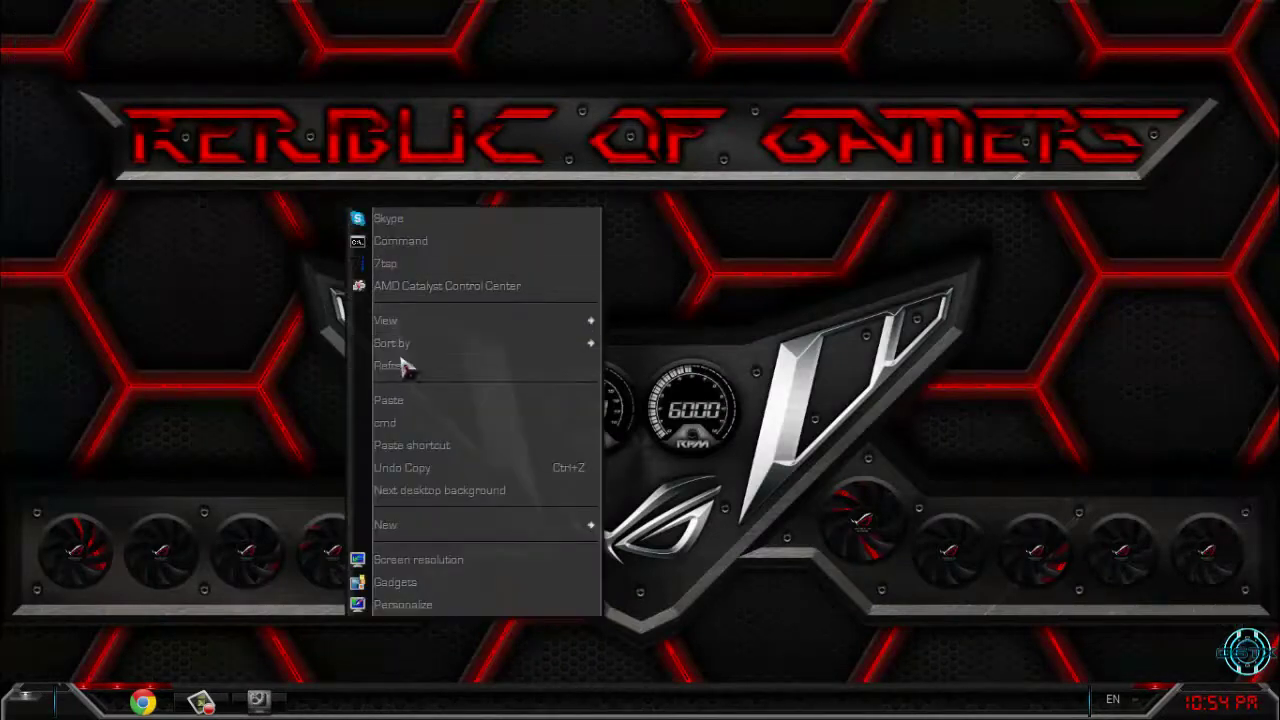
Open the Computer drives window from Start, center it, then close it.
click(26, 700)
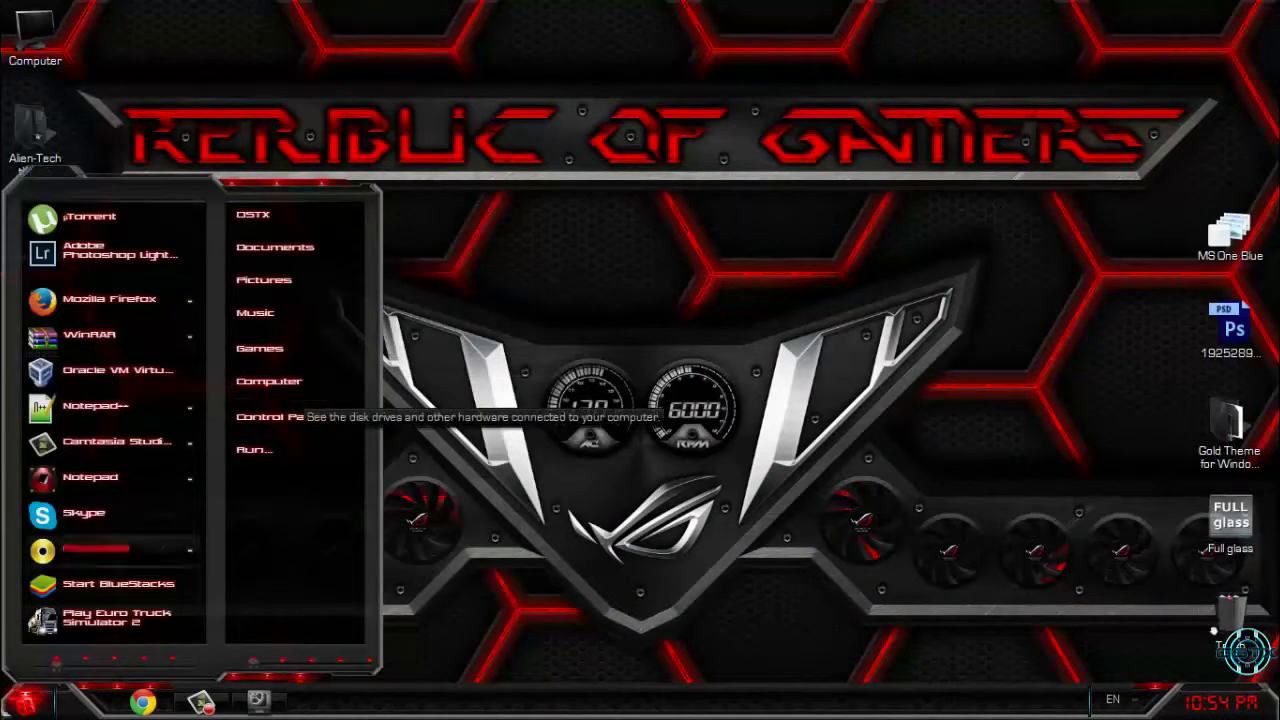
click(57, 688)
click(30, 703)
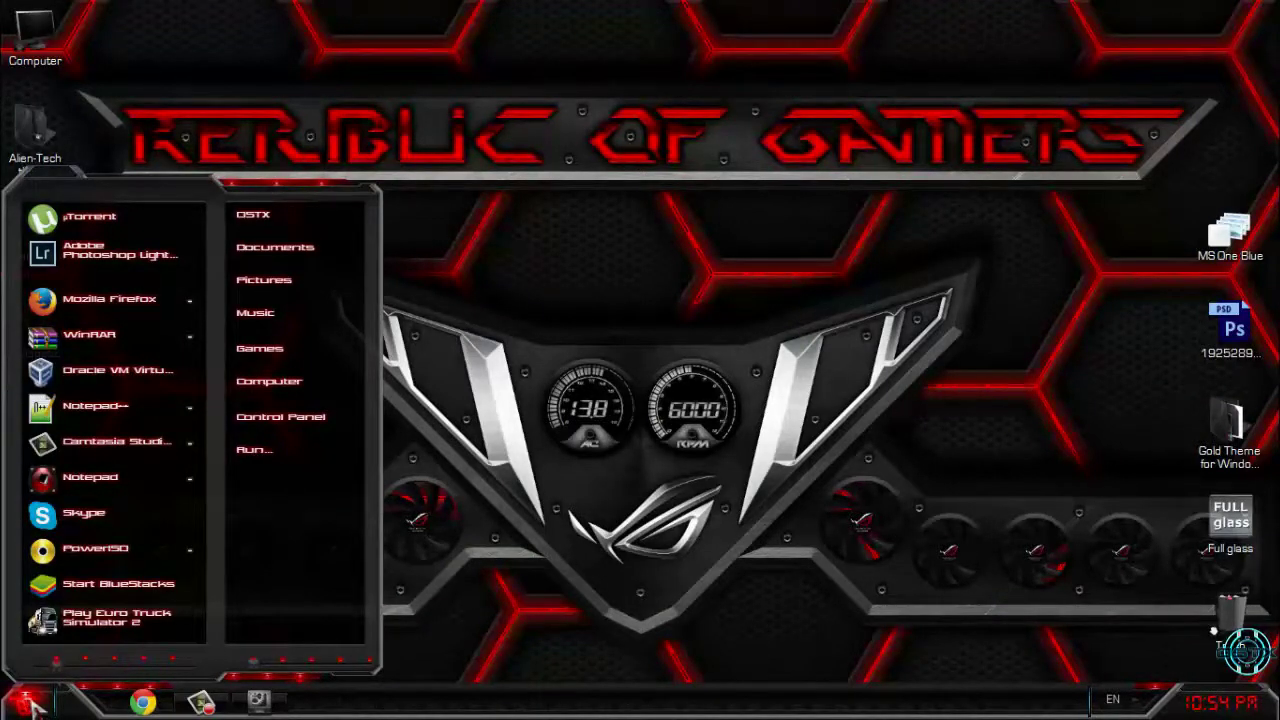
click(268, 381)
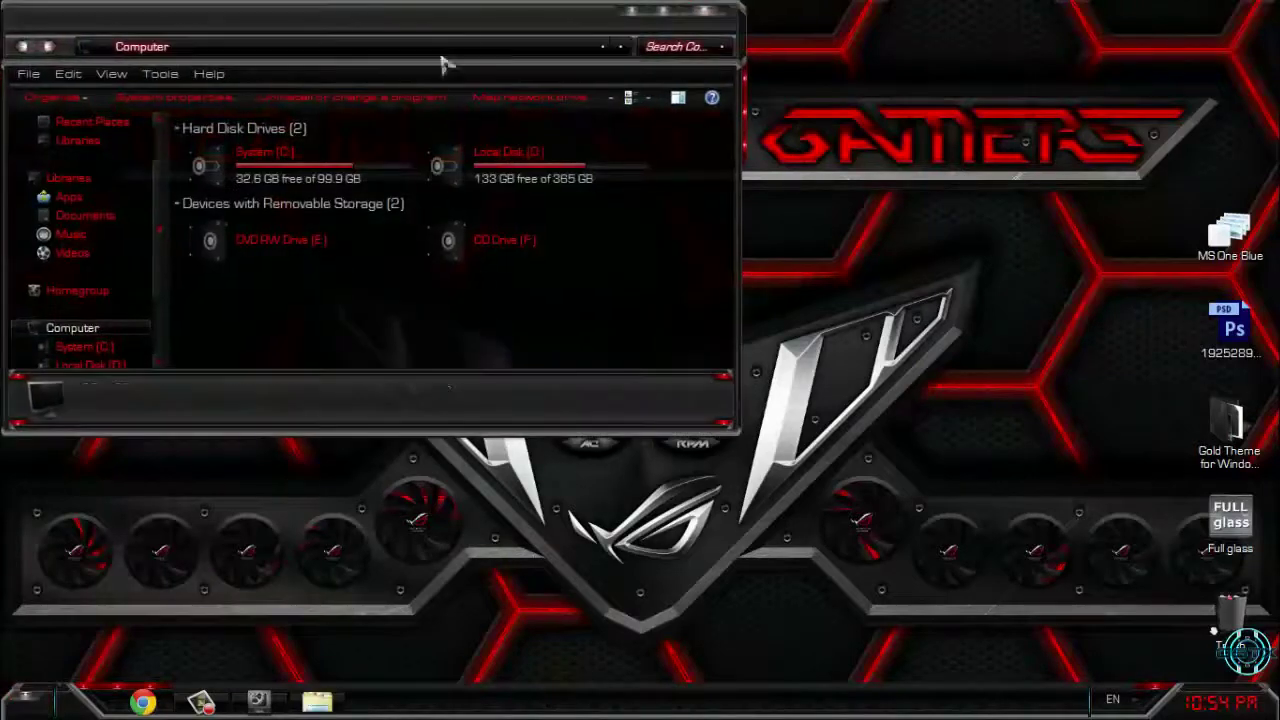
drag(445, 63, 668, 126)
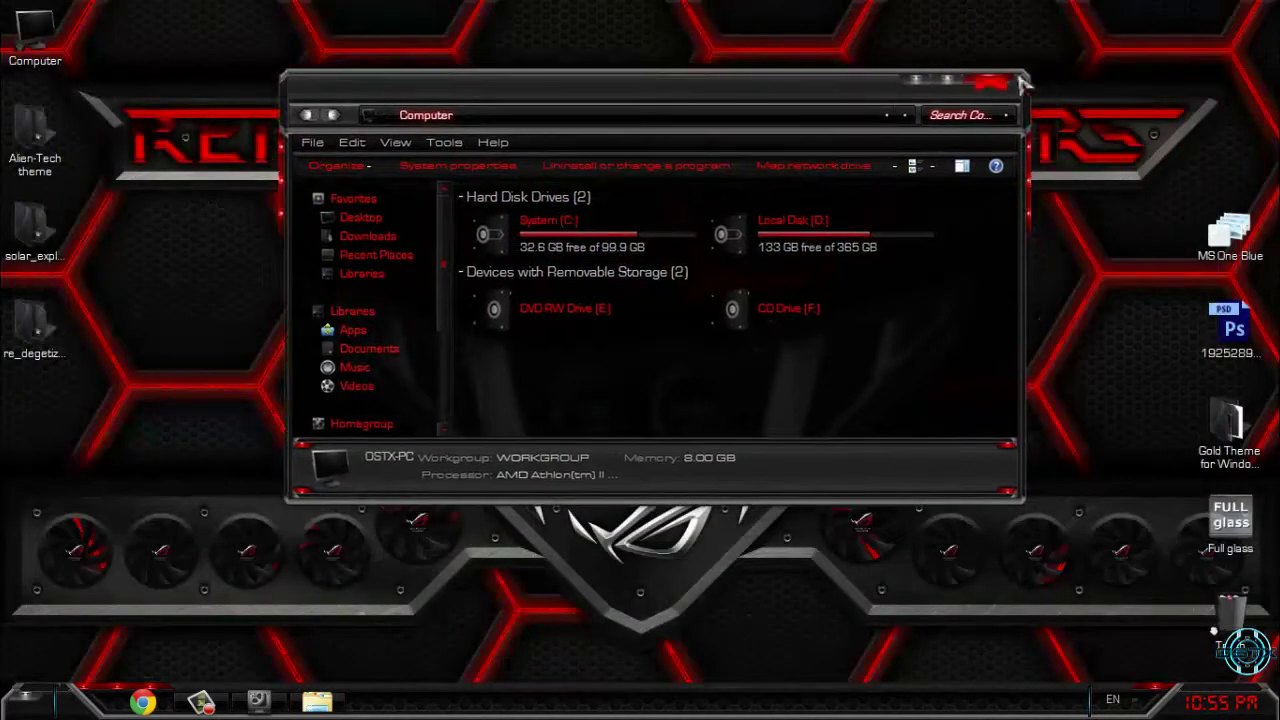
click(1022, 84)
Open System properties from Computer in Start, center the window and maximize it.
click(27, 700)
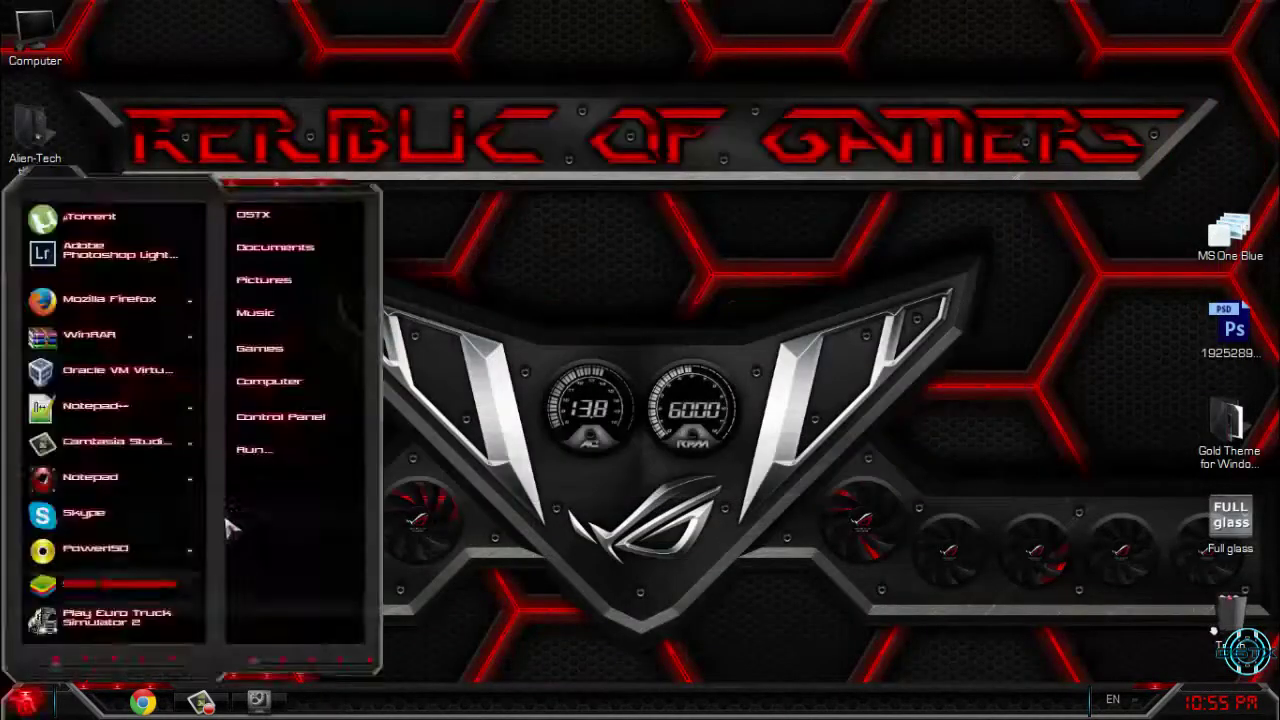
right_click(318, 393)
click(378, 592)
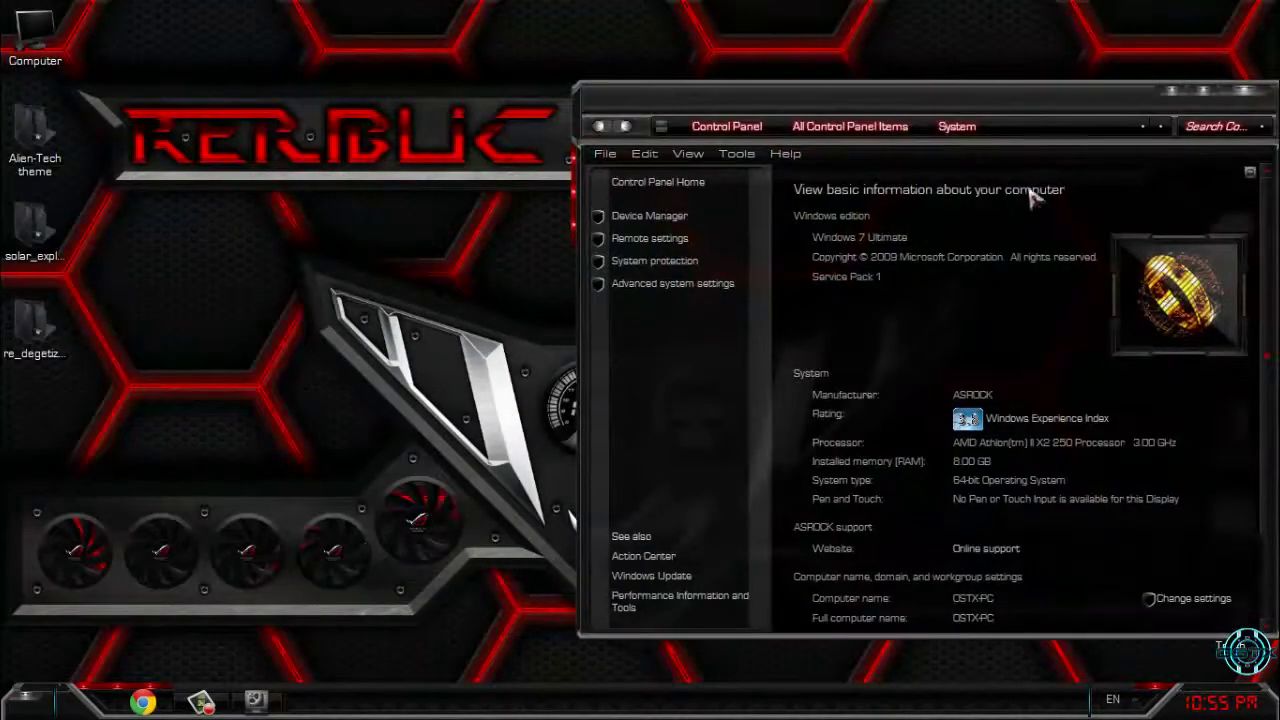
drag(1035, 108, 656, 134)
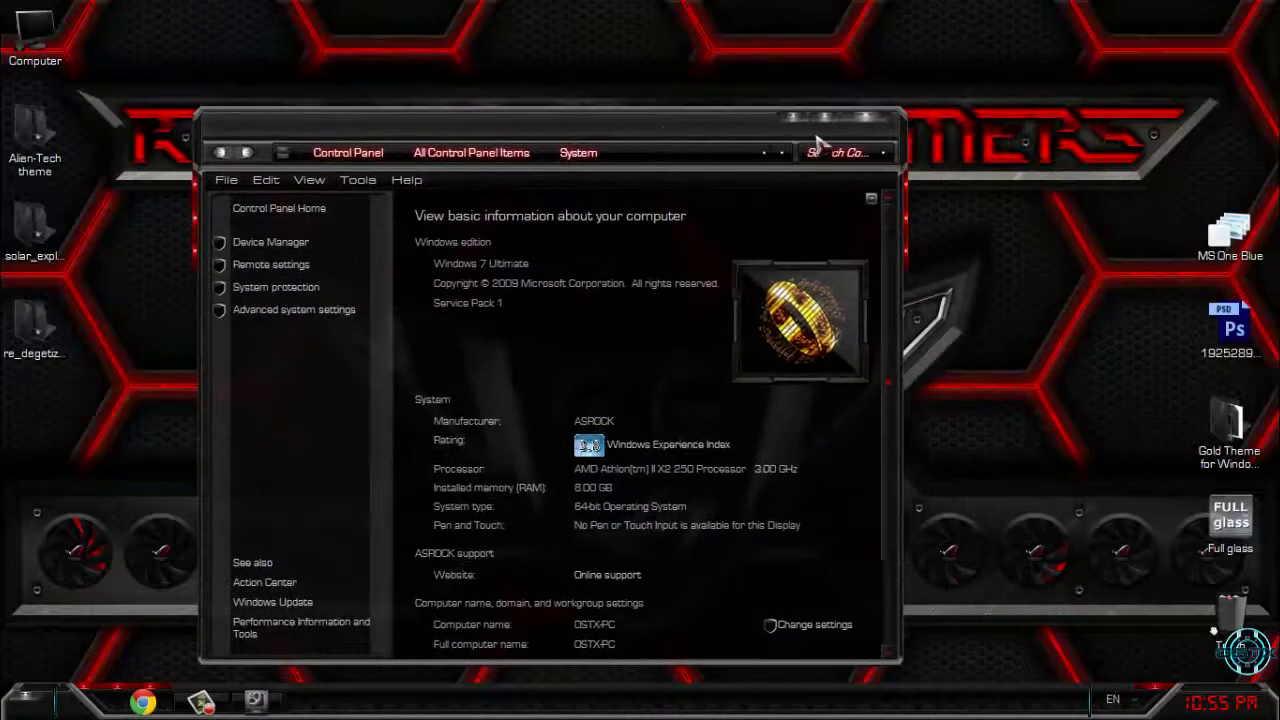
click(826, 119)
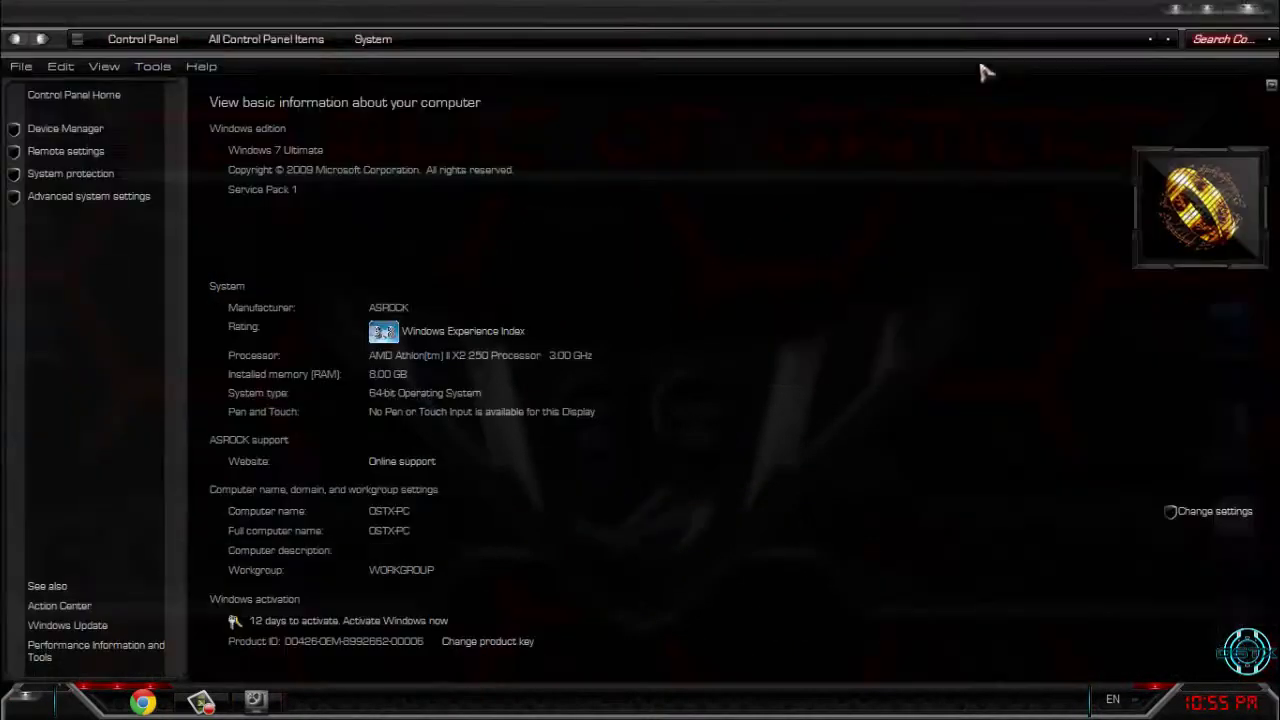
Close the System window, refresh the desktop, and clear the desktop icon selection.
click(1252, 12)
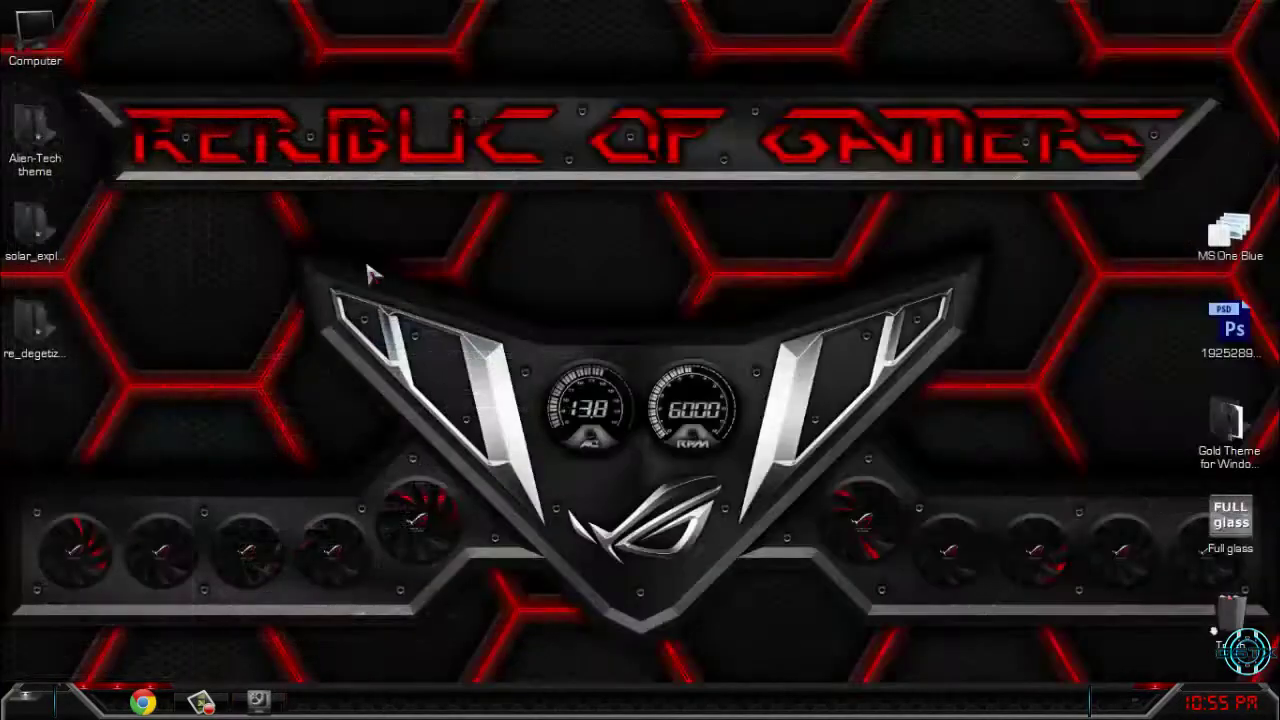
right_click(320, 268)
click(366, 420)
click(35, 325)
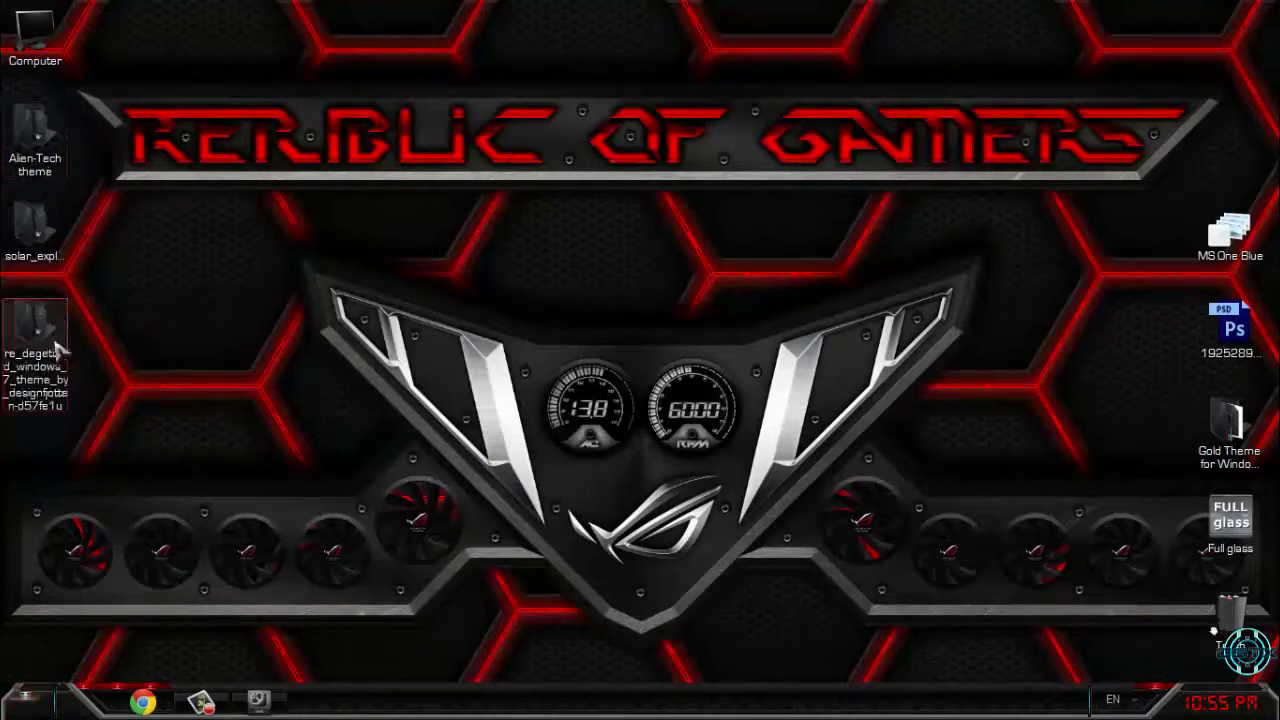
drag(122, 135, 210, 395)
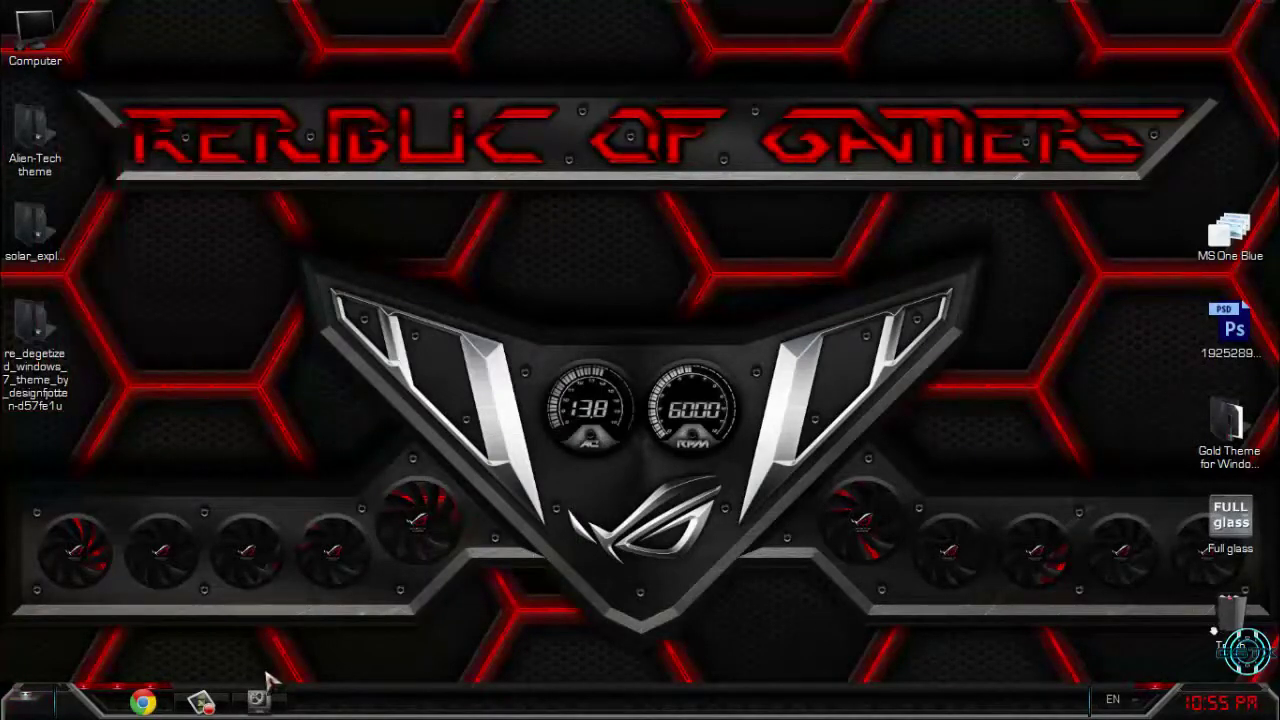
Choose the red hexagon Re-Digitized picture as the desktop wallpaper and preview it.
click(259, 702)
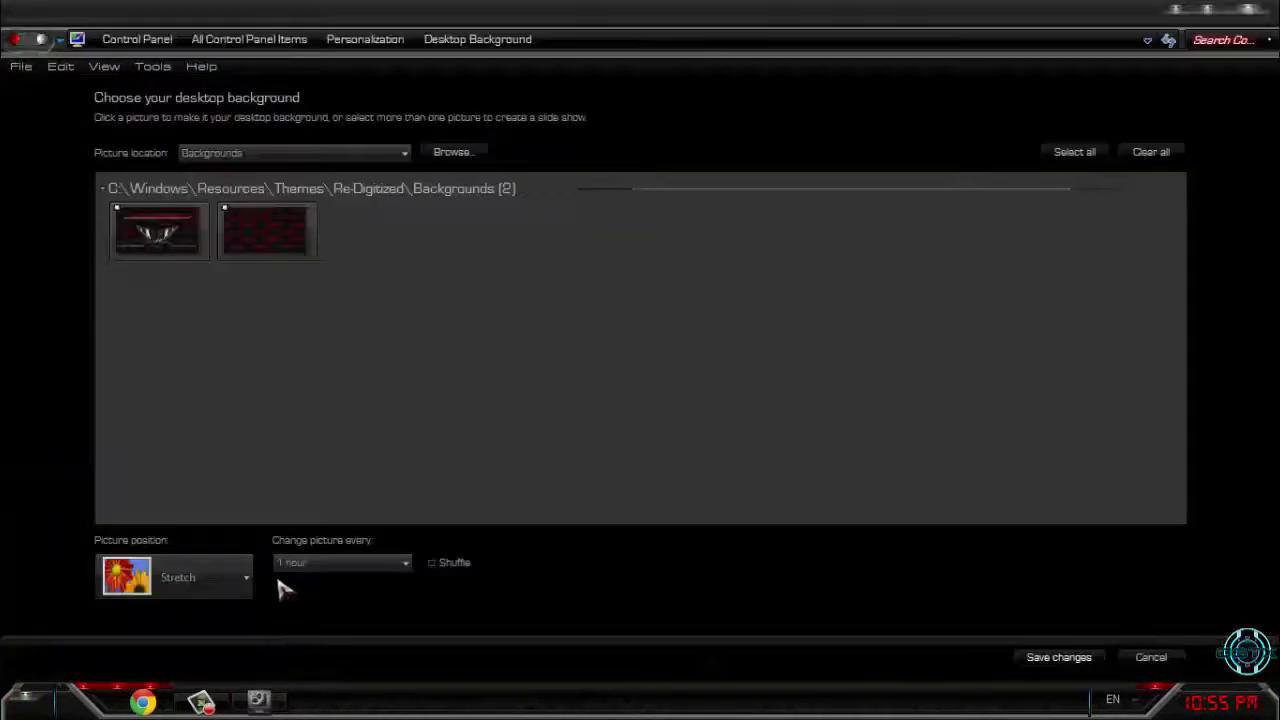
click(257, 238)
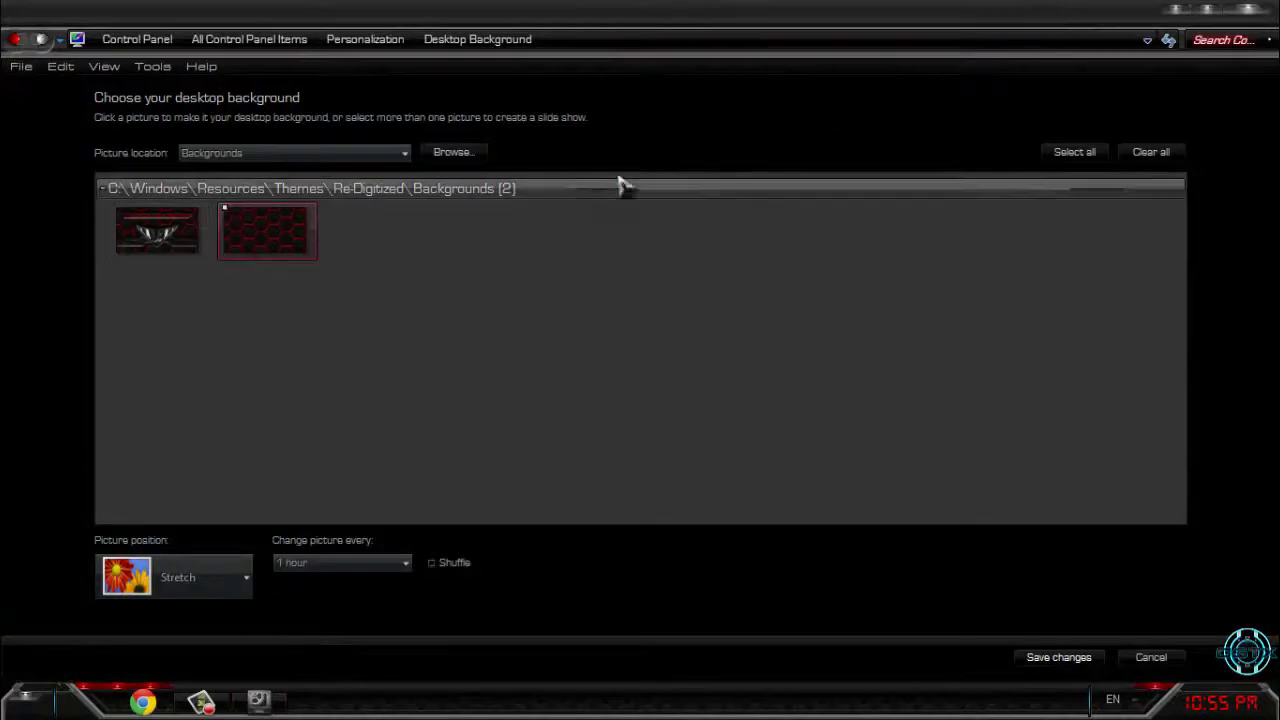
click(1176, 14)
click(272, 704)
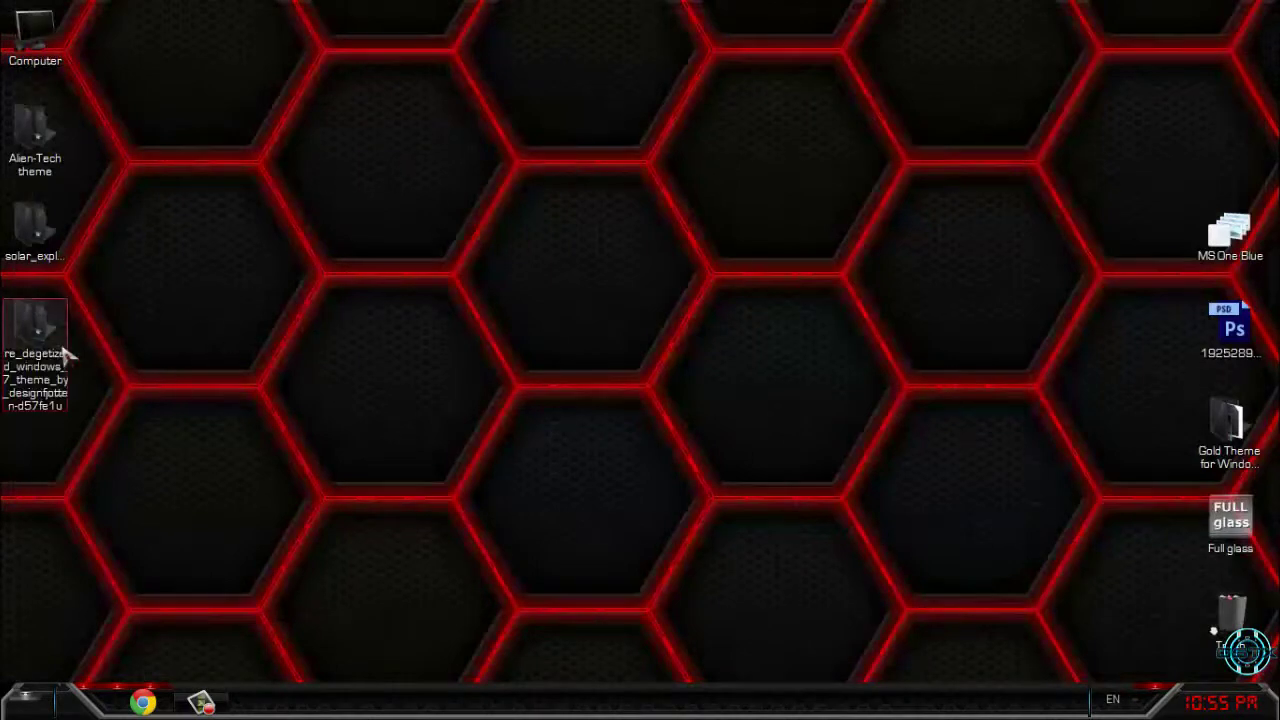
Open re_degetized > Re-Degetized maximized, browse PNGFILE clock images 5000-5010, then open Logonscreen.
double_click(64, 352)
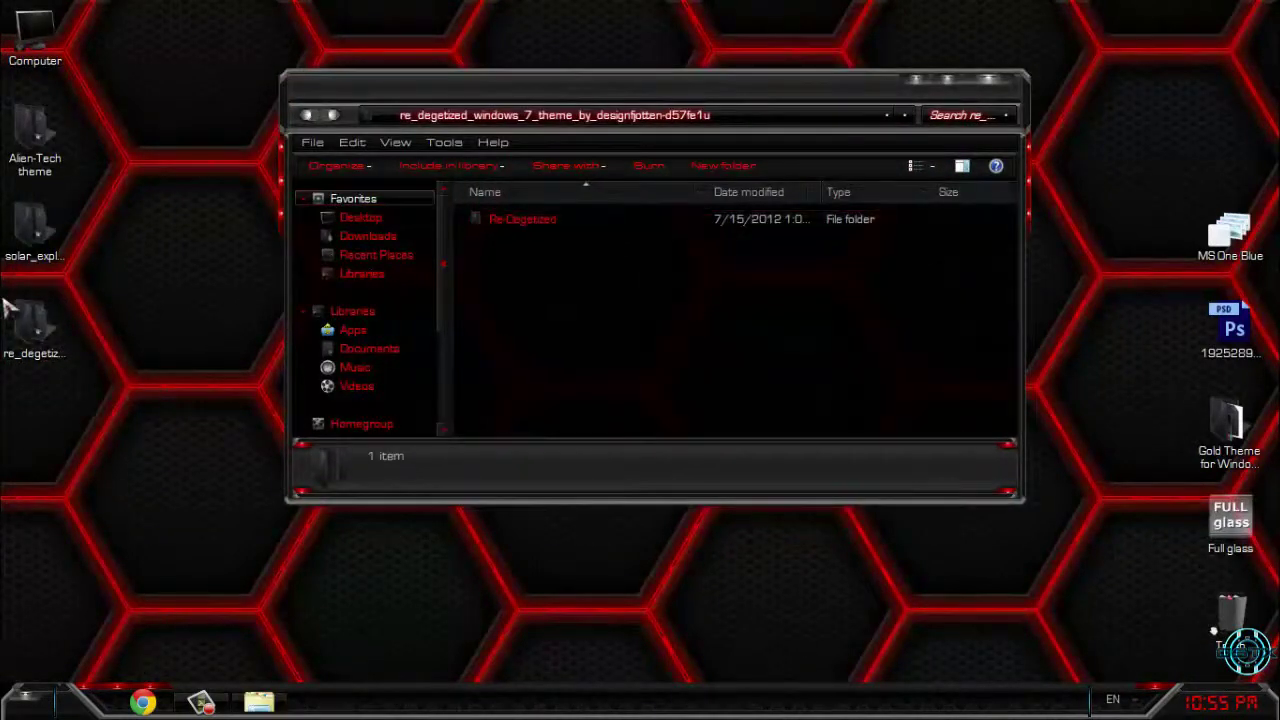
double_click(592, 220)
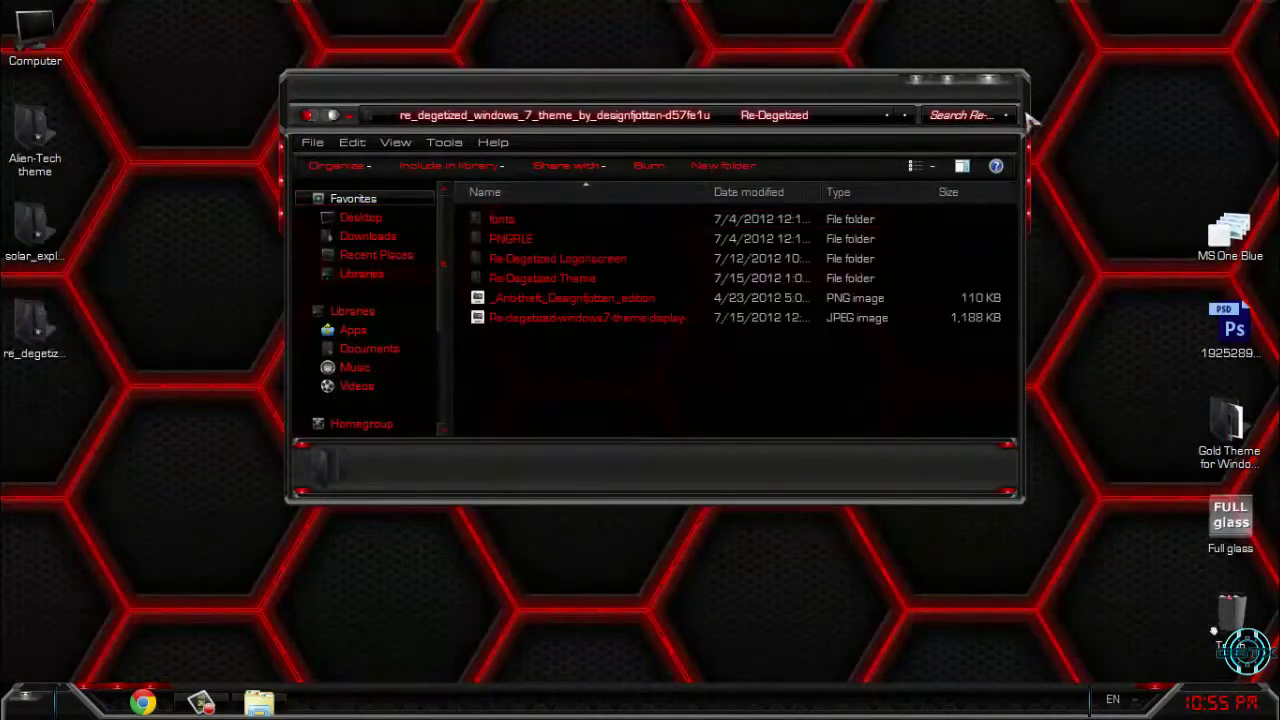
click(947, 79)
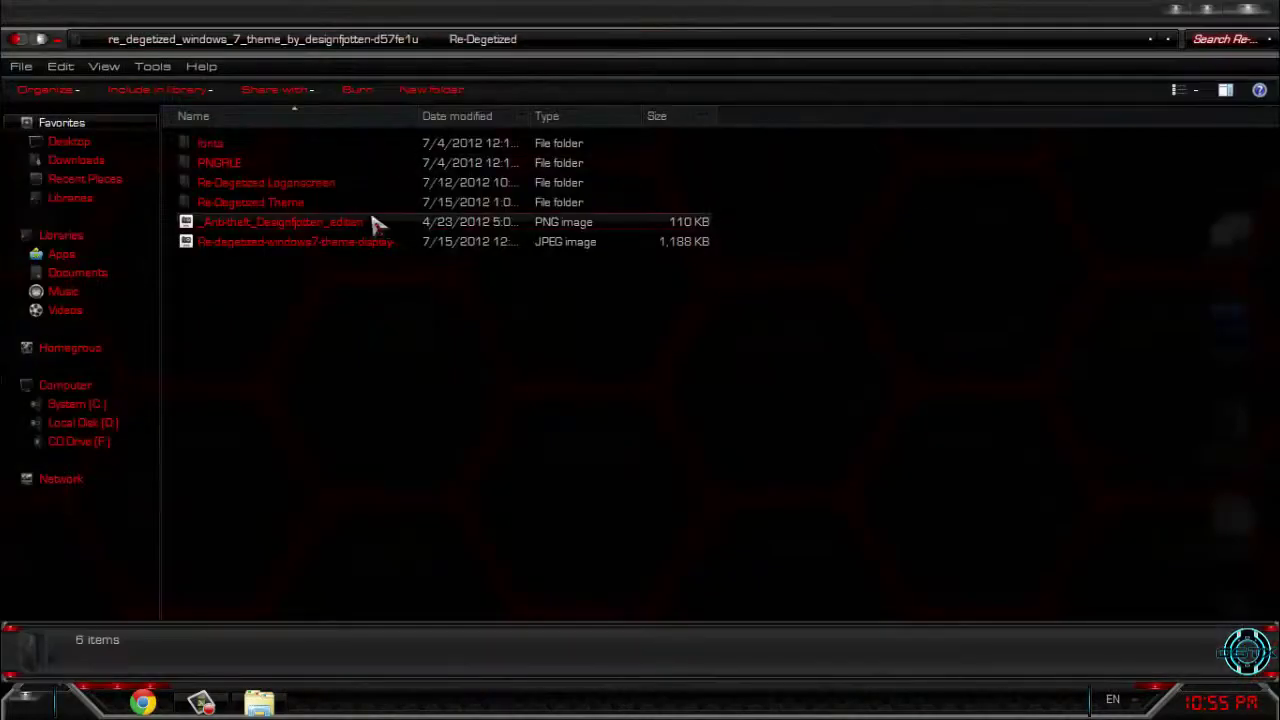
double_click(250, 164)
drag(226, 403, 1065, 368)
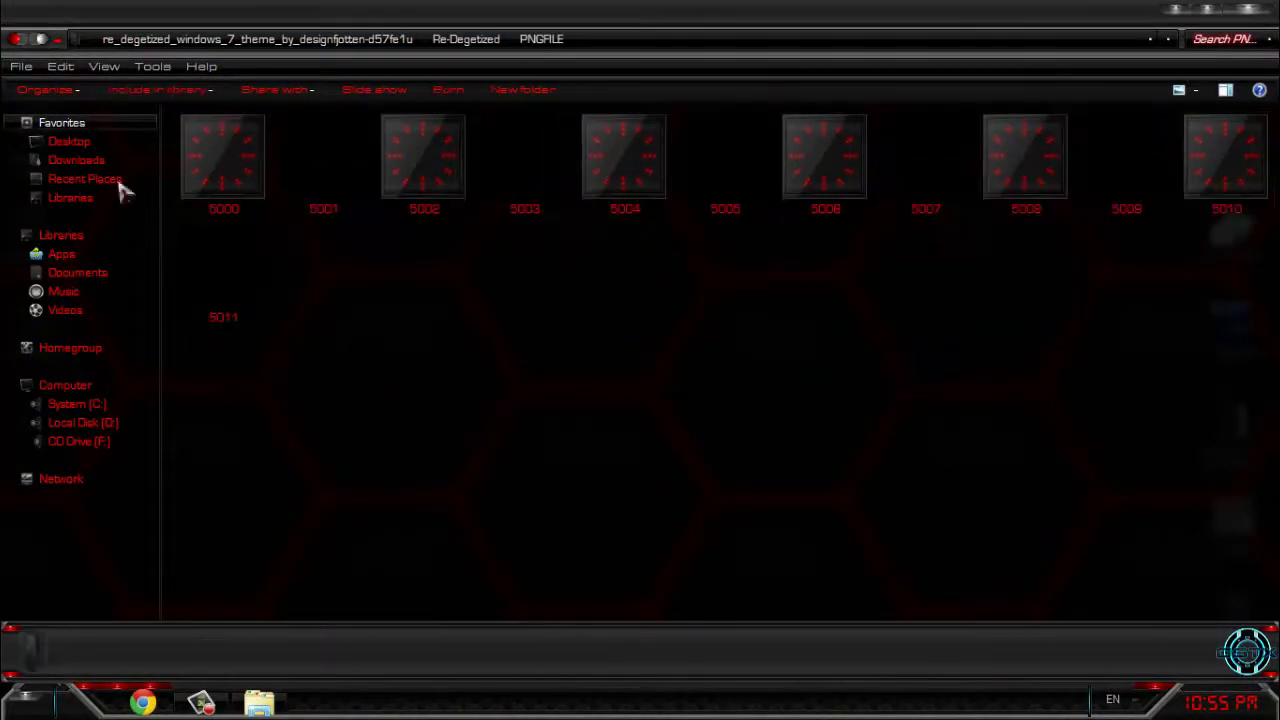
click(18, 39)
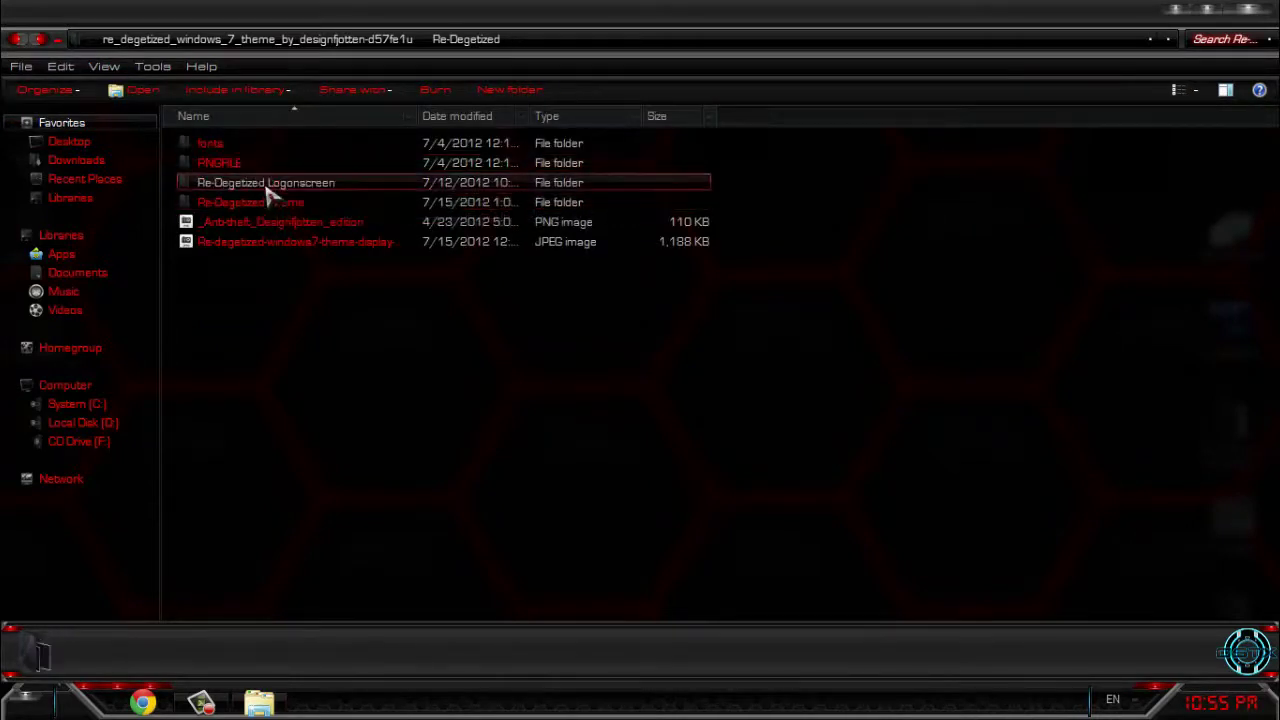
double_click(272, 190)
View the logon screen preview in Photo Viewer, flip to the next image and back, then close it.
double_click(251, 191)
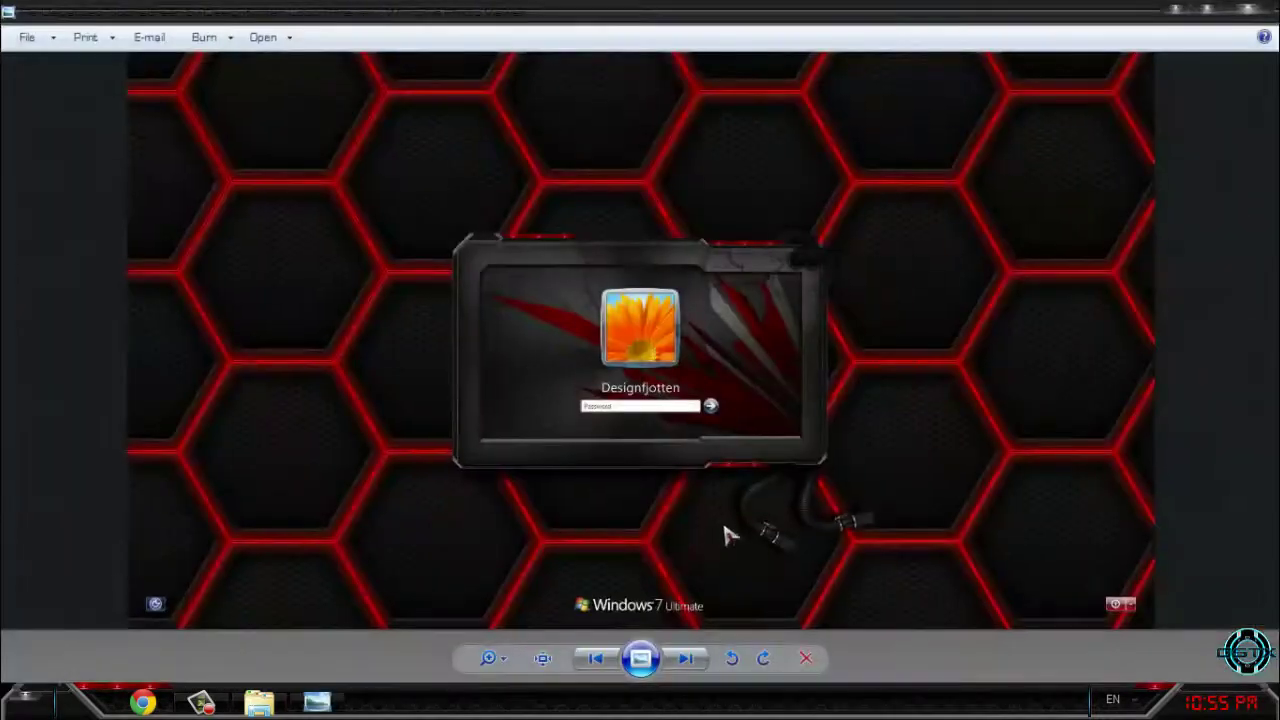
click(686, 658)
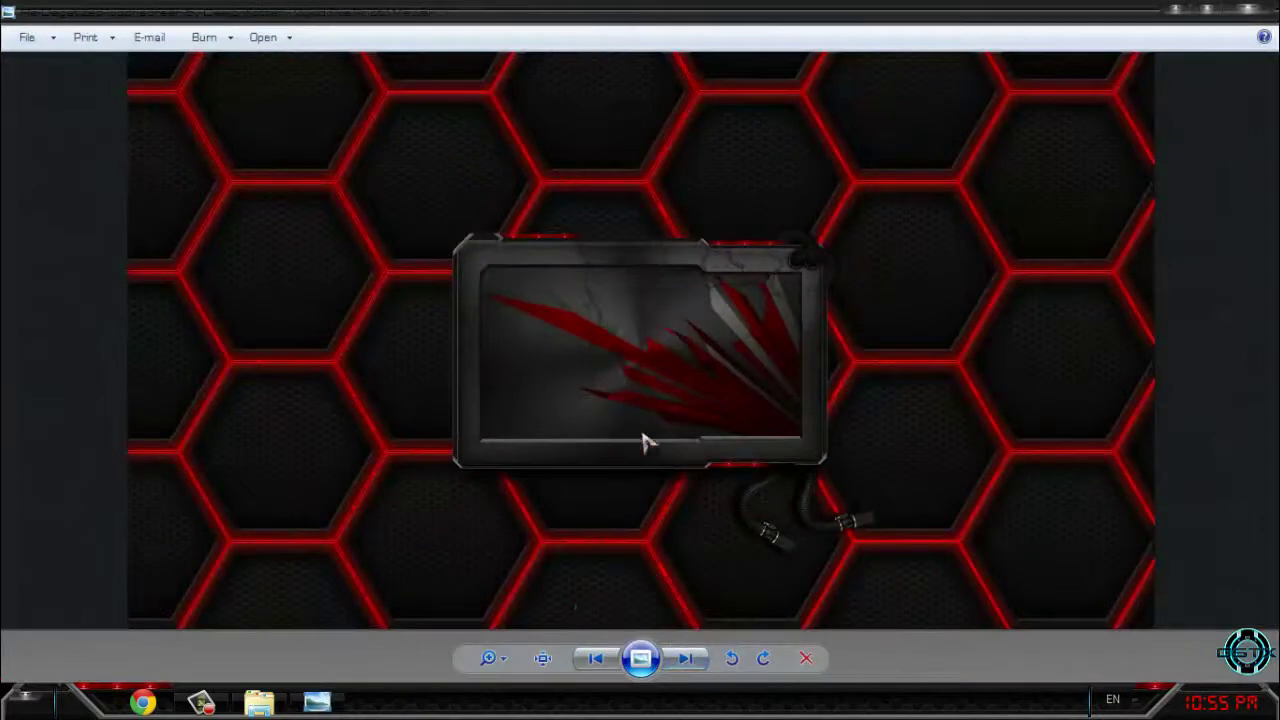
click(600, 658)
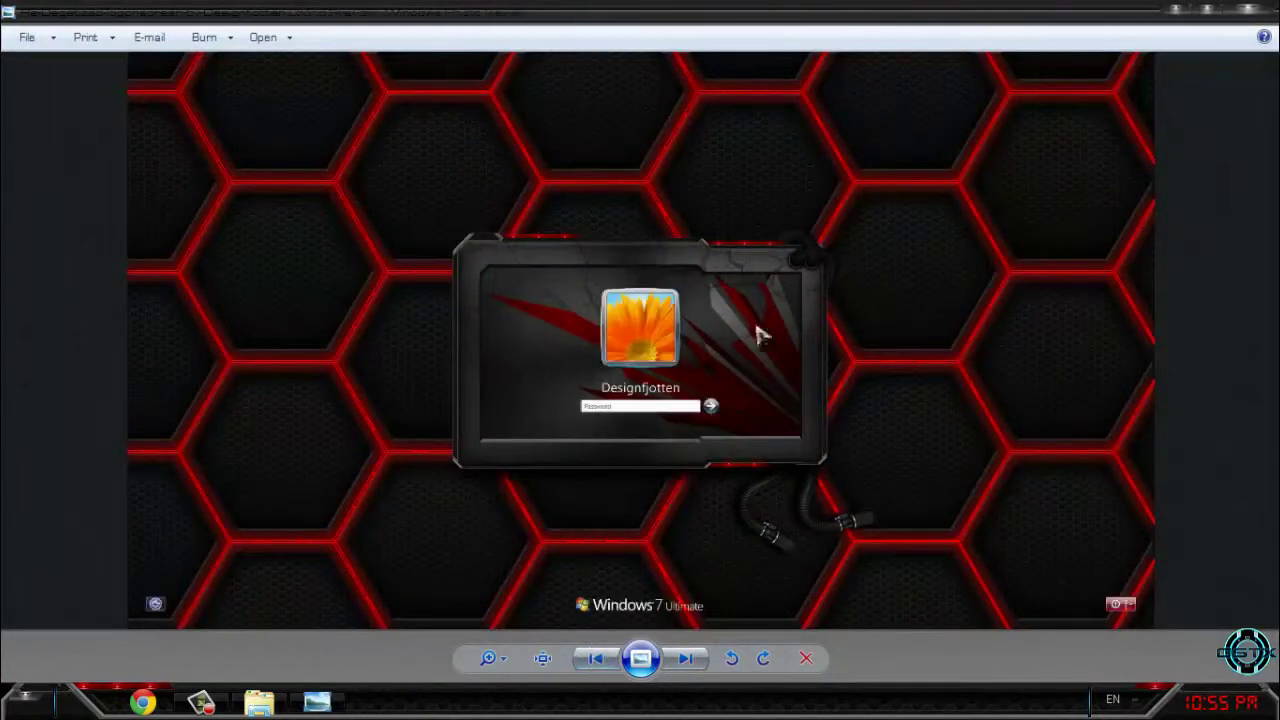
click(1242, 18)
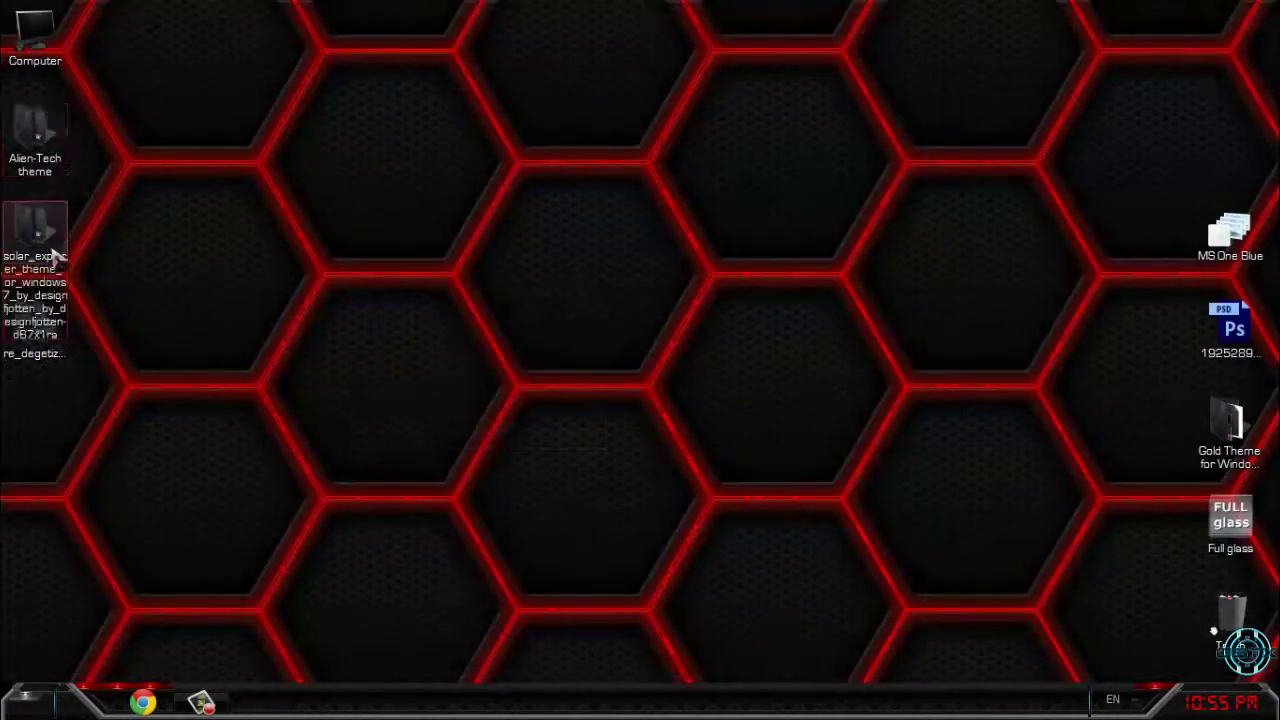
click(50, 350)
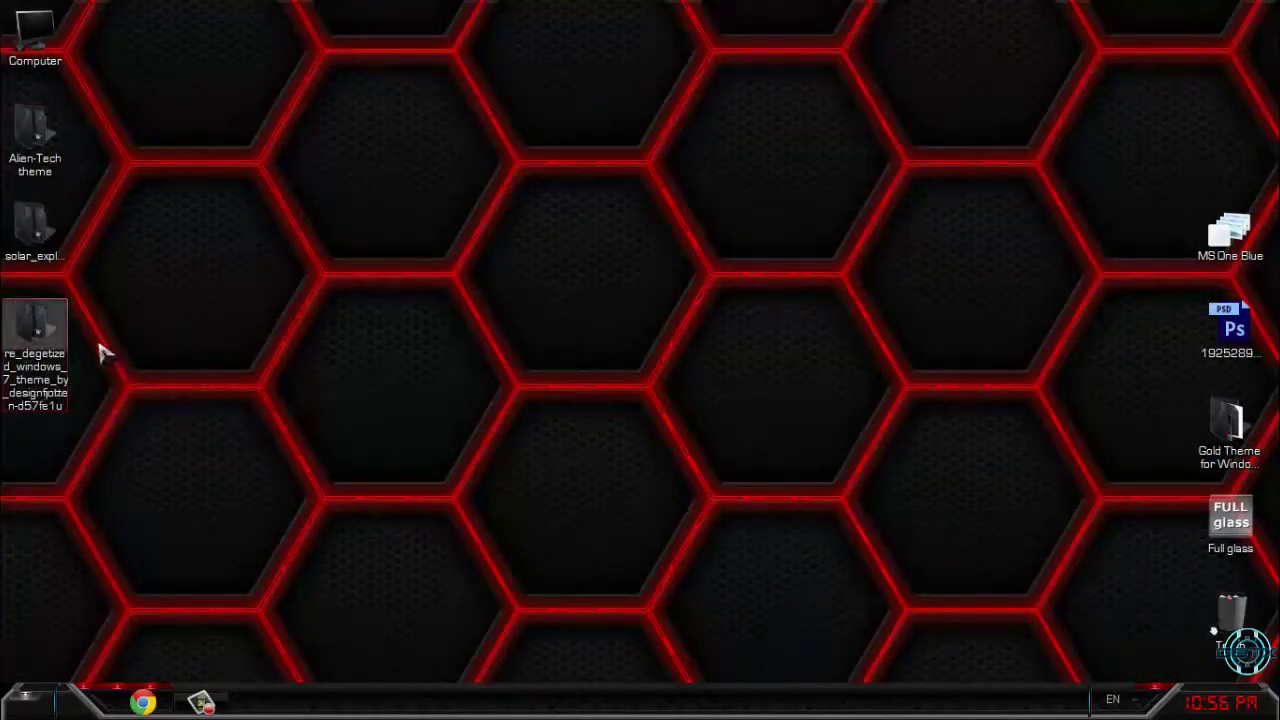
right_click(151, 279)
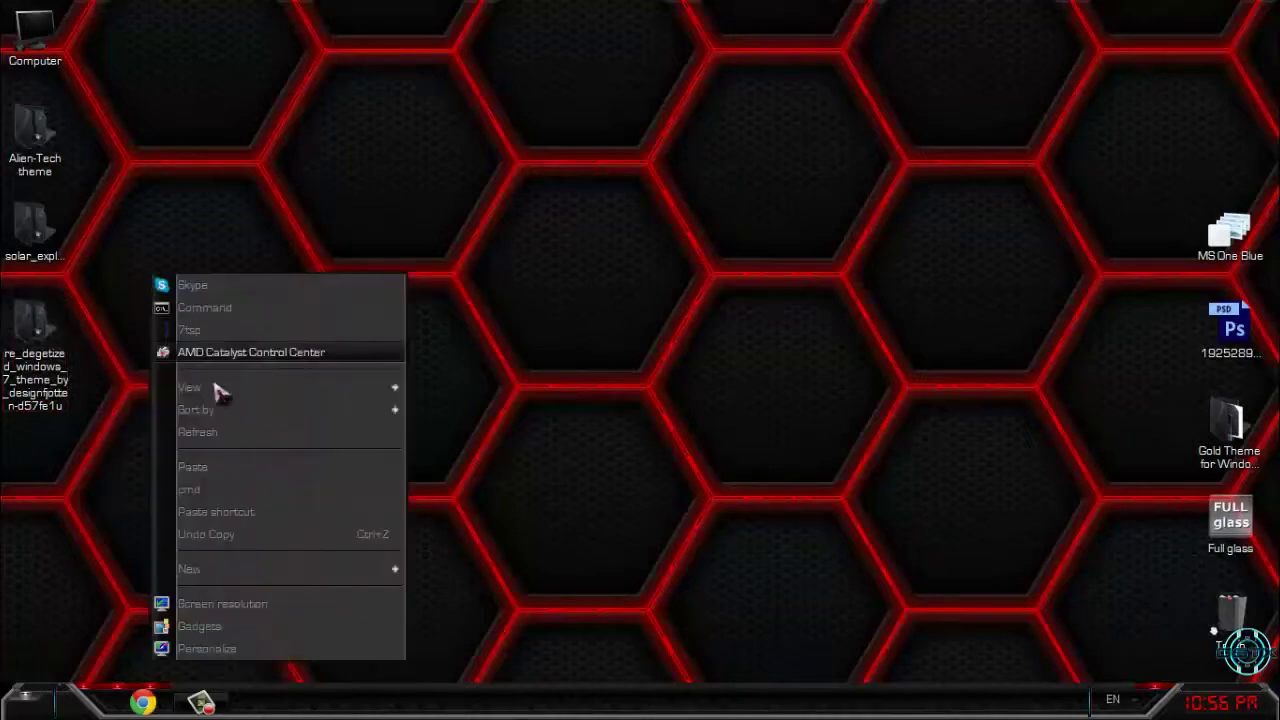
click(208, 431)
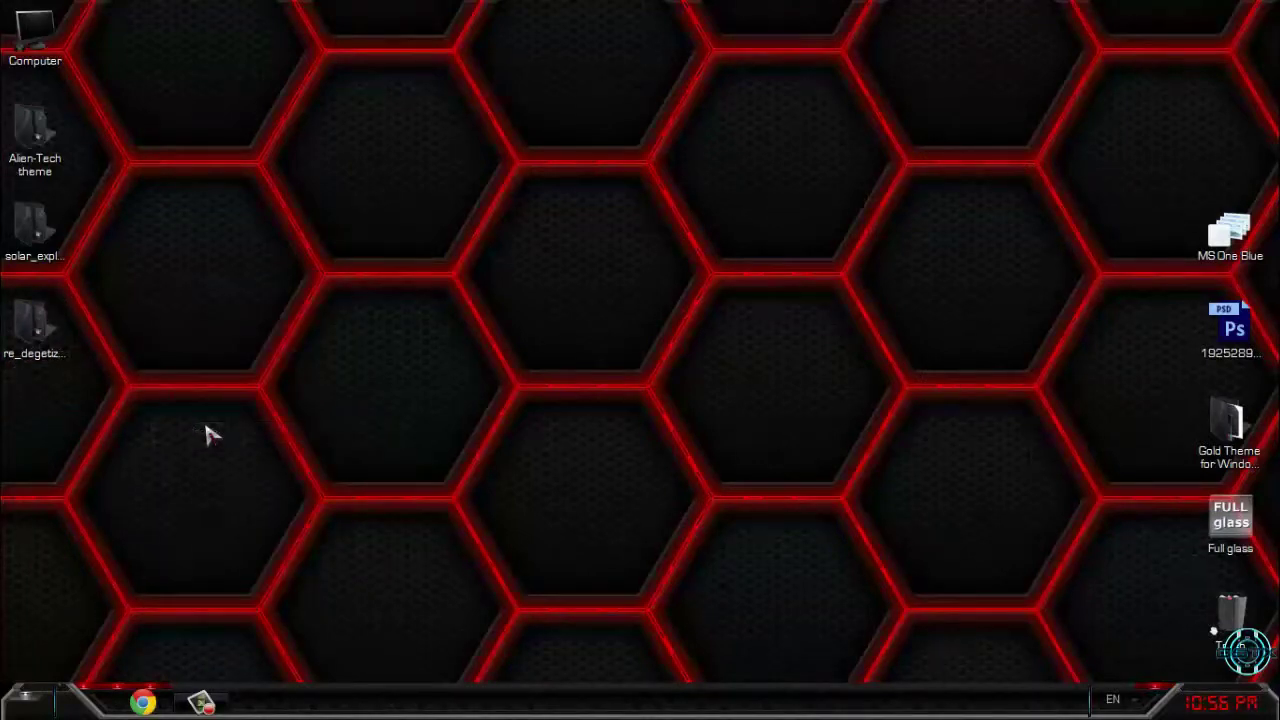